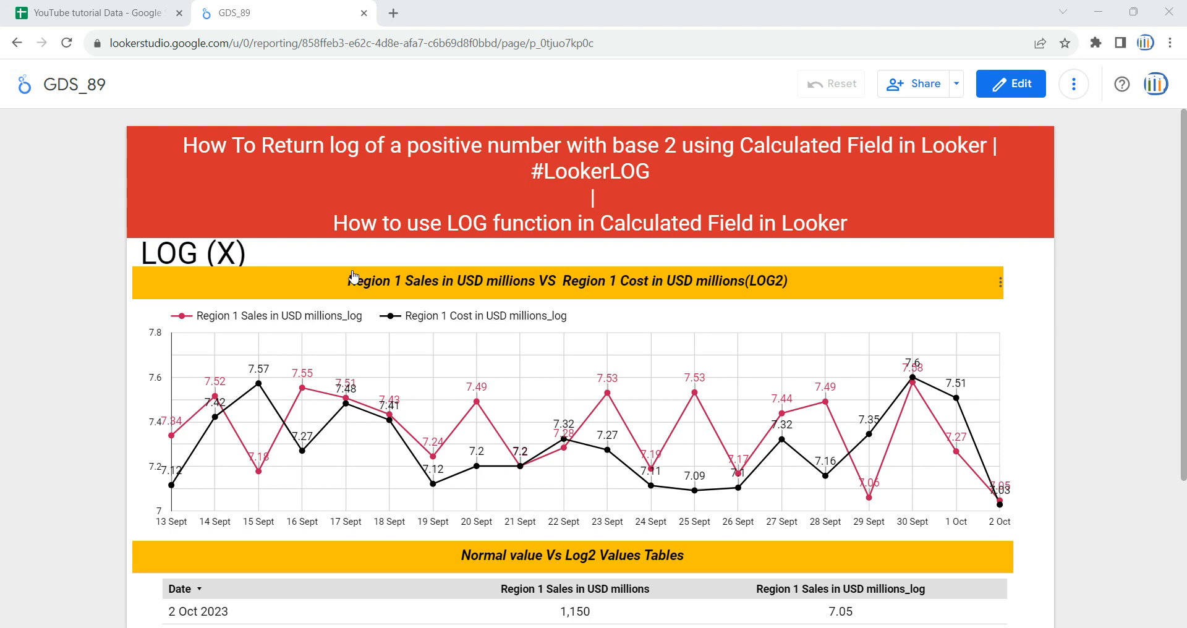
Step: Switch to the YouTube tutorial Data spreadsheet, examine the Region 1 Sales and Region 1 Cost columns, and return to the GDS_89 report
{"action": "left_click", "coordinate": [96, 12]}
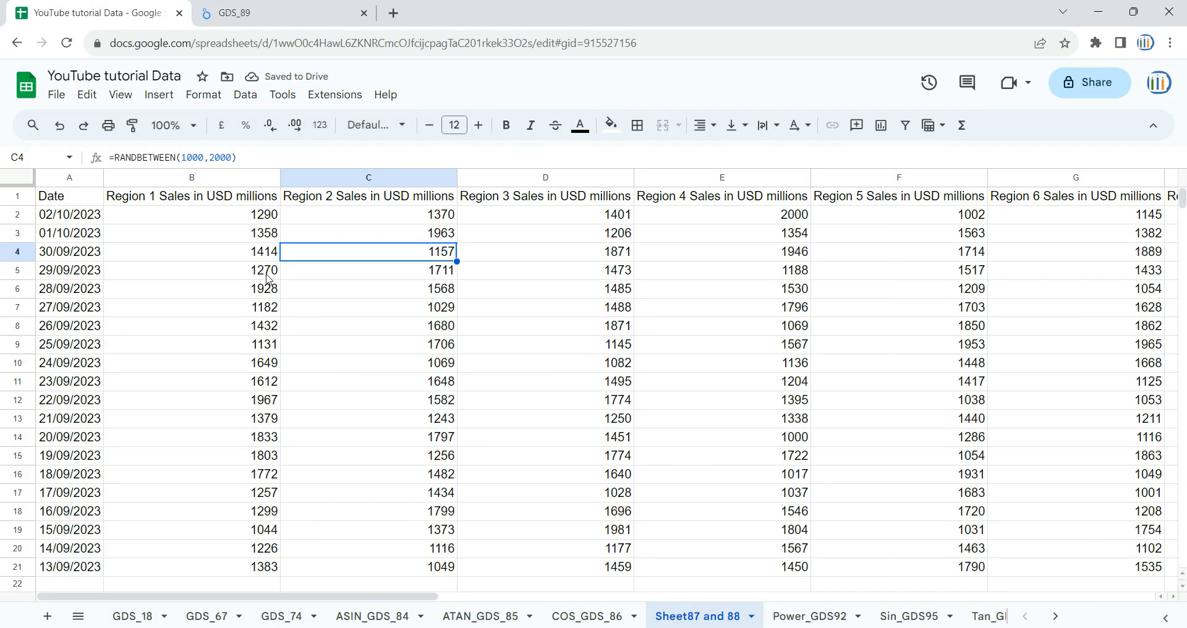
{"action": "left_click", "coordinate": [215, 180]}
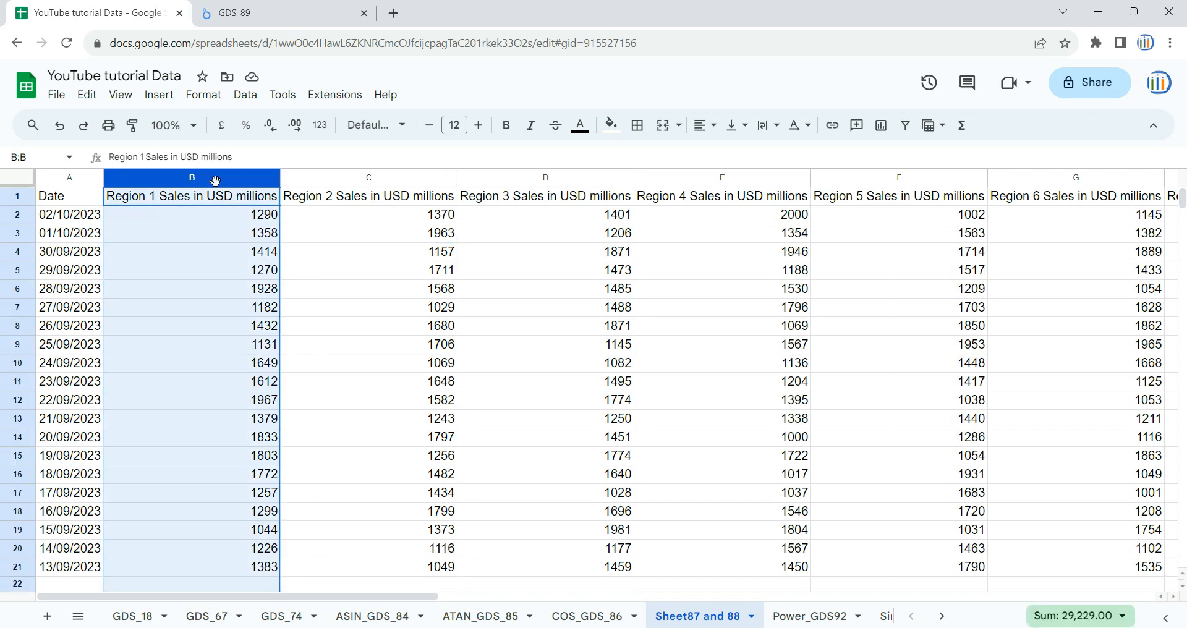
{"action": "left_click_drag", "start_coordinate": [338, 597], "coordinate": [449, 600]}
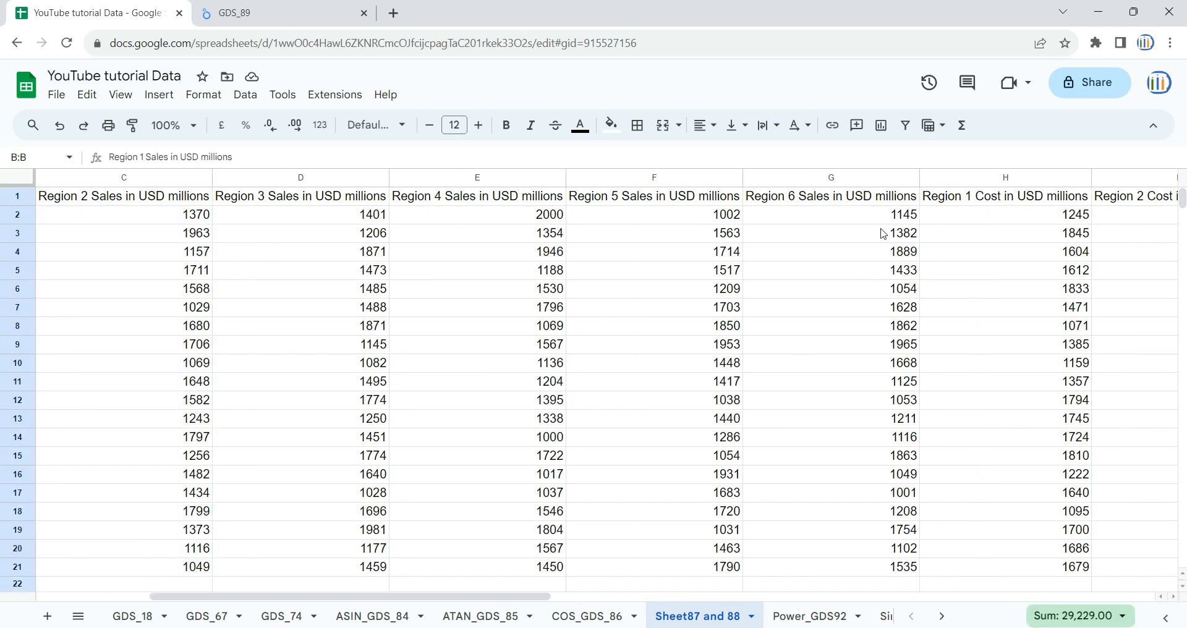
{"action": "left_click", "coordinate": [967, 177]}
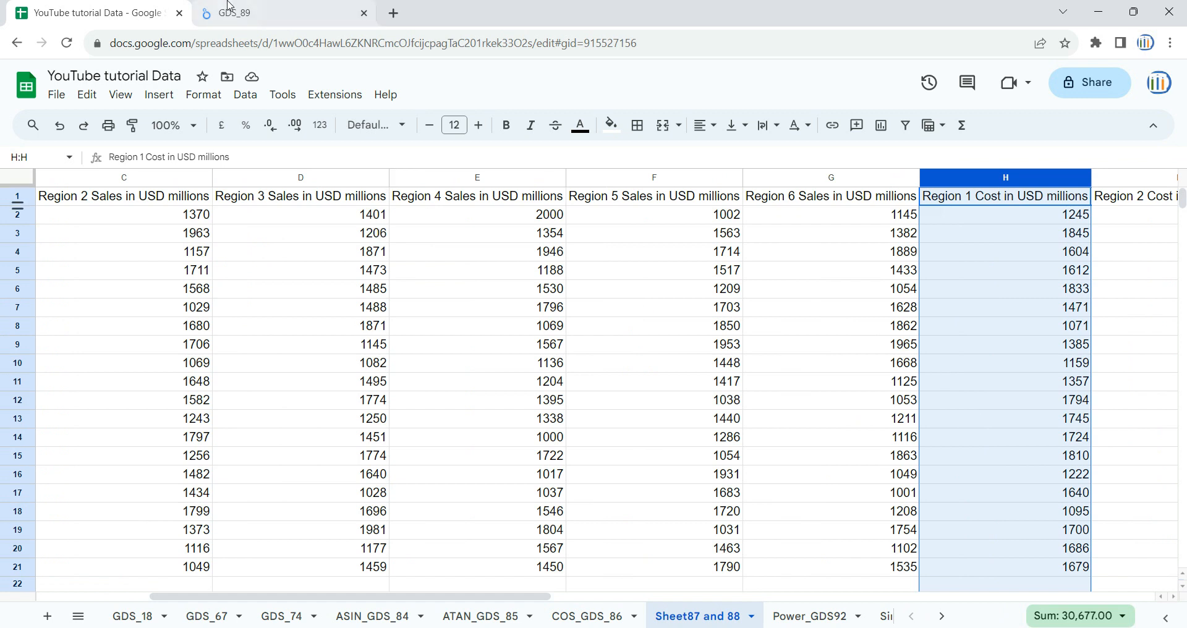
{"action": "left_click", "coordinate": [251, 13]}
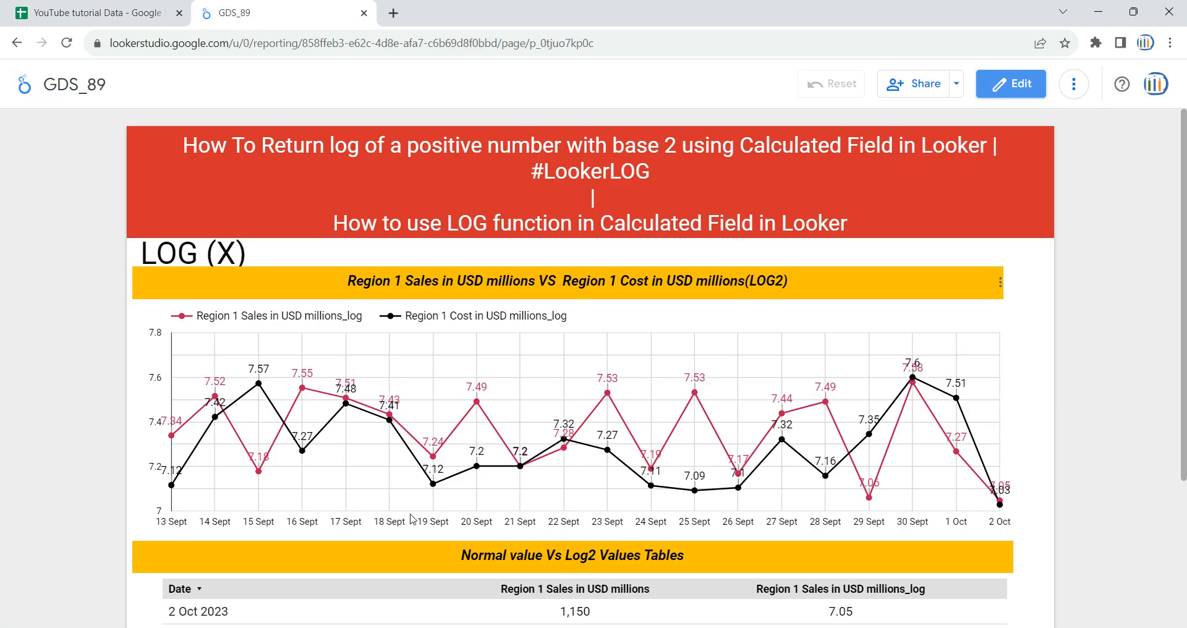
Step: Review the report's LOG (X) example, the Region 1 sales versus cost chart, and the normal versus log values table
{"action": "scroll", "coordinate": [402, 503], "scroll_direction": "down", "scroll_amount": 3}
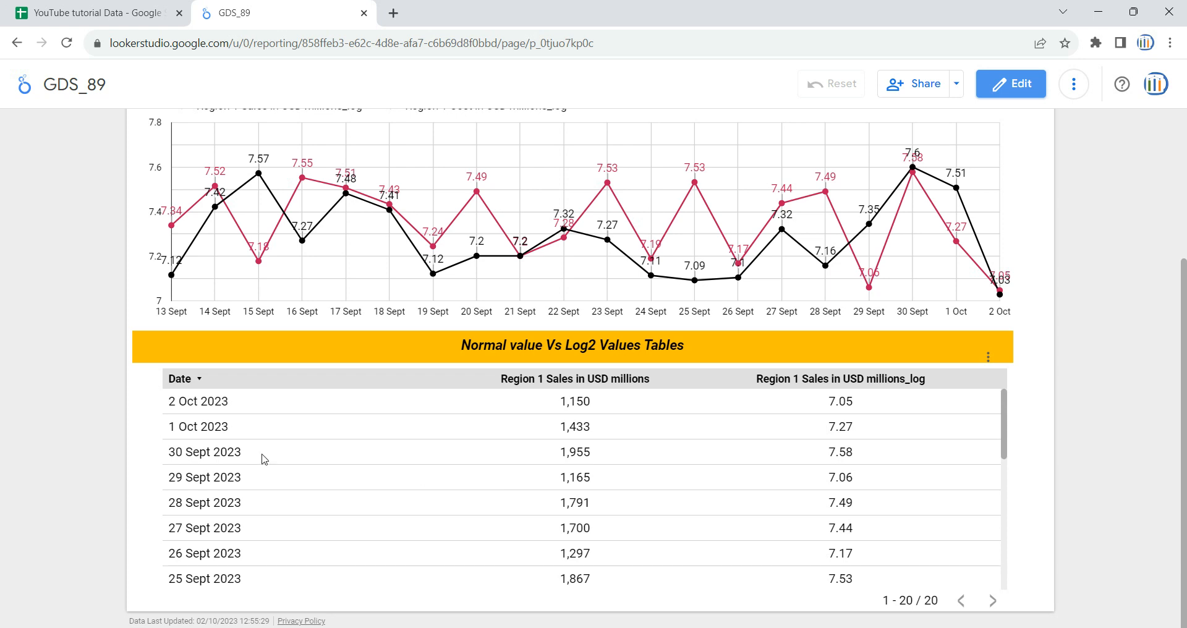
{"action": "scroll", "coordinate": [260, 456], "scroll_direction": "up", "scroll_amount": 4}
{"action": "mouse_move", "coordinate": [272, 254]}
{"action": "left_mouse_down"}
{"action": "mouse_move", "coordinate": [139, 256]}
{"action": "mouse_move", "coordinate": [251, 257]}
{"action": "left_mouse_up"}
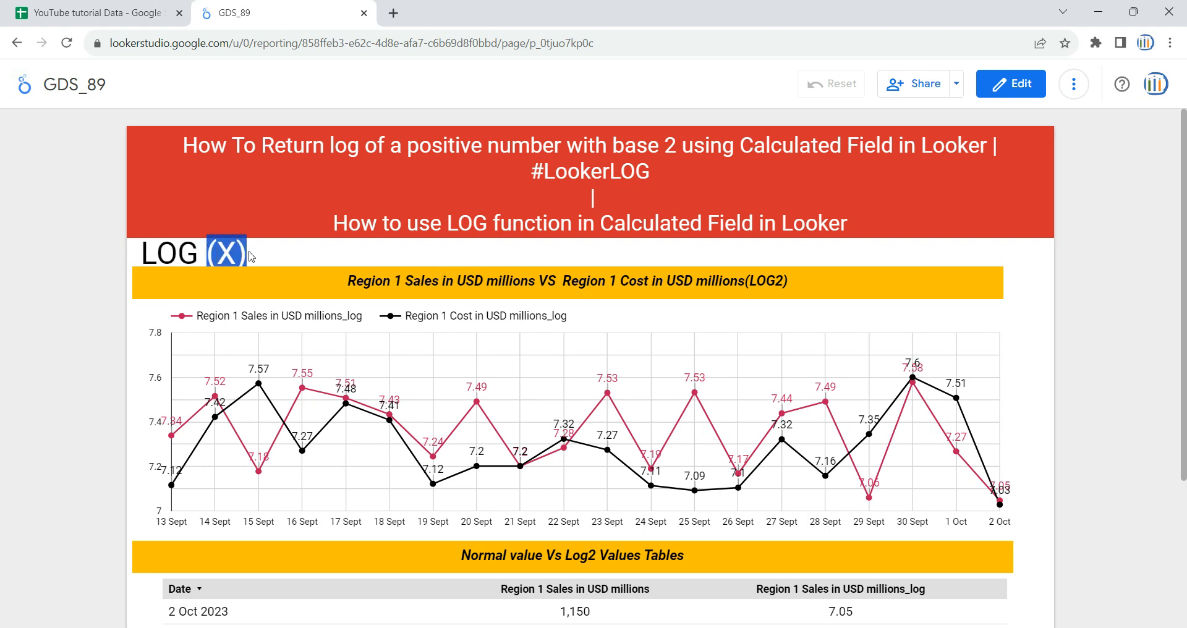
{"action": "left_click", "coordinate": [231, 251]}
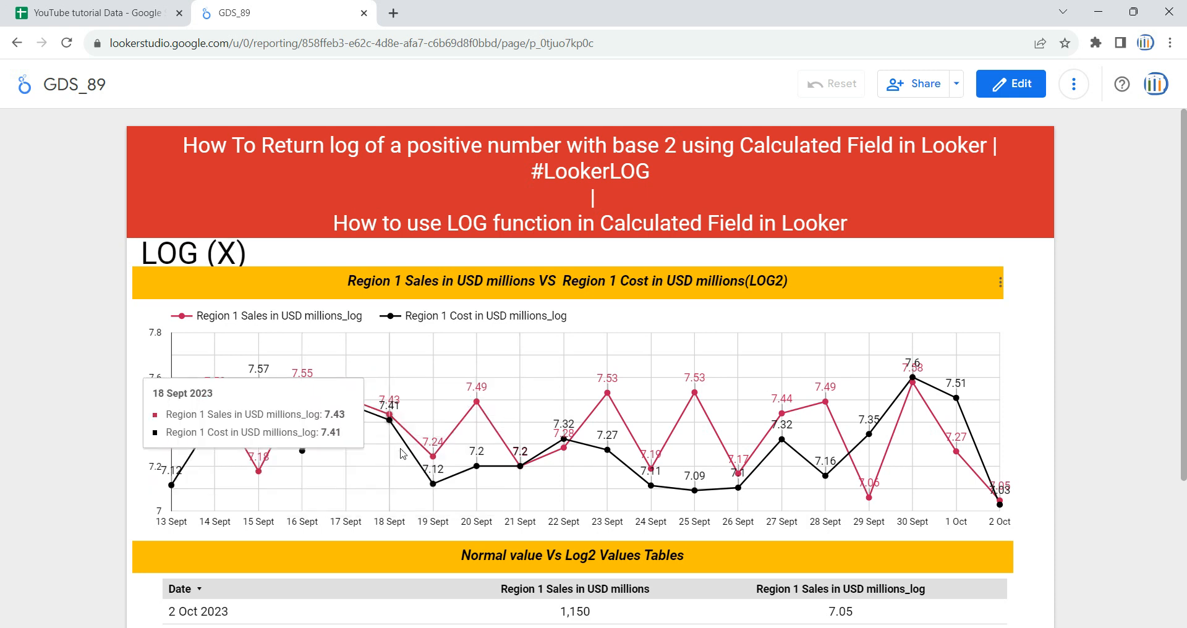
{"action": "scroll", "coordinate": [395, 470], "scroll_direction": "down", "scroll_amount": 2}
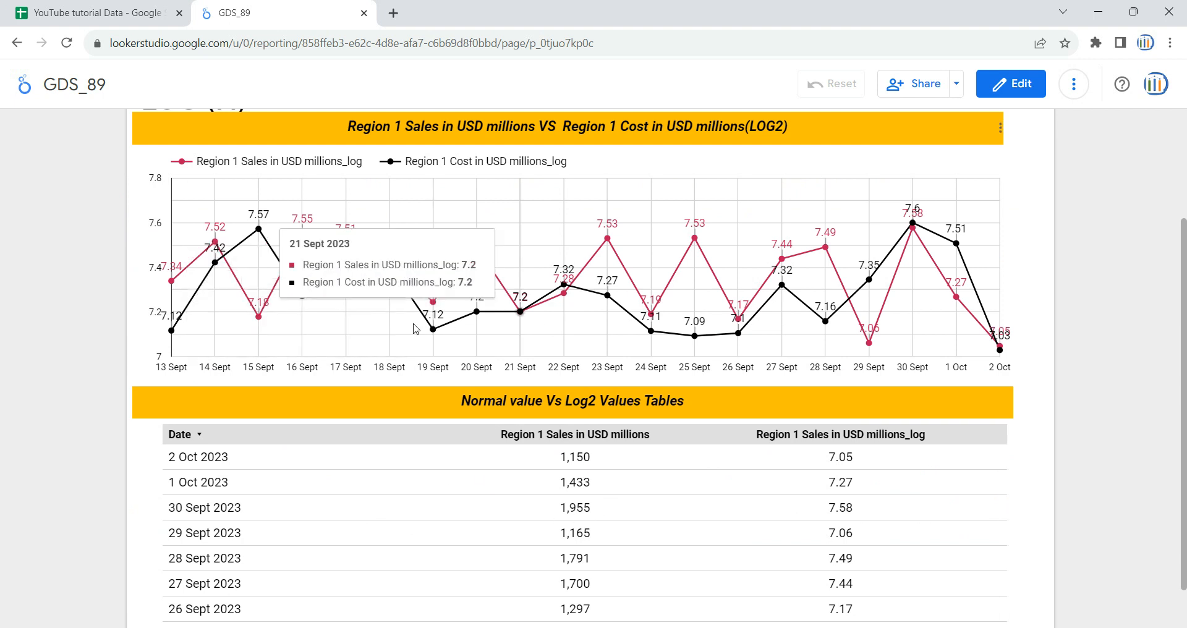
{"action": "scroll", "coordinate": [451, 290], "scroll_direction": "up", "scroll_amount": 1}
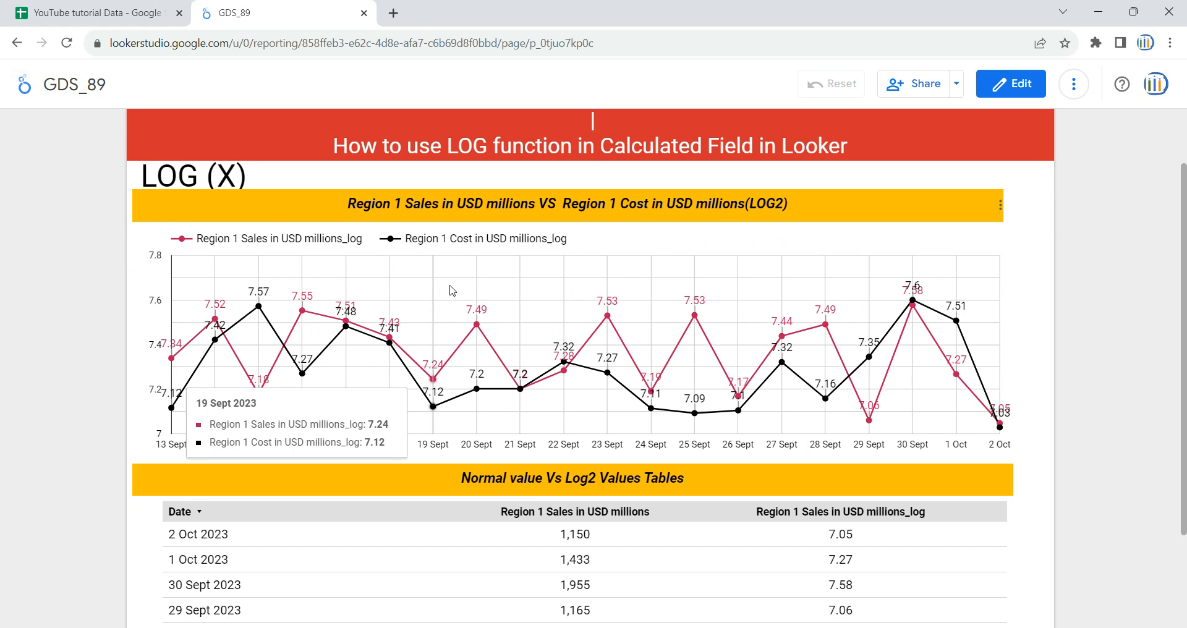
{"action": "scroll", "coordinate": [452, 289], "scroll_direction": "up", "scroll_amount": 1}
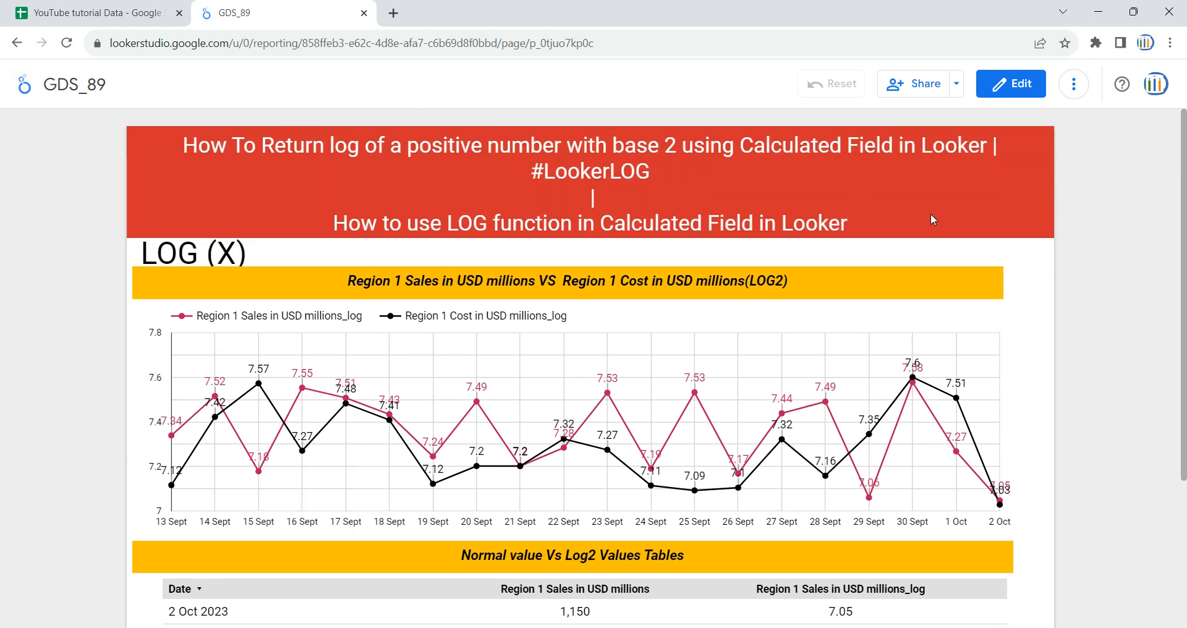
Step: Put the report in edit mode and add a new blank page
{"action": "left_click", "coordinate": [1012, 87]}
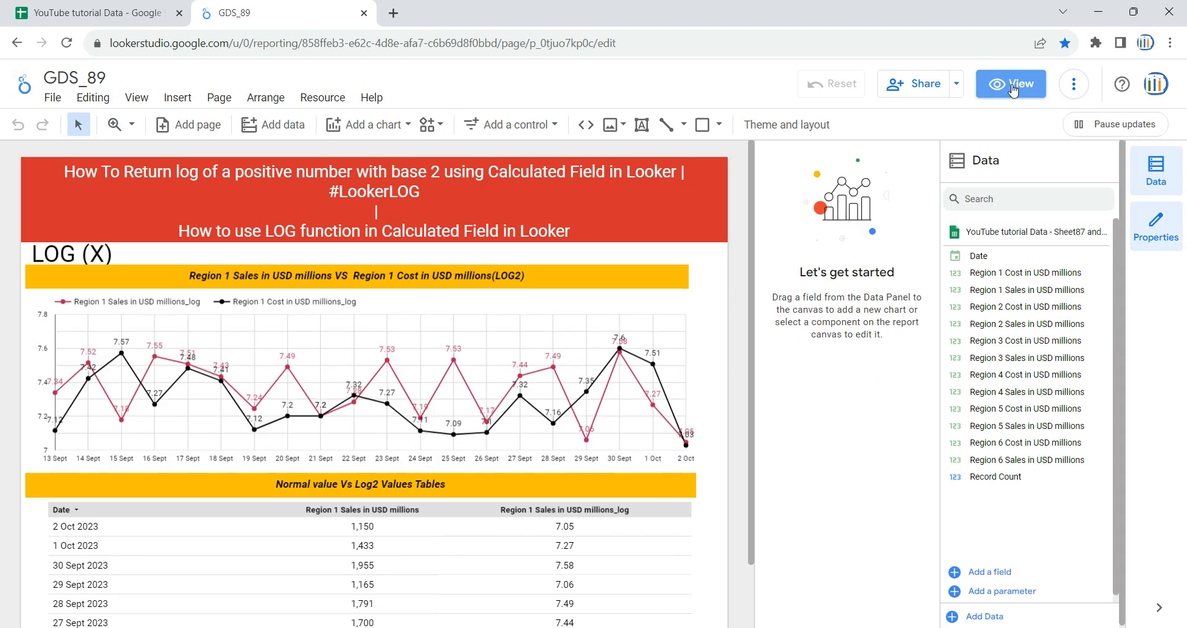
{"action": "left_click", "coordinate": [221, 102]}
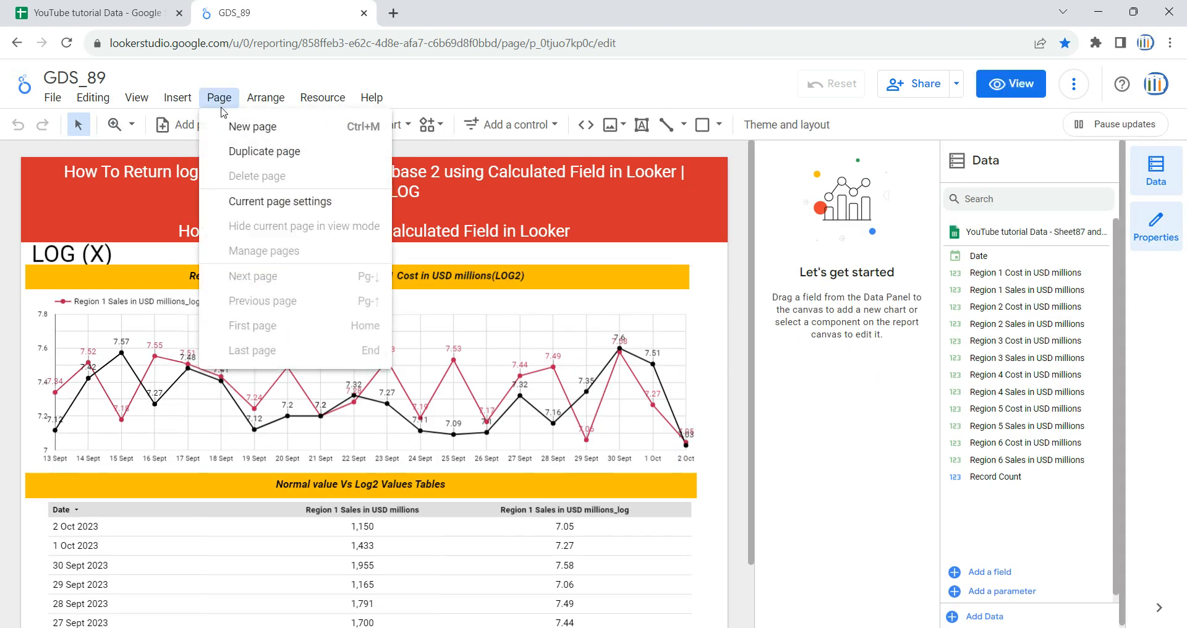
{"action": "left_click", "coordinate": [246, 126]}
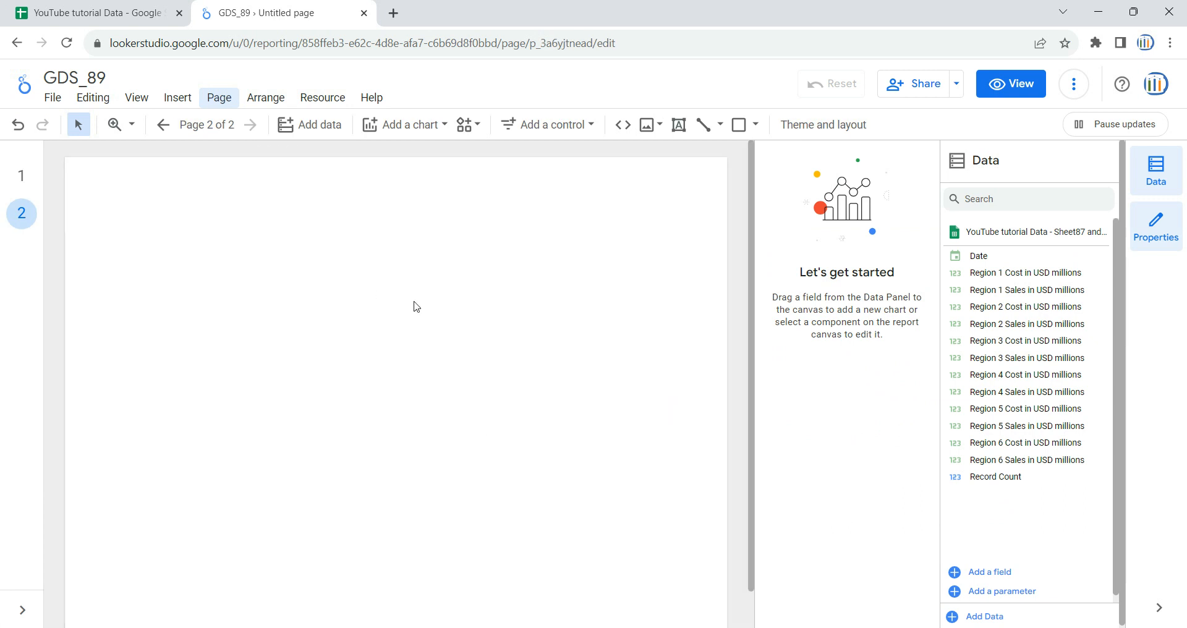
Step: Copy the red title banner and the two yellow heading bars from page 1 onto page 2
{"action": "left_click", "coordinate": [18, 180]}
{"action": "left_click", "coordinate": [123, 225]}
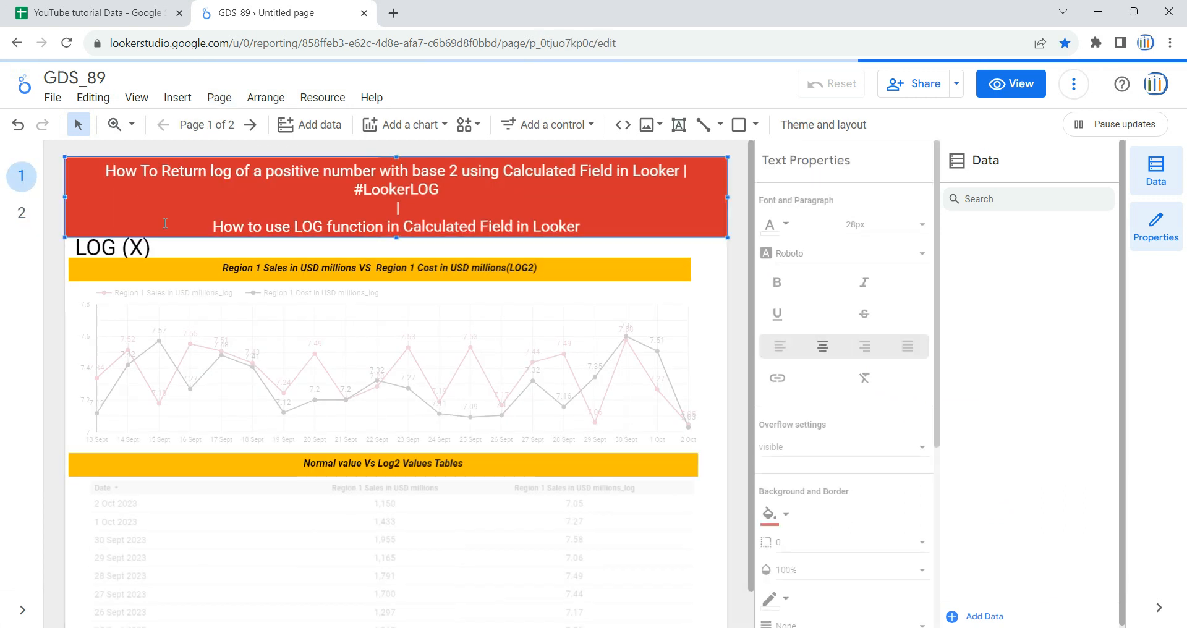
{"action": "left_click", "coordinate": [166, 262], "text": "shift"}
{"action": "left_click", "coordinate": [169, 464], "text": "shift"}
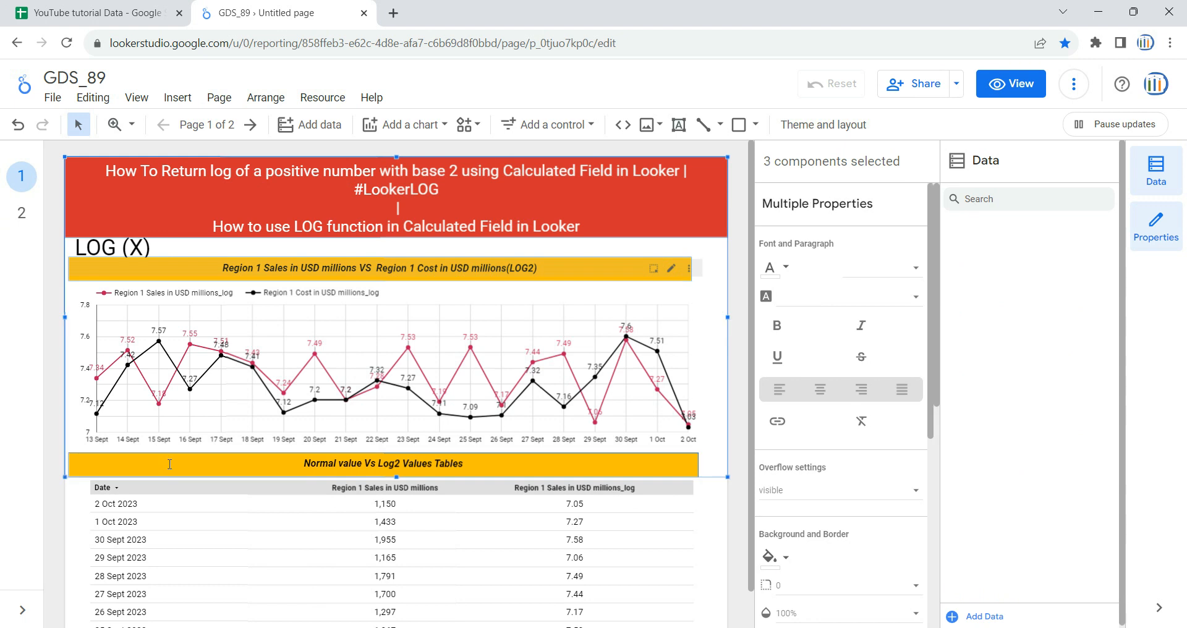
{"action": "left_click", "coordinate": [21, 213]}
{"action": "key", "text": "ctrl+v"}
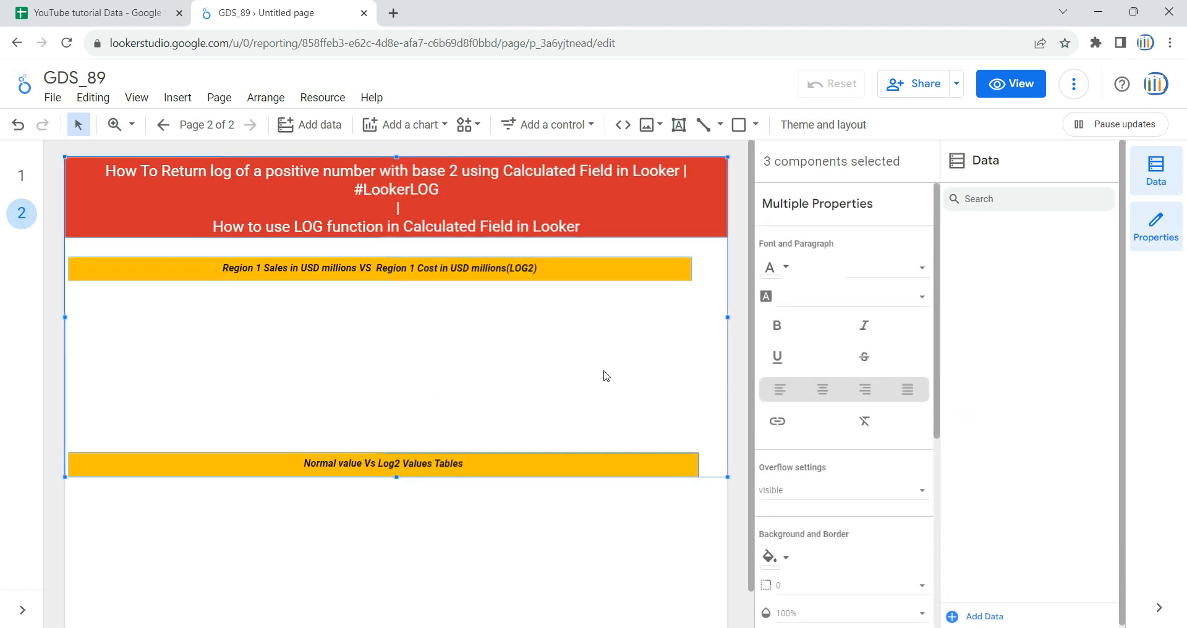
Step: Widen the two yellow heading bars together to about the full width of the page
{"action": "left_click", "coordinate": [638, 352]}
{"action": "left_click", "coordinate": [670, 273]}
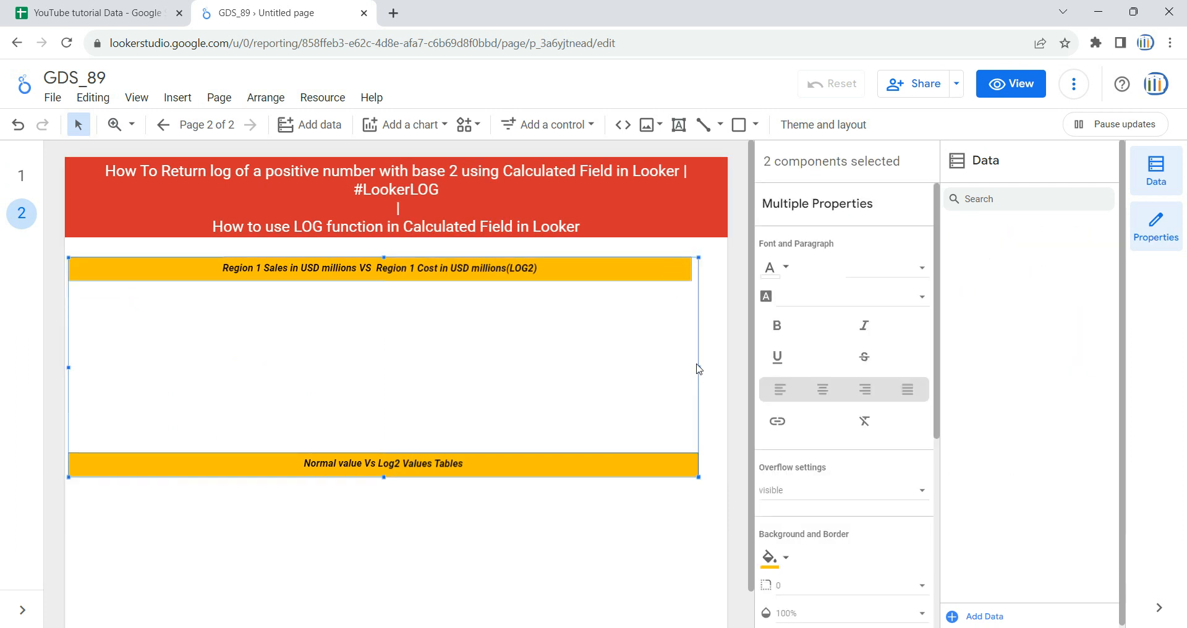
{"action": "left_click_drag", "start_coordinate": [698, 369], "coordinate": [731, 369]}
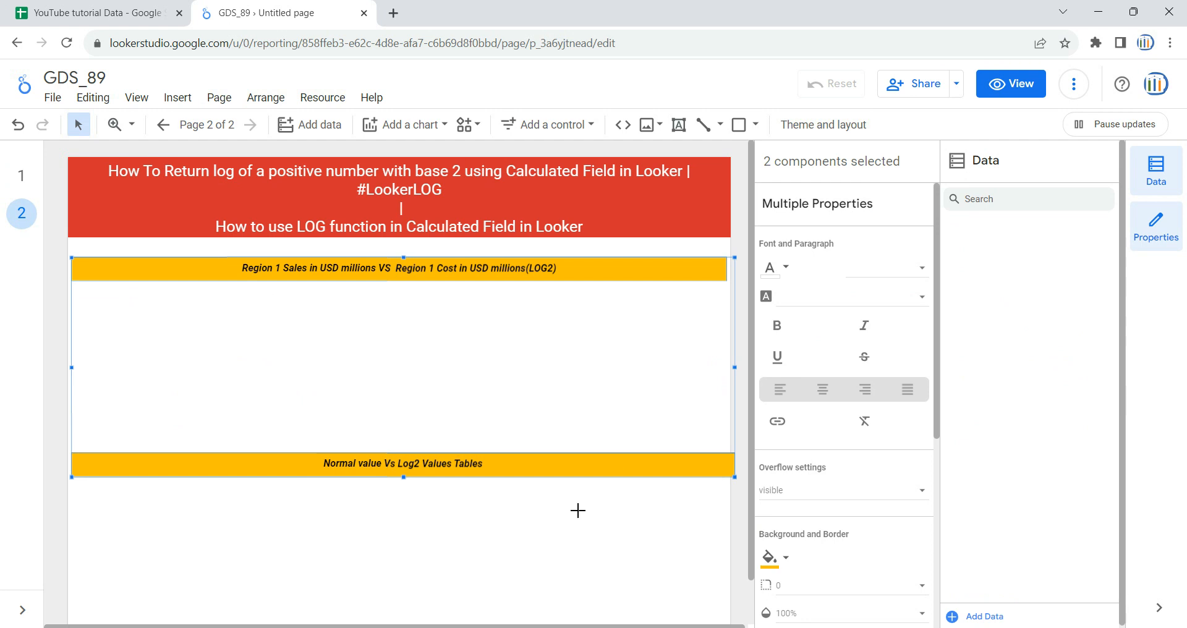
{"action": "left_click", "coordinate": [521, 489]}
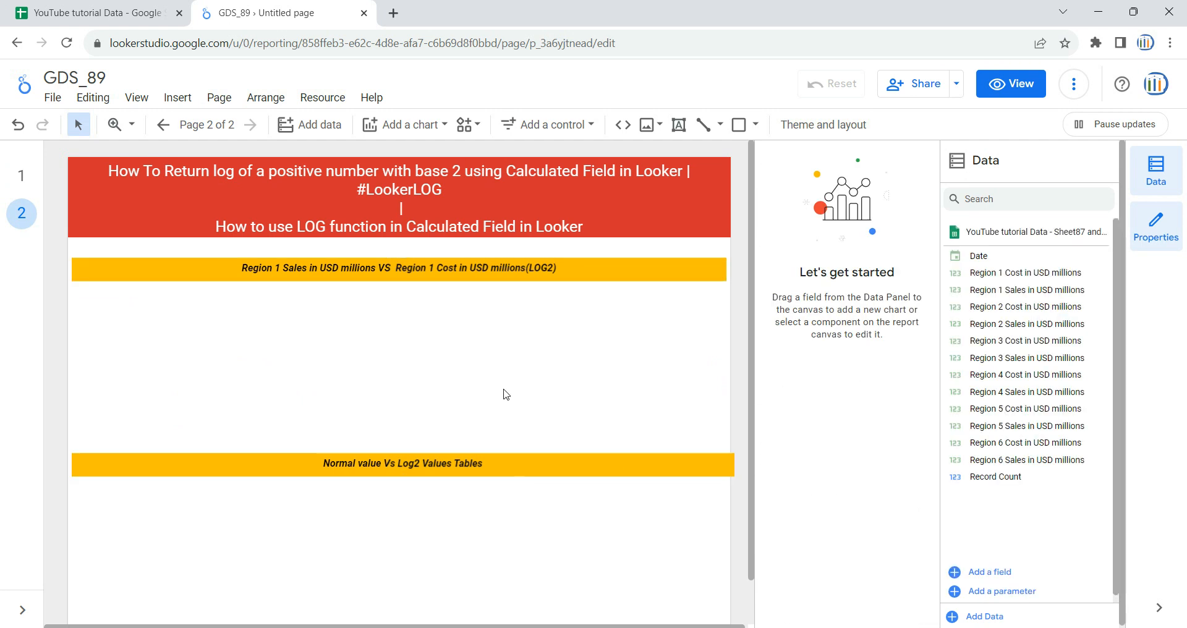
Step: Examine the Region 1 Cost in USD millions column in the source spreadsheet, then return to the GDS_89 report
{"action": "scroll", "coordinate": [454, 487], "scroll_direction": "down", "scroll_amount": 2}
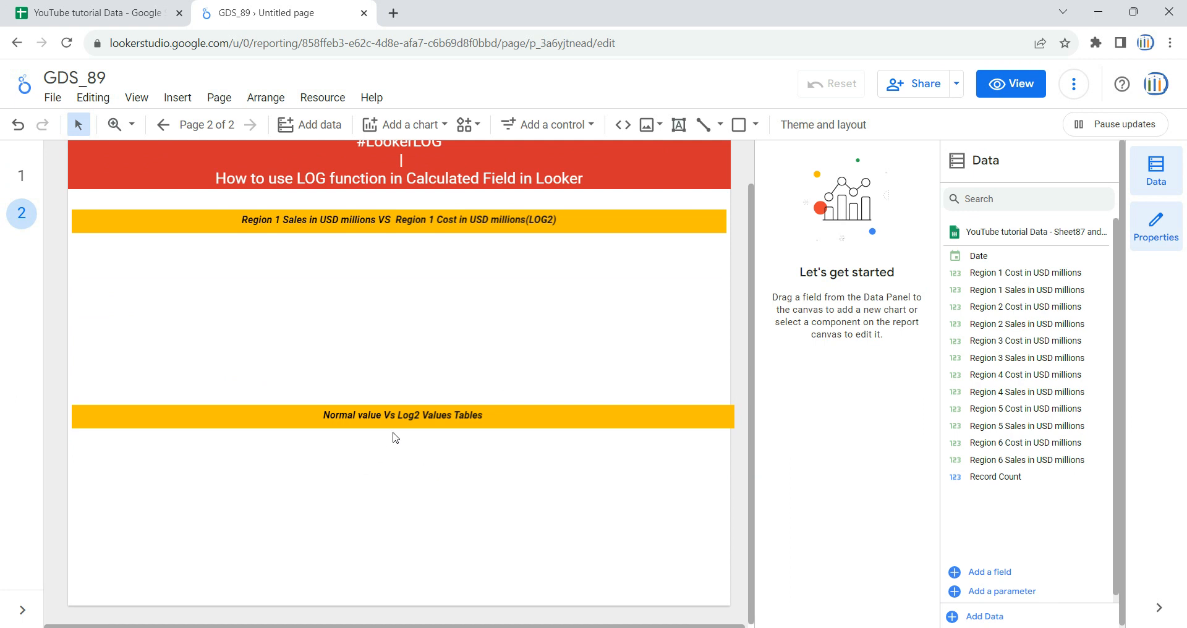
{"action": "left_click", "coordinate": [99, 7]}
{"action": "left_click", "coordinate": [998, 238]}
{"action": "left_click", "coordinate": [1018, 176]}
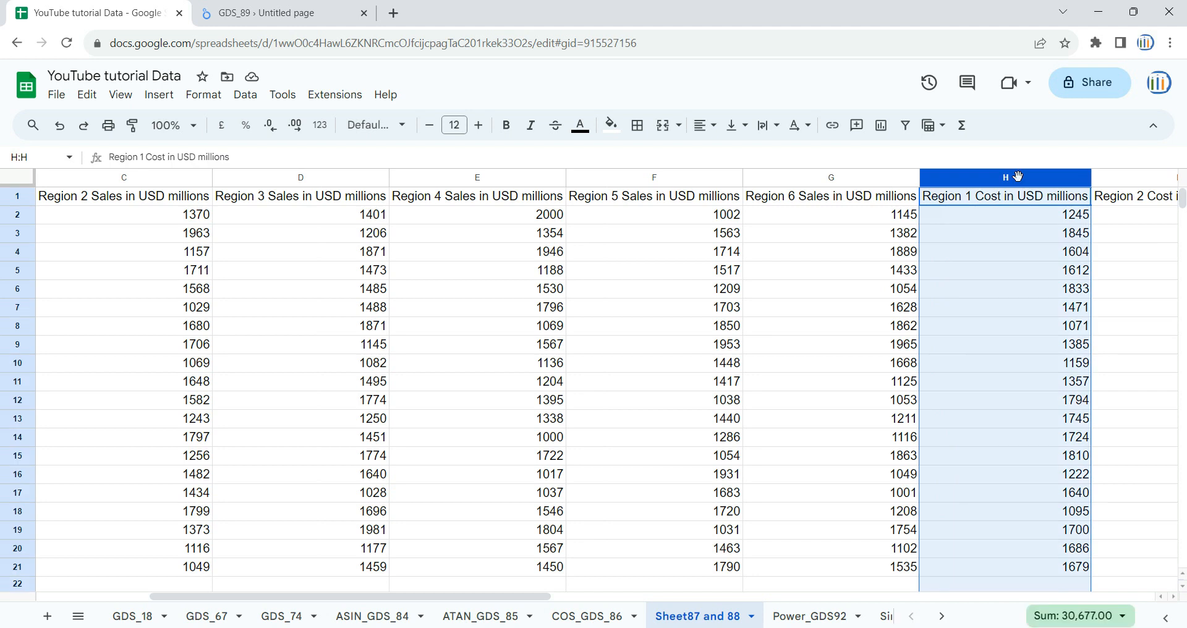
{"action": "left_click", "coordinate": [332, 9]}
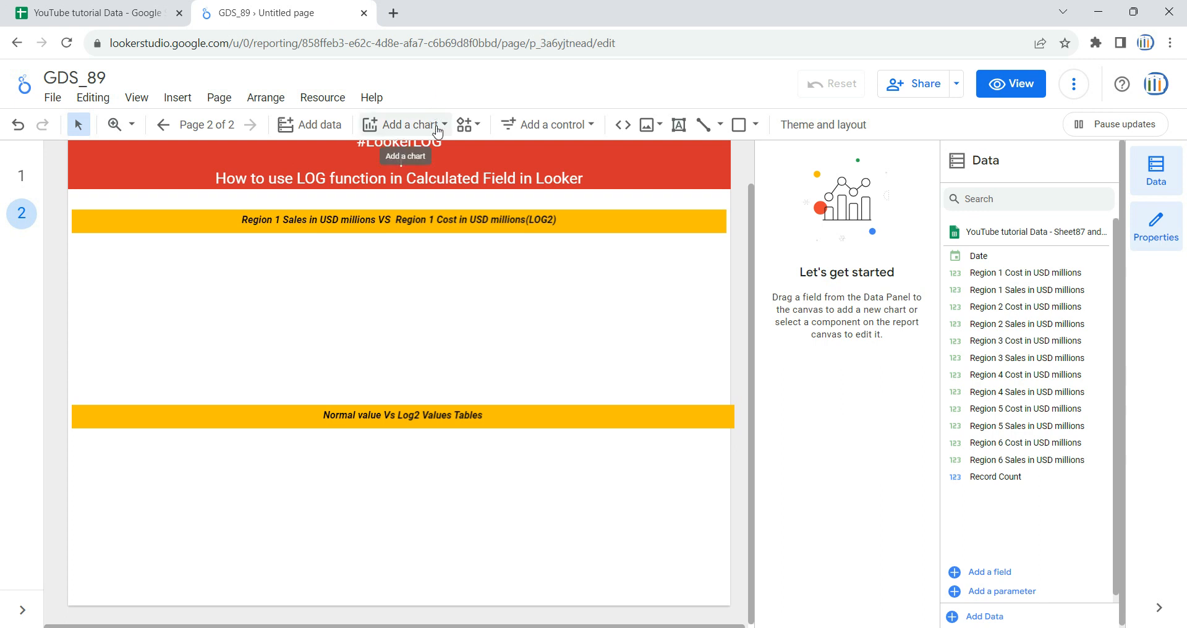
Step: Insert a table below the "Normal value Vs Log2 Values Tables" heading and stretch it to nearly the full page width
{"action": "left_click", "coordinate": [437, 128]}
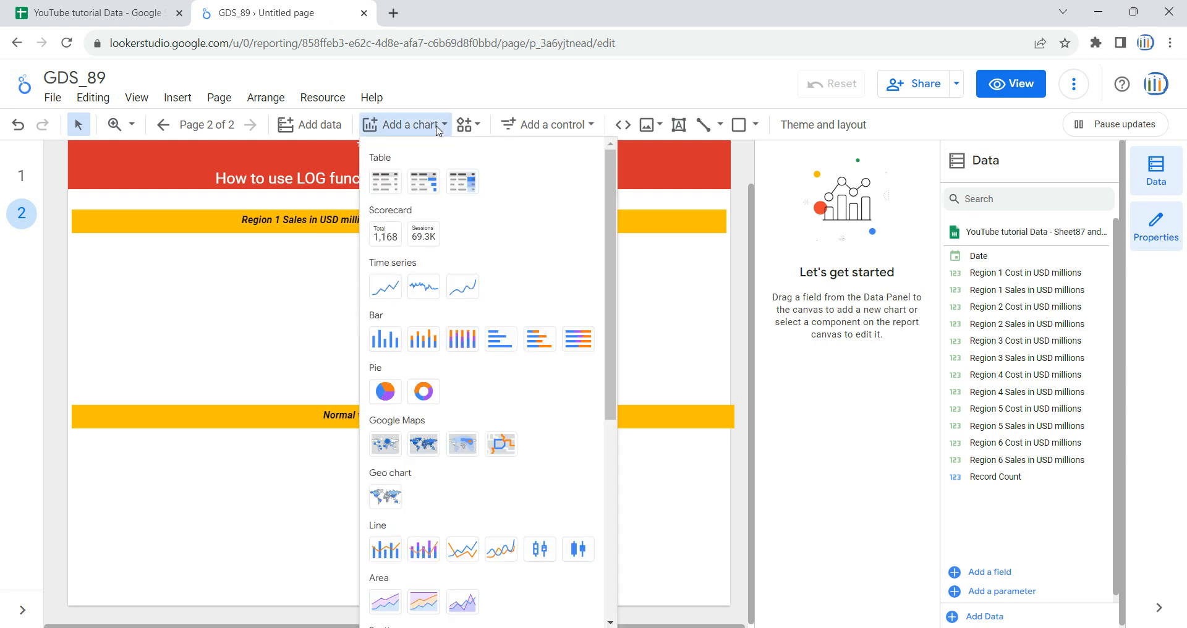
{"action": "left_click", "coordinate": [385, 182]}
{"action": "left_click", "coordinate": [82, 435]}
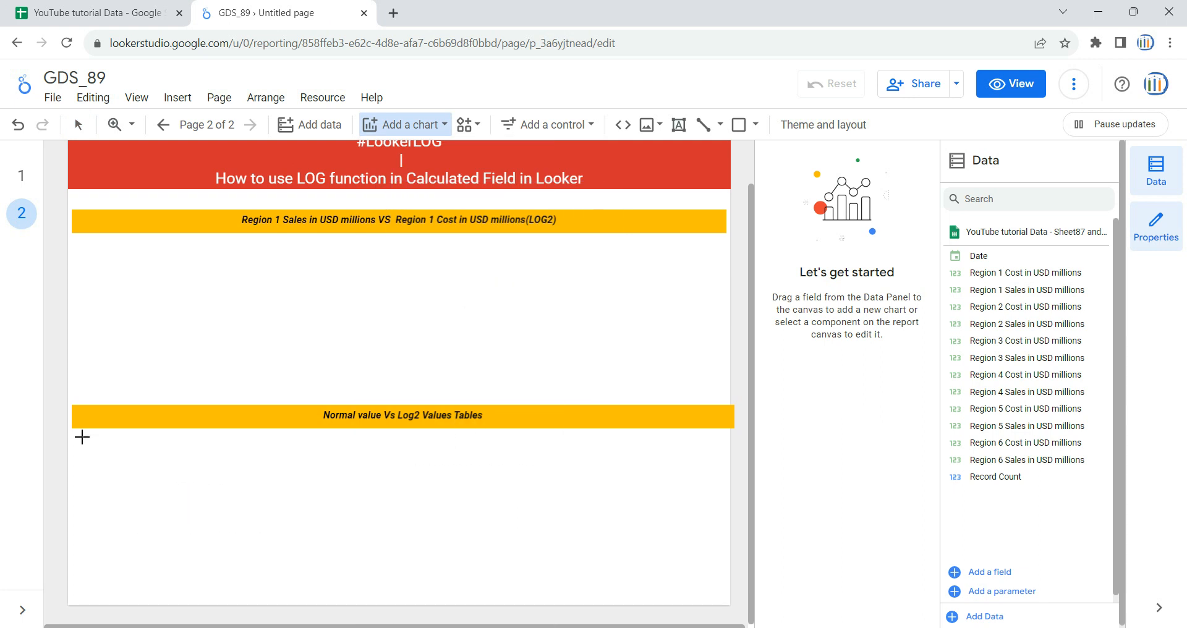
{"action": "left_click_drag", "start_coordinate": [306, 520], "coordinate": [625, 521]}
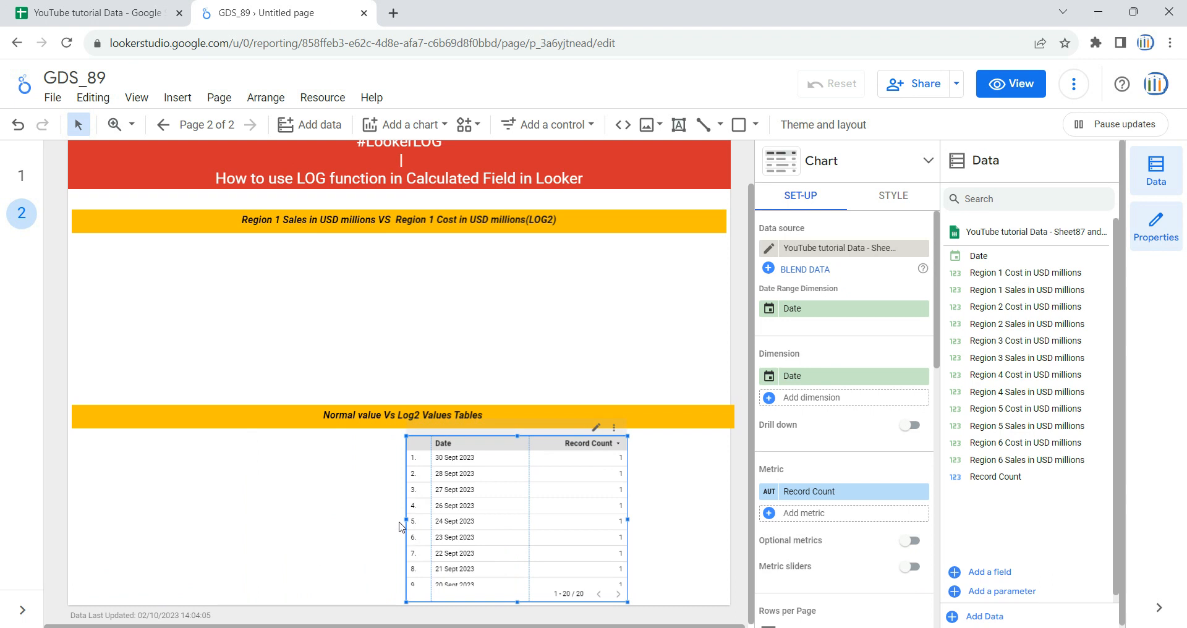
{"action": "left_click_drag", "start_coordinate": [408, 518], "coordinate": [79, 521]}
{"action": "left_click_drag", "start_coordinate": [627, 519], "coordinate": [703, 524]}
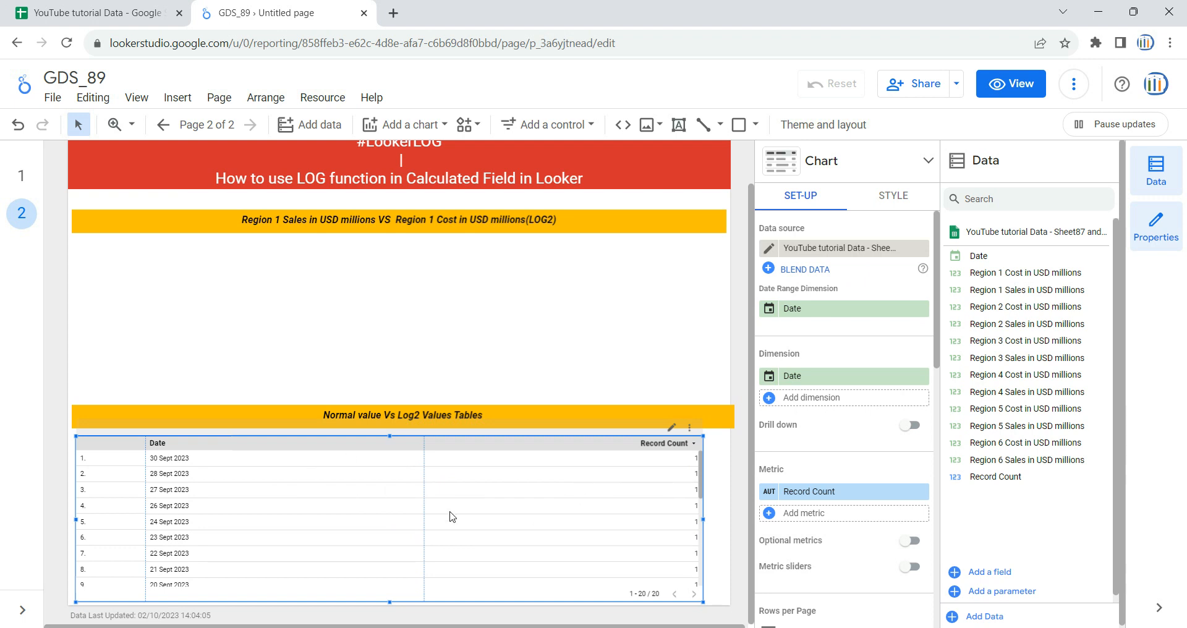
{"action": "left_click_drag", "start_coordinate": [703, 520], "coordinate": [723, 520]}
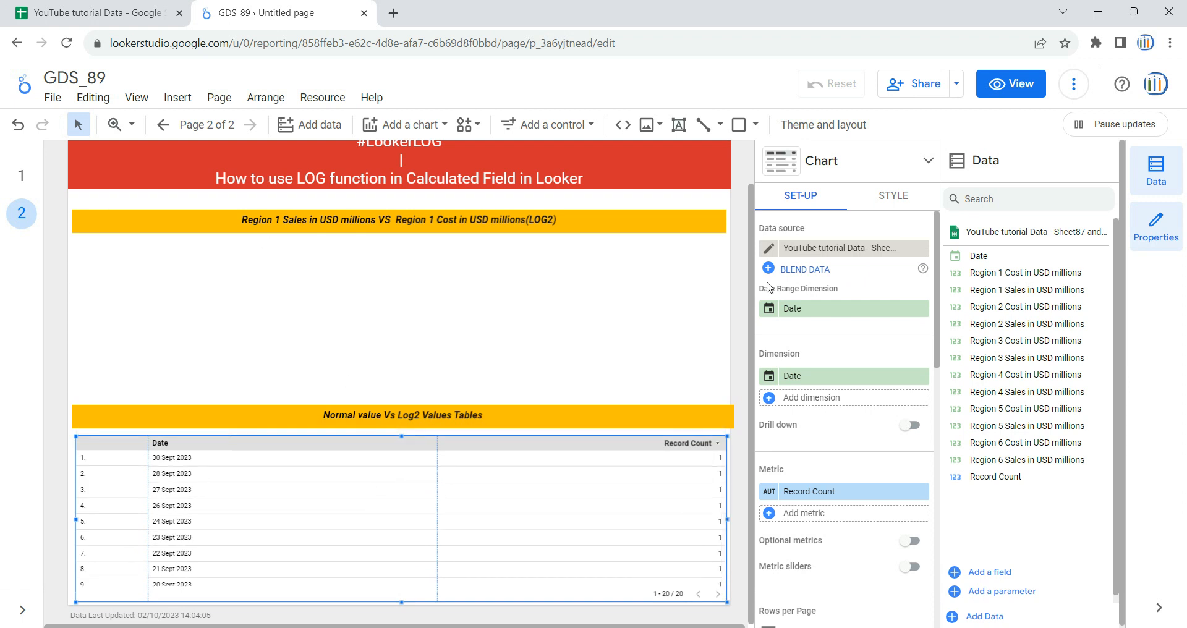
Step: Check the table's data source against the Sheet87 and 88 spreadsheet data, and return to the report
{"action": "left_click", "coordinate": [844, 252]}
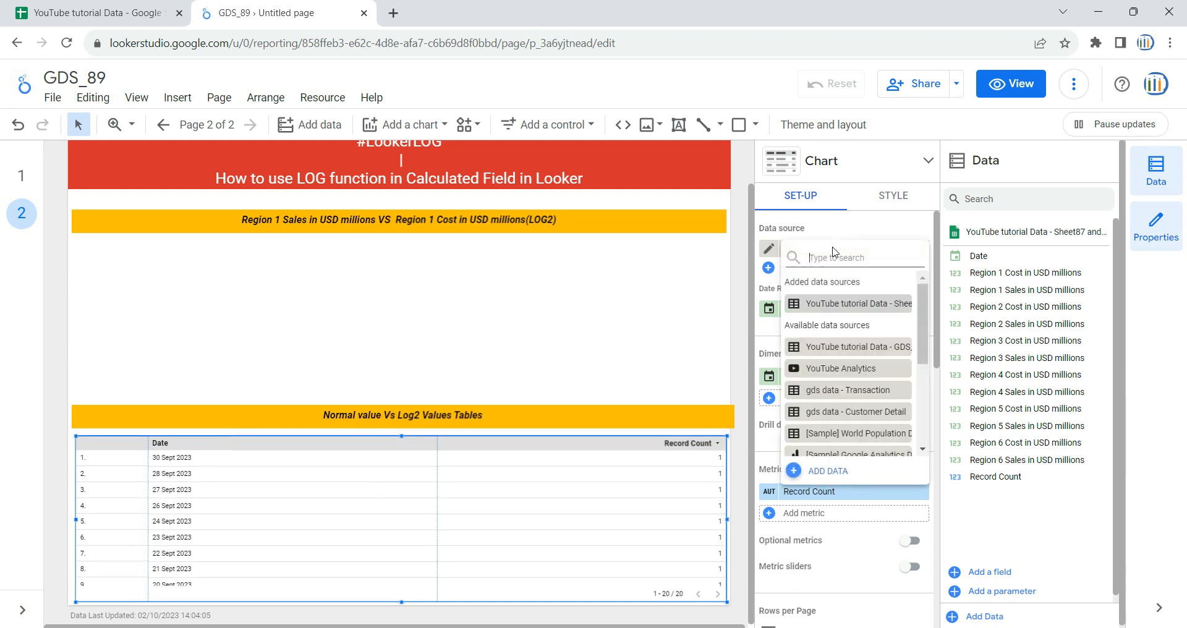
{"action": "left_click", "coordinate": [764, 233]}
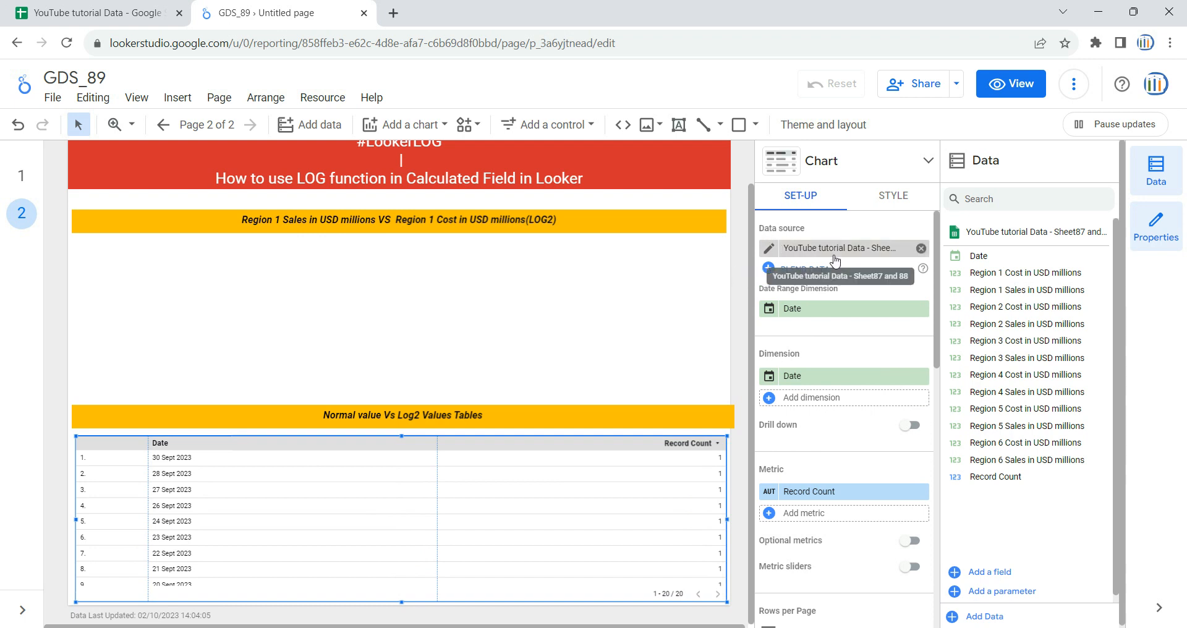
{"action": "left_click", "coordinate": [114, 10]}
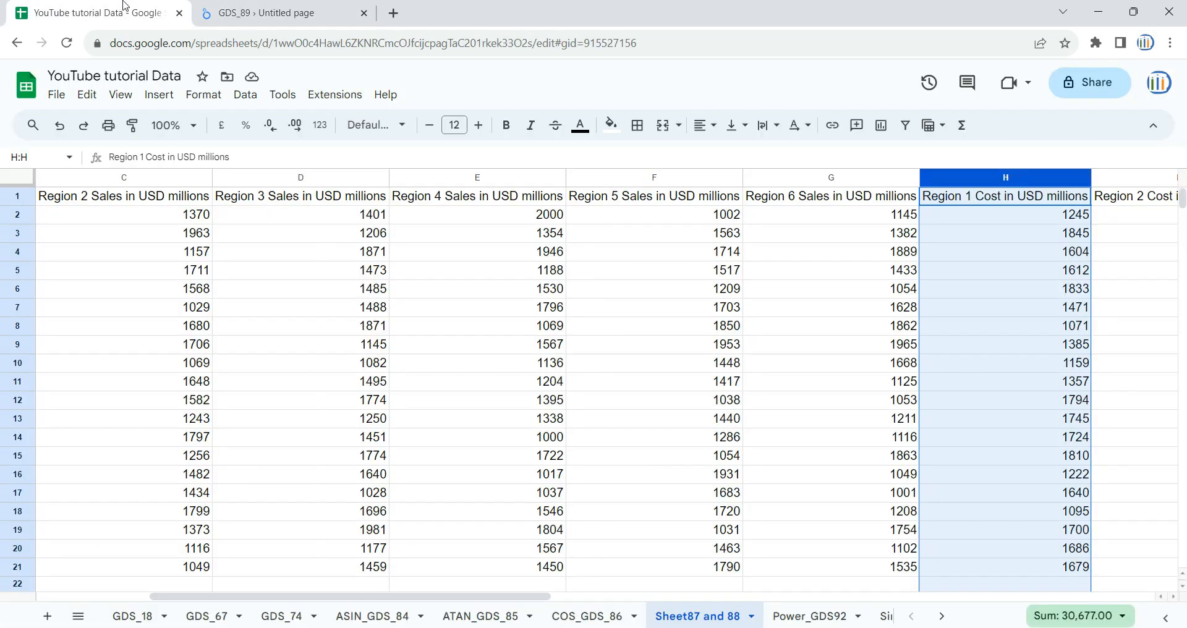
{"action": "left_click", "coordinate": [542, 381]}
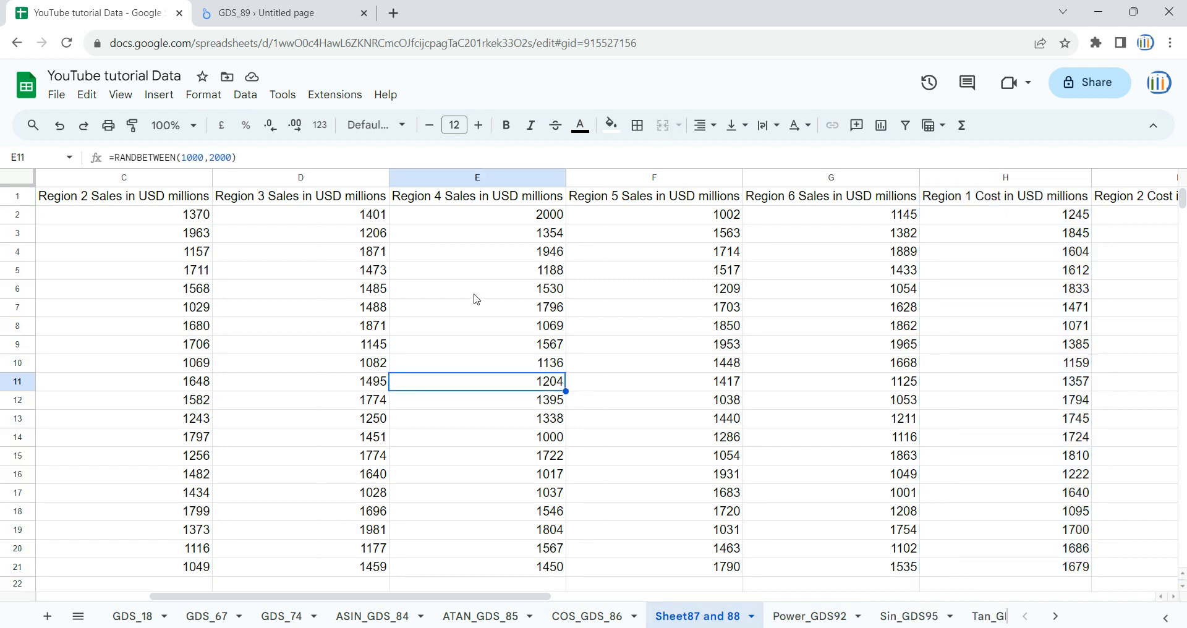
{"action": "left_click", "coordinate": [477, 296]}
{"action": "left_click", "coordinate": [357, 7]}
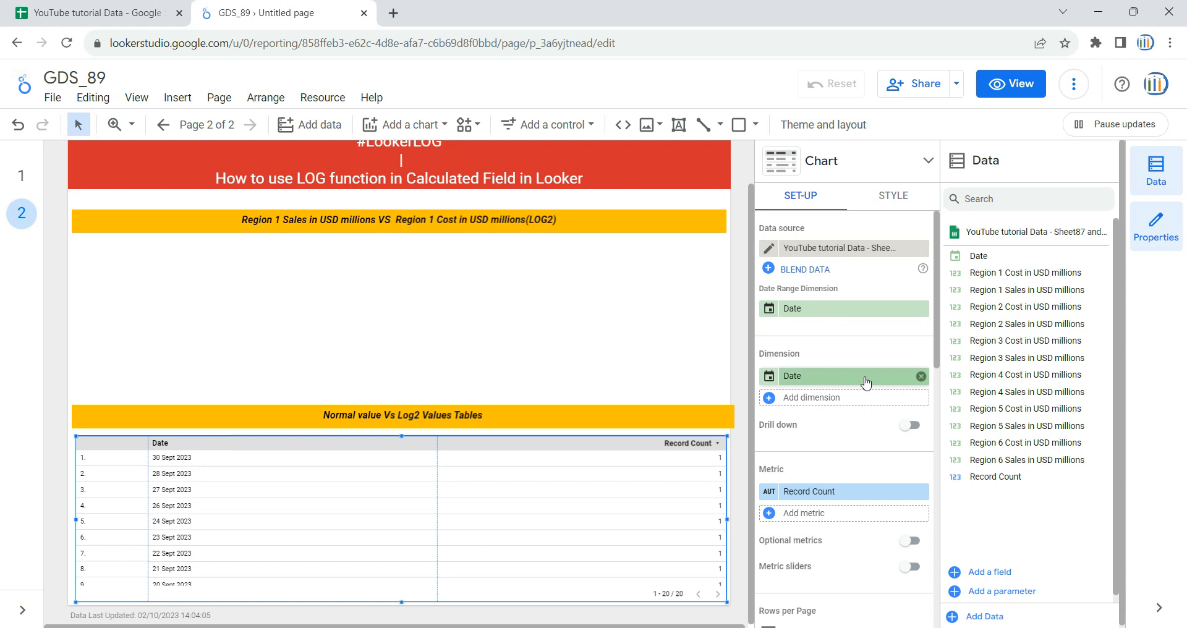
Step: Remove the Date dimension from the table and add Date back as its dimension
{"action": "left_click", "coordinate": [920, 376]}
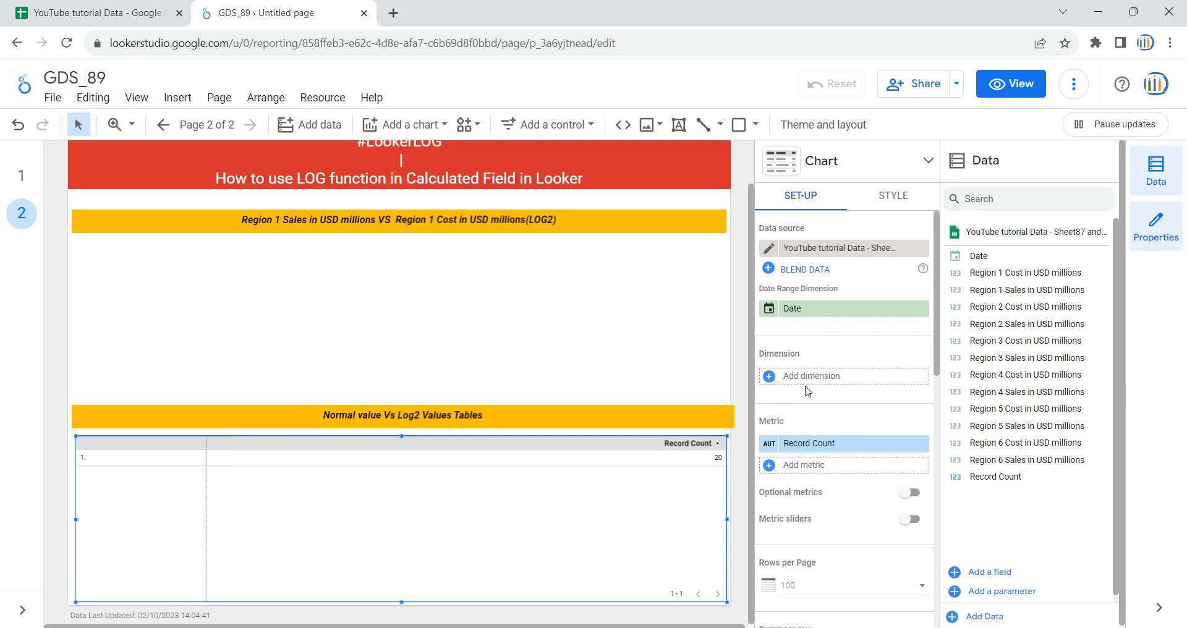
{"action": "left_click_drag", "start_coordinate": [979, 255], "coordinate": [830, 385]}
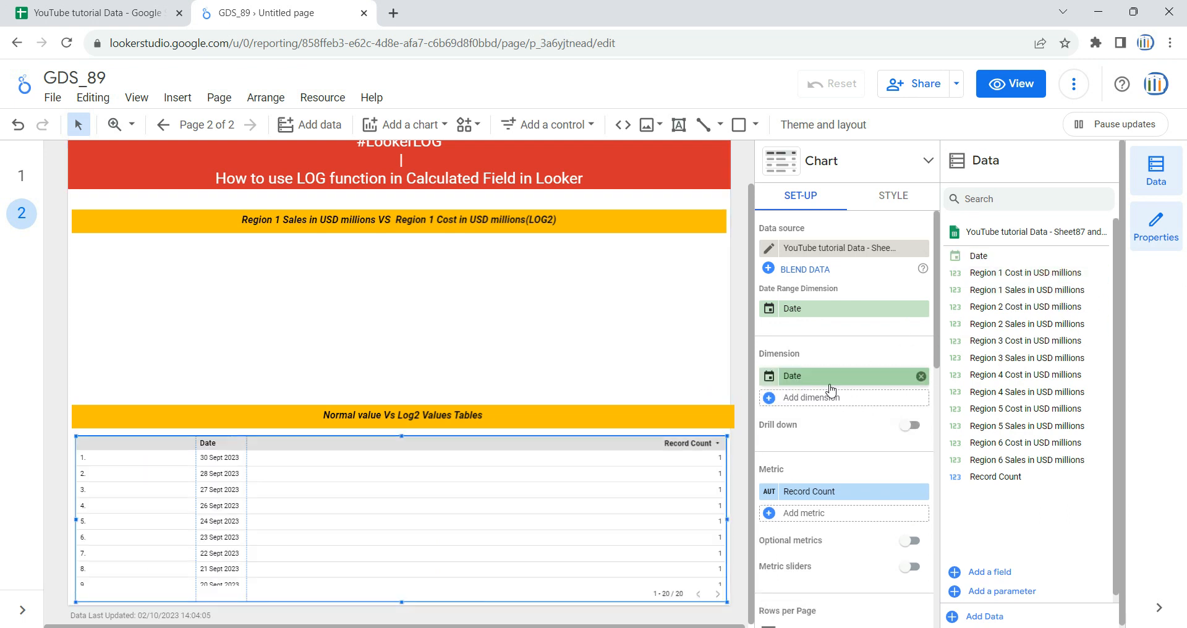
Step: Check the Region 1 Cost column in the source spreadsheet and replace the table's Record Count metric with Region 1 Cost in USD millions
{"action": "left_click", "coordinate": [92, 13]}
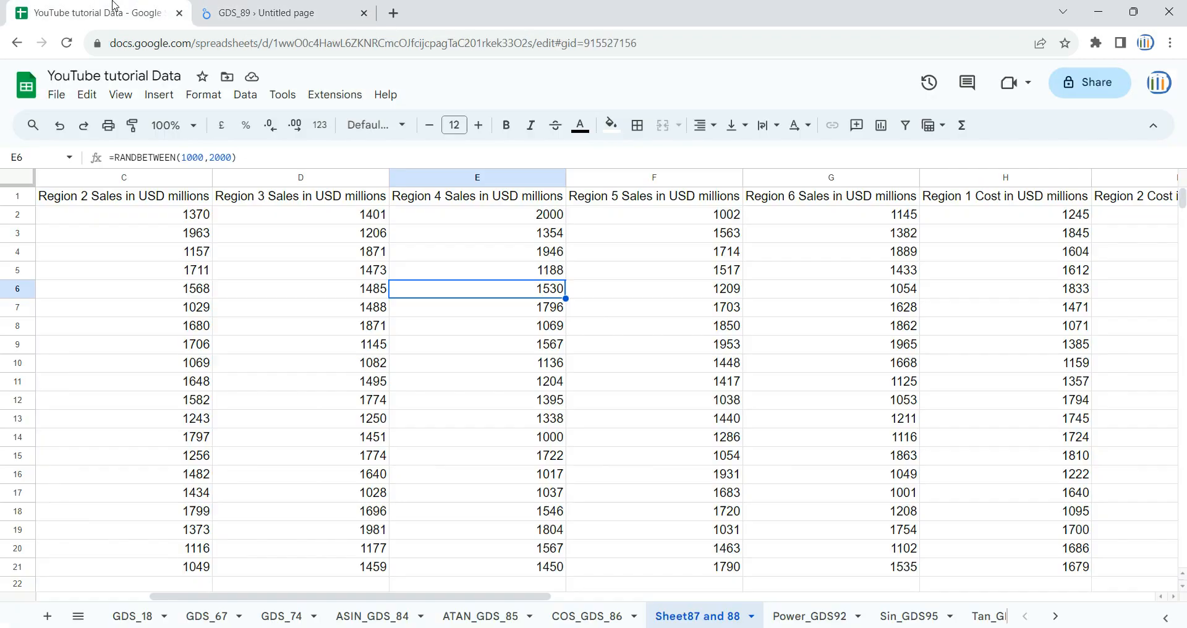
{"action": "left_click", "coordinate": [1040, 180]}
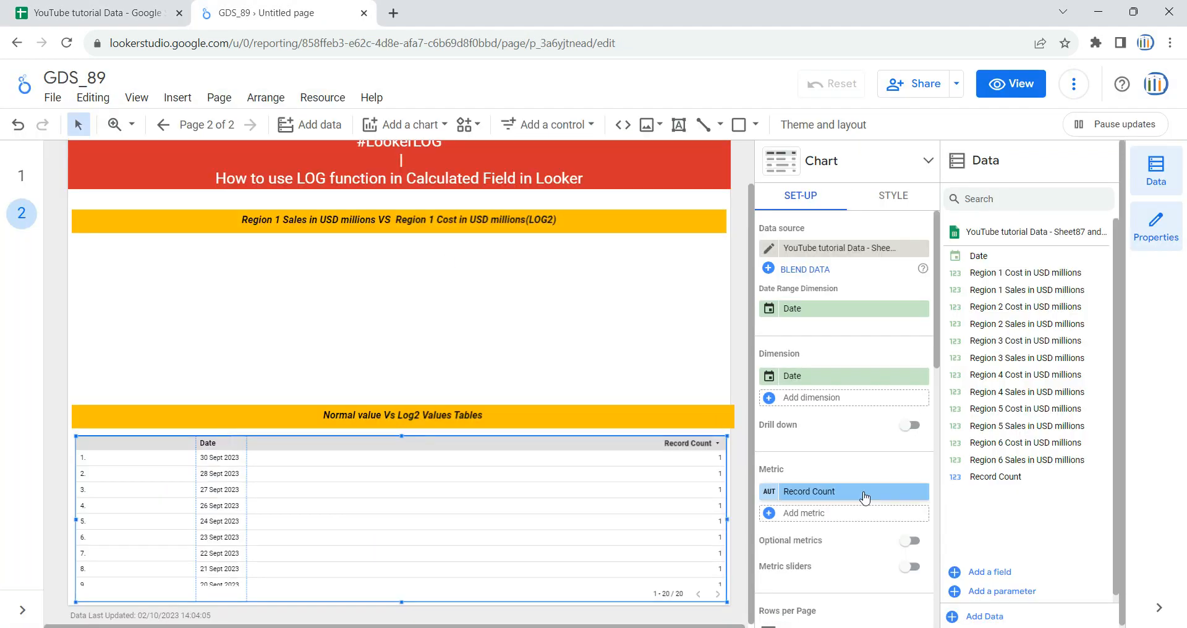
{"action": "left_click", "coordinate": [920, 492]}
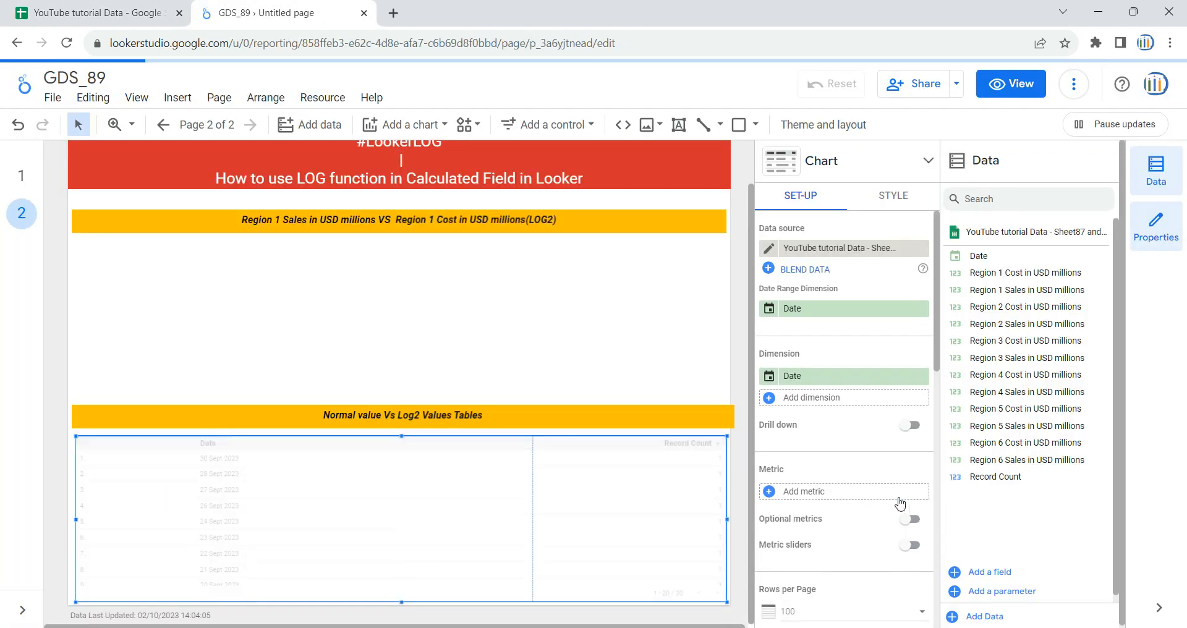
{"action": "left_click", "coordinate": [806, 492]}
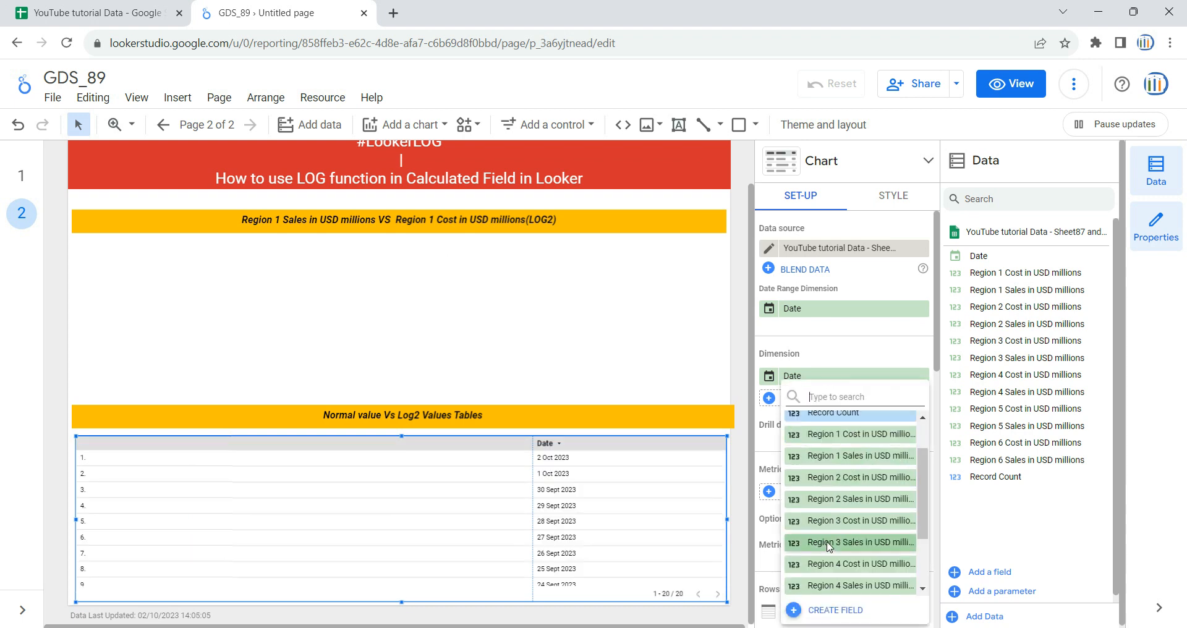
{"action": "left_click", "coordinate": [1048, 524]}
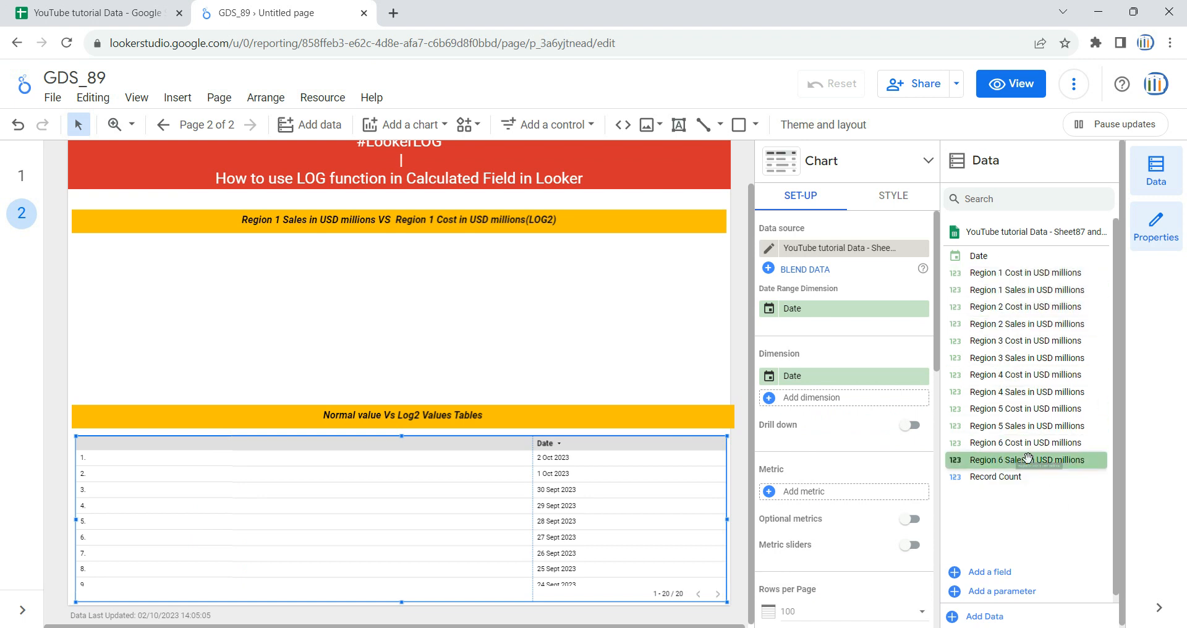
{"action": "left_click_drag", "start_coordinate": [1019, 275], "coordinate": [848, 497]}
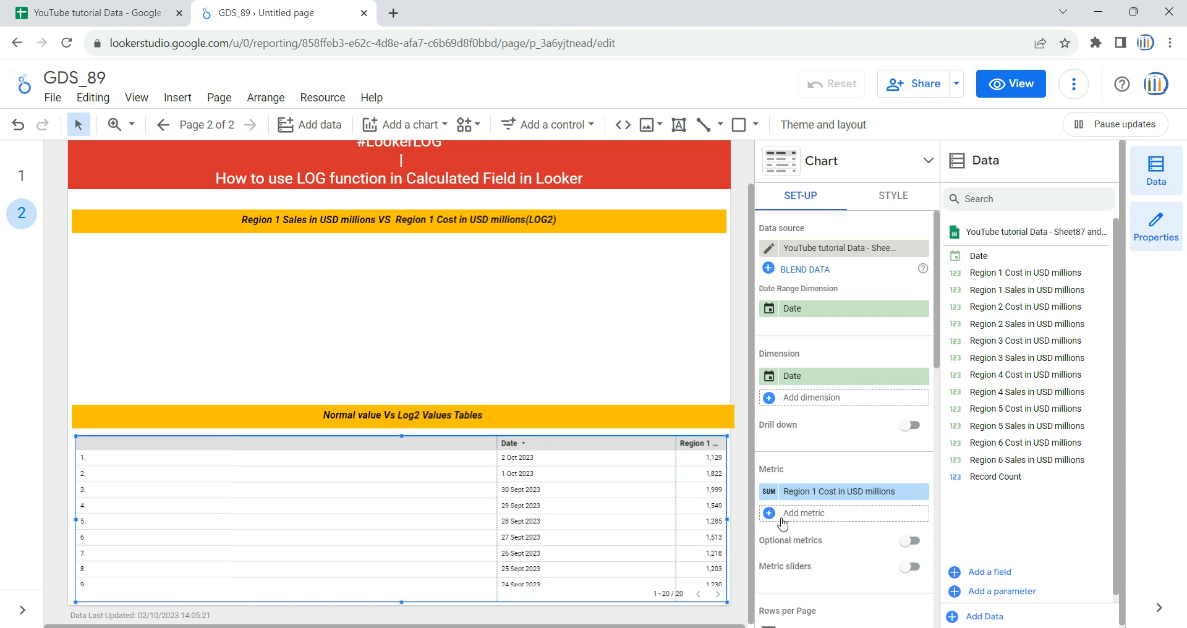
Step: Narrow the table's row-number and Date columns, and compare the layout with the finished report on page 1
{"action": "left_click_drag", "start_coordinate": [495, 461], "coordinate": [178, 488]}
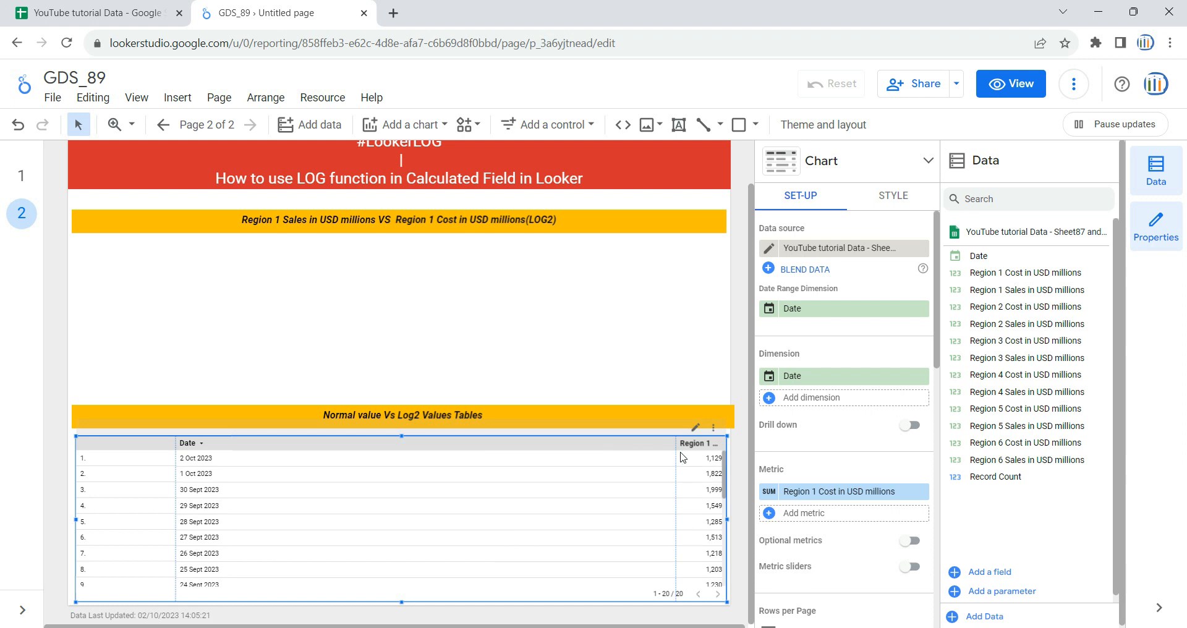
{"action": "left_click_drag", "start_coordinate": [675, 448], "coordinate": [316, 464]}
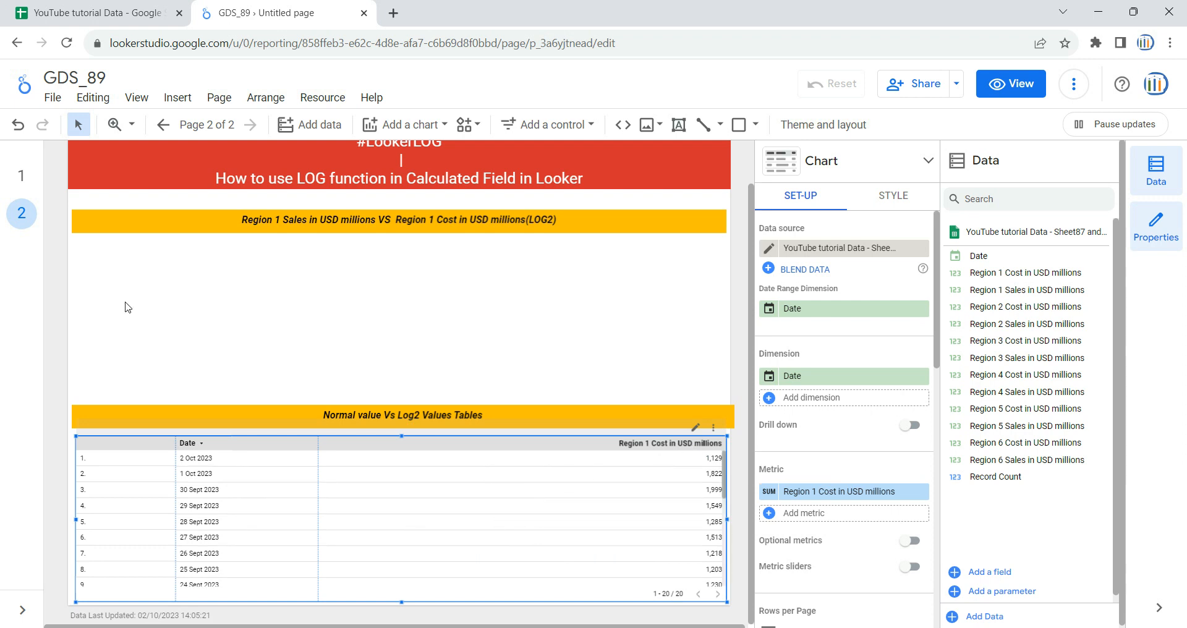
{"action": "left_click", "coordinate": [21, 176]}
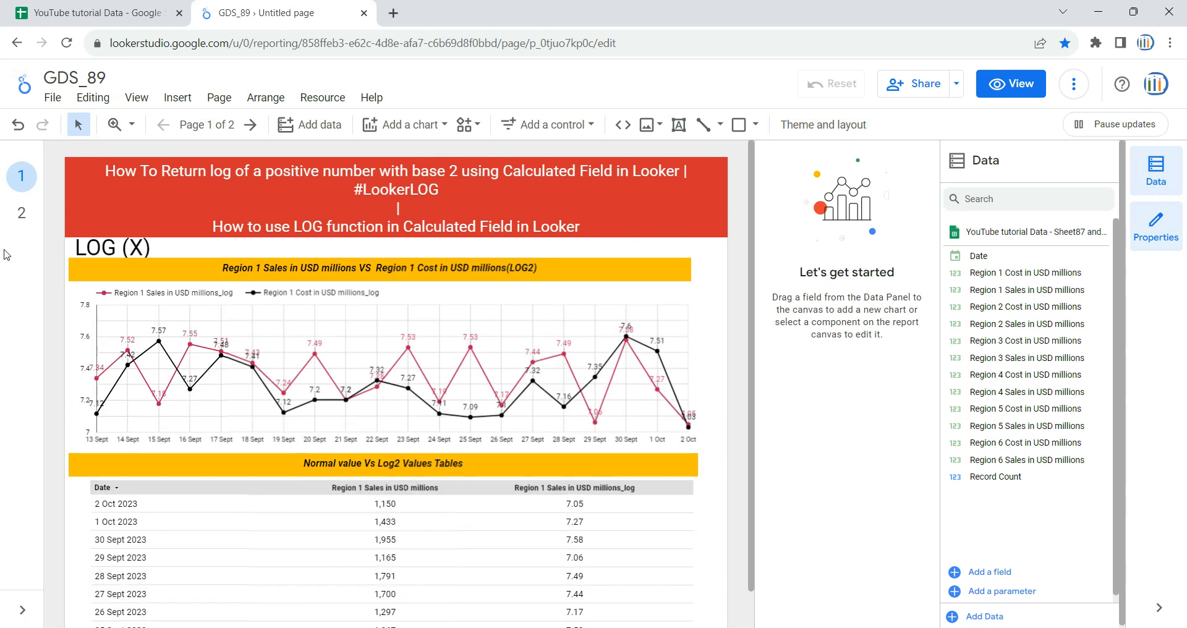
{"action": "left_click", "coordinate": [21, 212]}
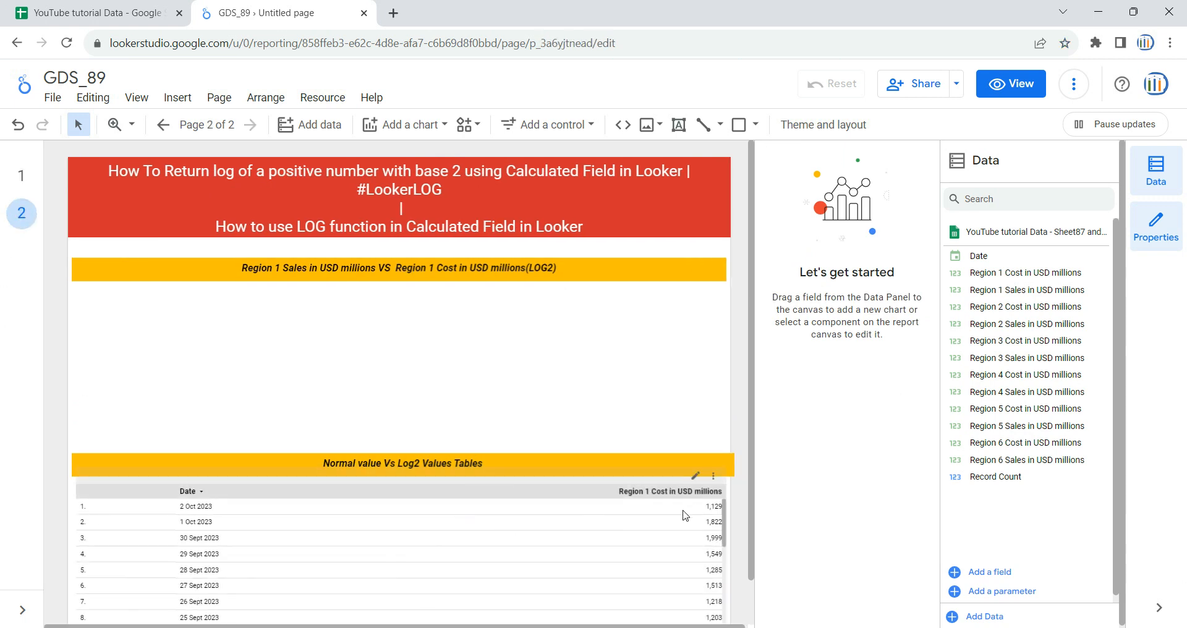
Step: Create a new calculated metric for the table named "Region 1 Cost in USD millions_log", copying the base name from the spreadsheet header
{"action": "left_click", "coordinate": [489, 505]}
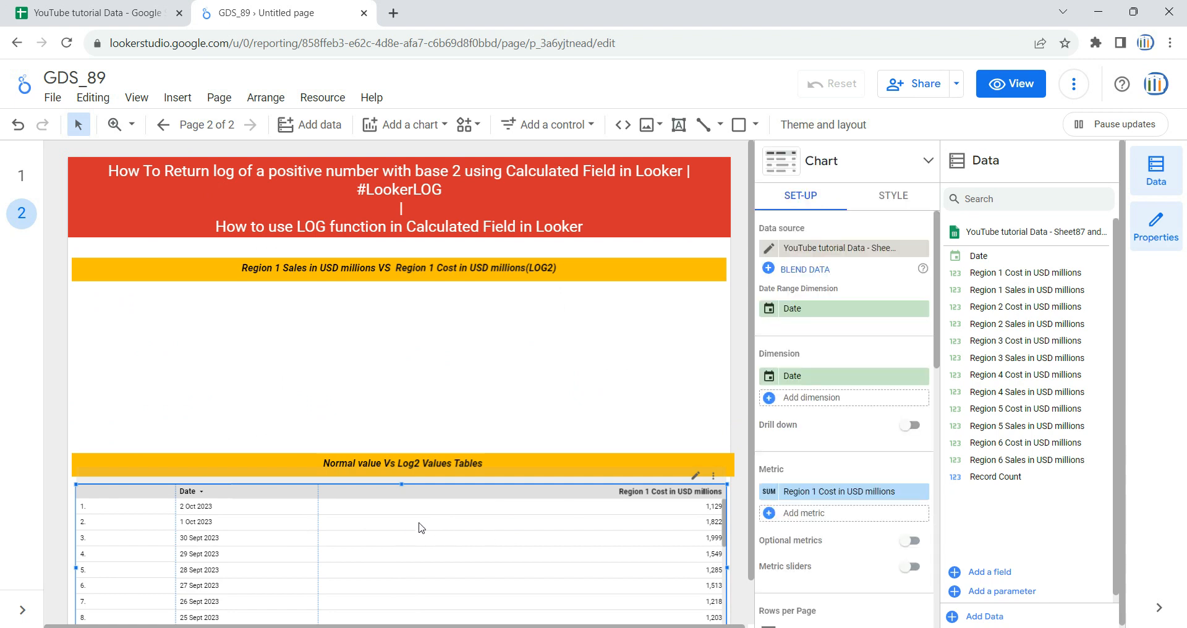
{"action": "left_click", "coordinate": [809, 514]}
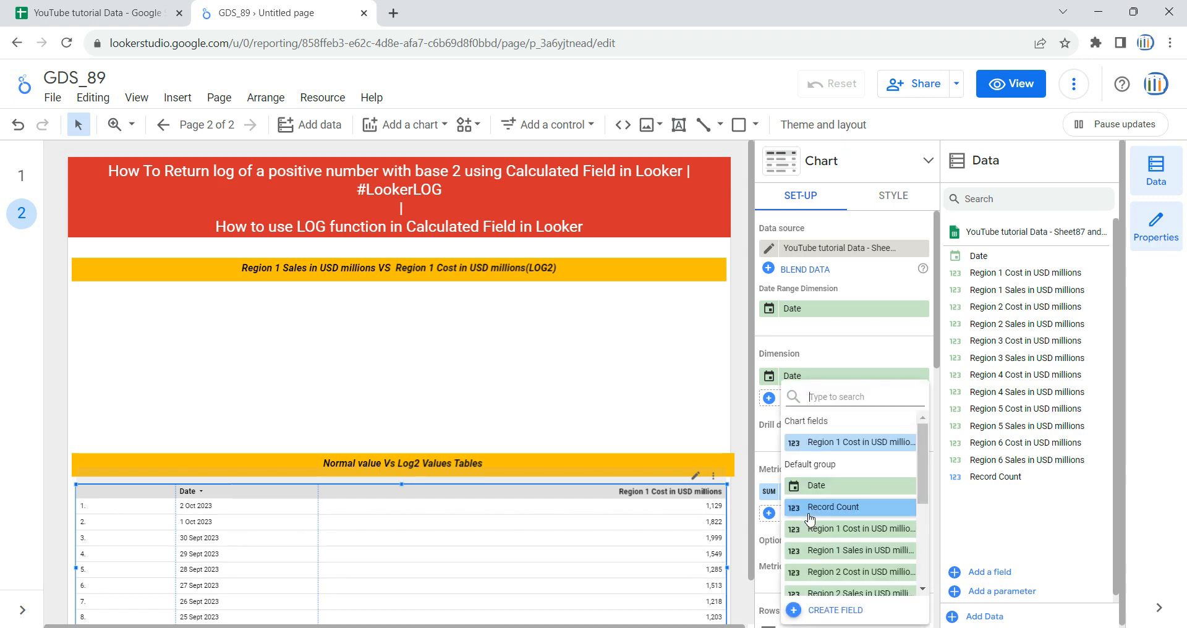
{"action": "left_click", "coordinate": [835, 610]}
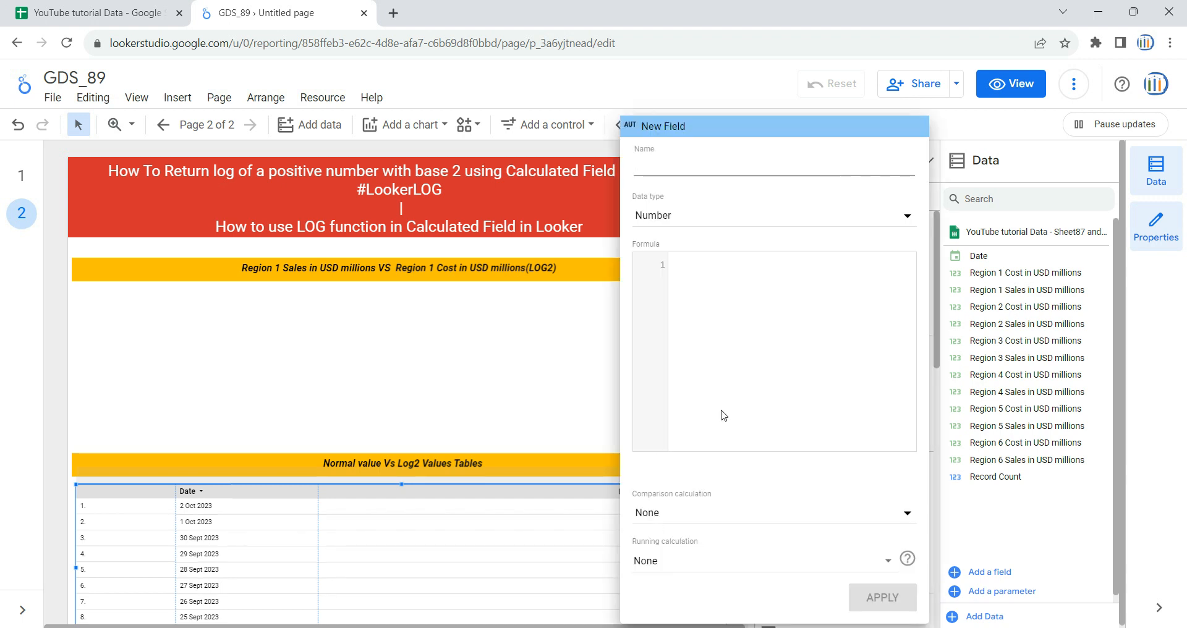
{"action": "left_click", "coordinate": [693, 167]}
{"action": "left_click", "coordinate": [93, 13]}
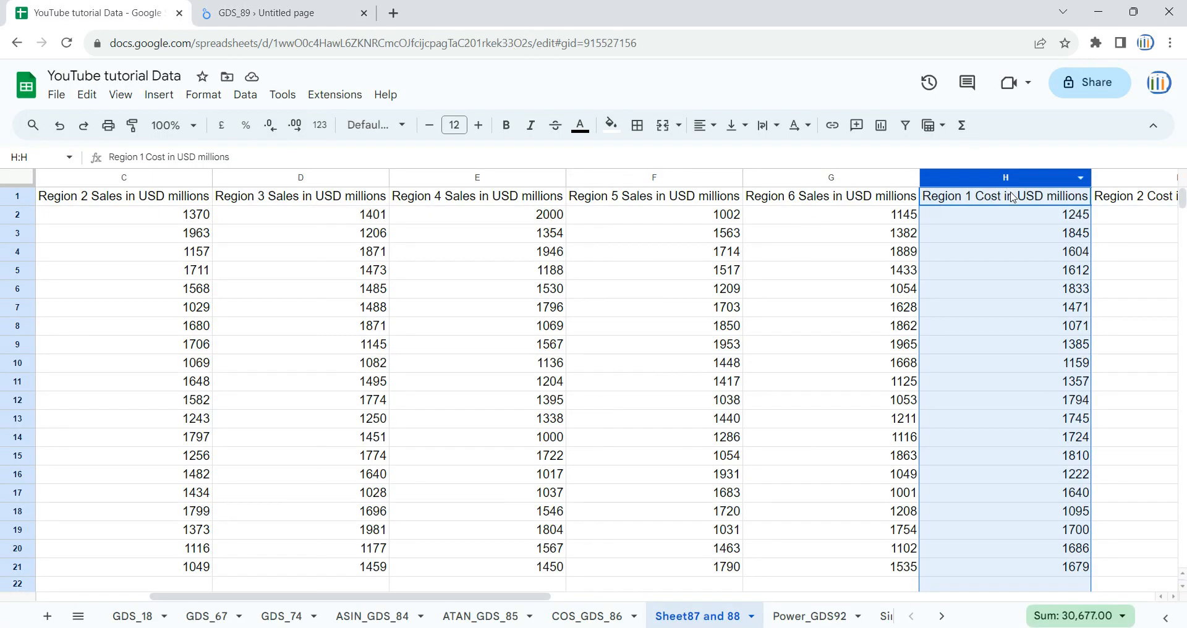
{"action": "left_click", "coordinate": [1012, 198]}
{"action": "left_click", "coordinate": [290, 13]}
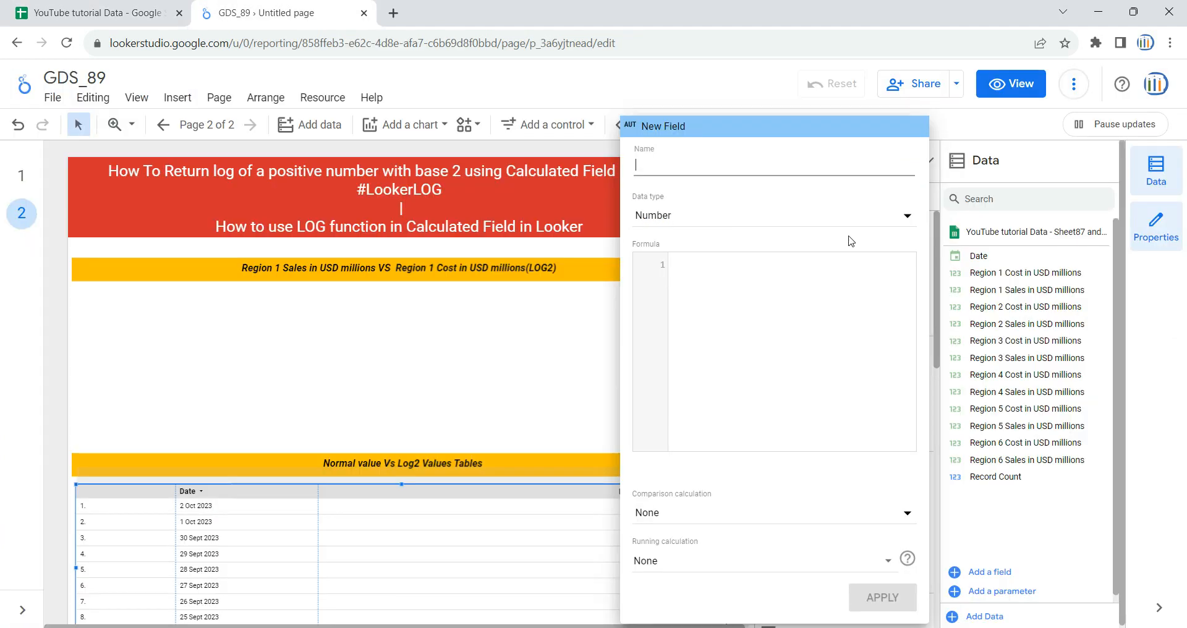
{"action": "type", "text": "Region 1 Cost in USD millions"}
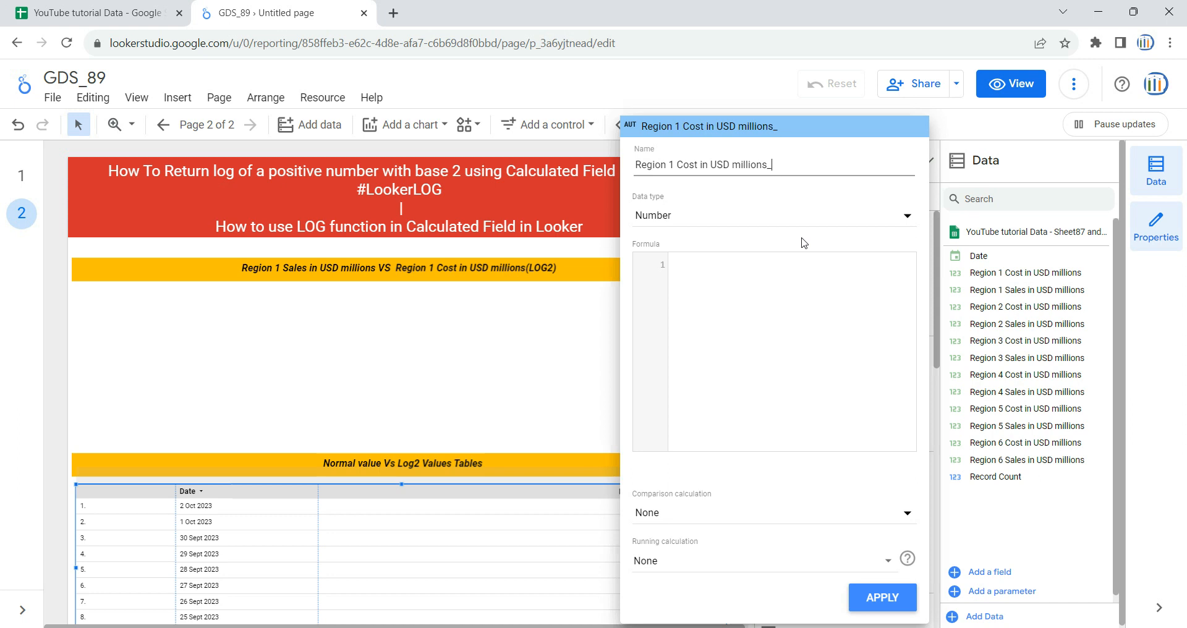
Step: Set the new field's formula to LOG(Region 1 Cost in USD millions) and apply it to the table
{"action": "left_click", "coordinate": [779, 311]}
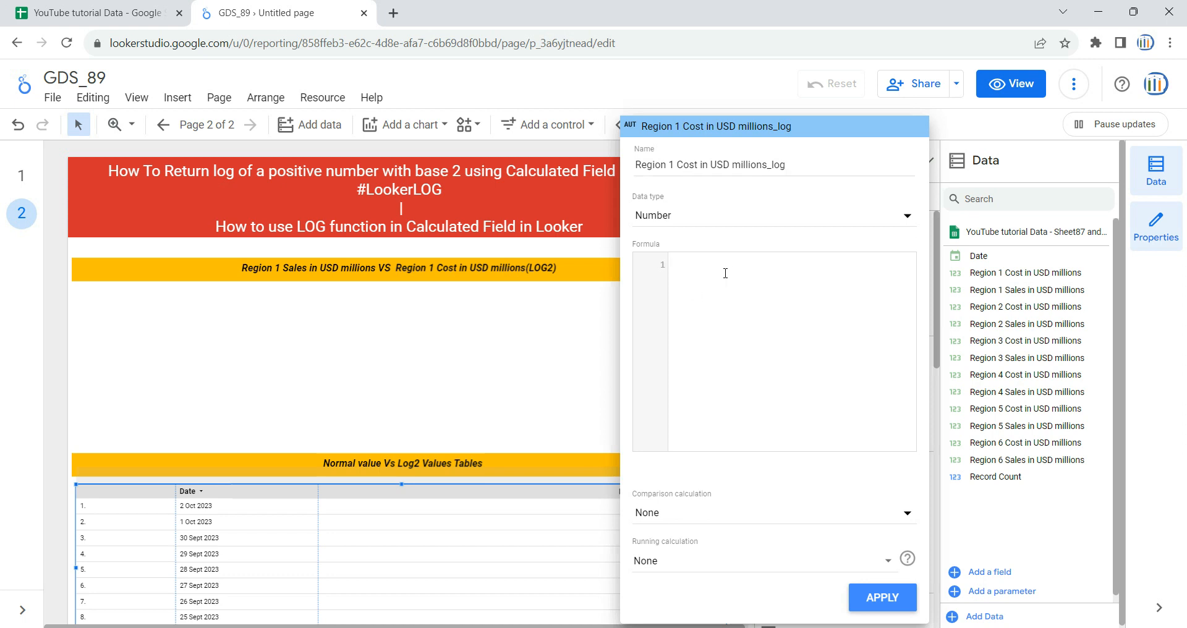
{"action": "type", "text": "log"}
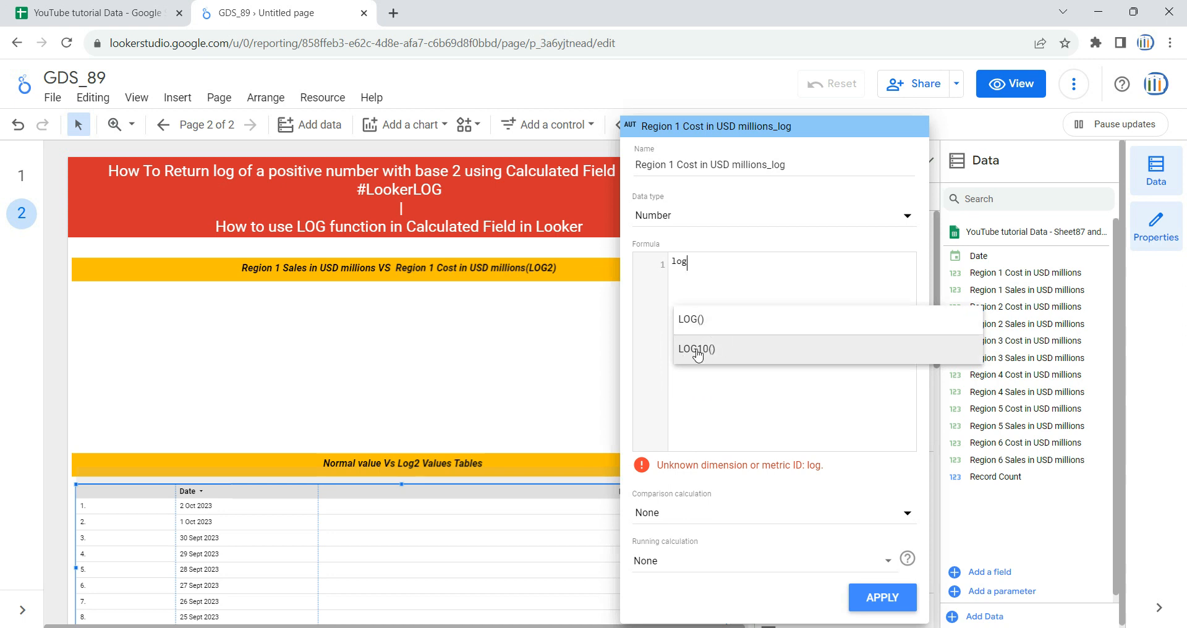
{"action": "left_click", "coordinate": [693, 327]}
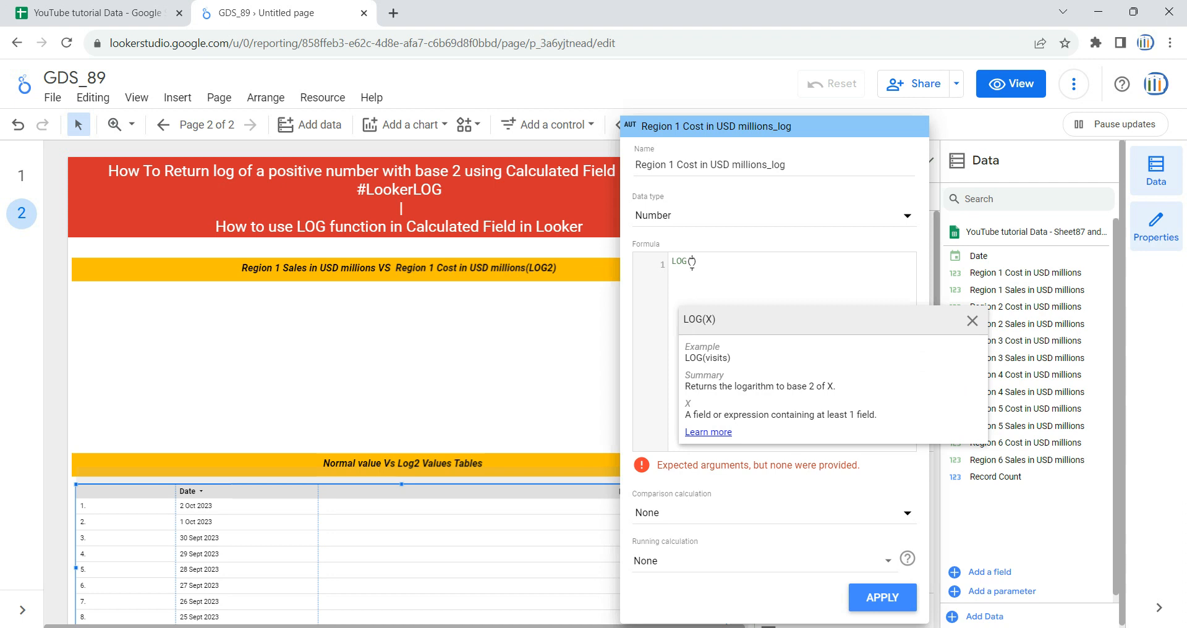
{"action": "left_click", "coordinate": [39, 5]}
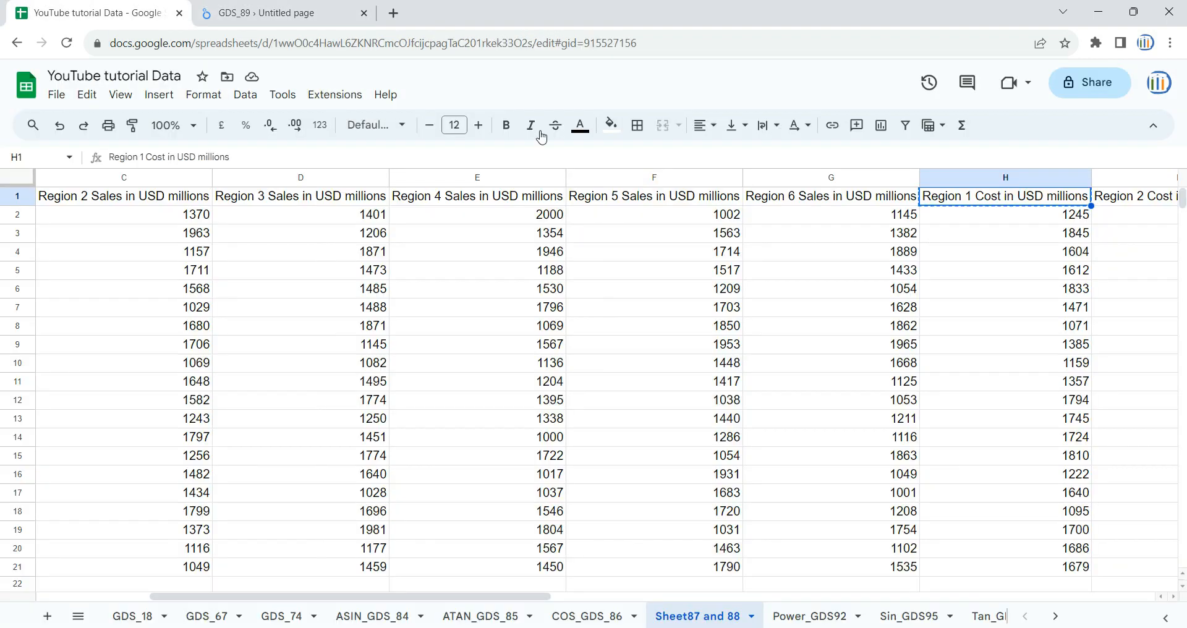
{"action": "left_click", "coordinate": [1030, 185]}
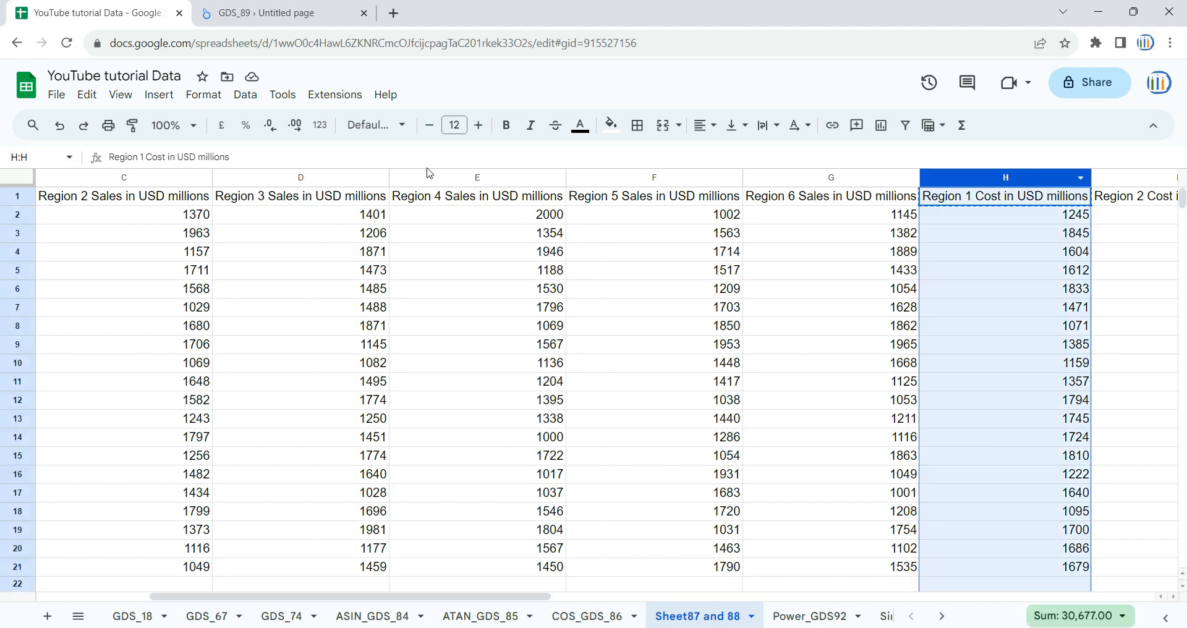
{"action": "left_click", "coordinate": [275, 5]}
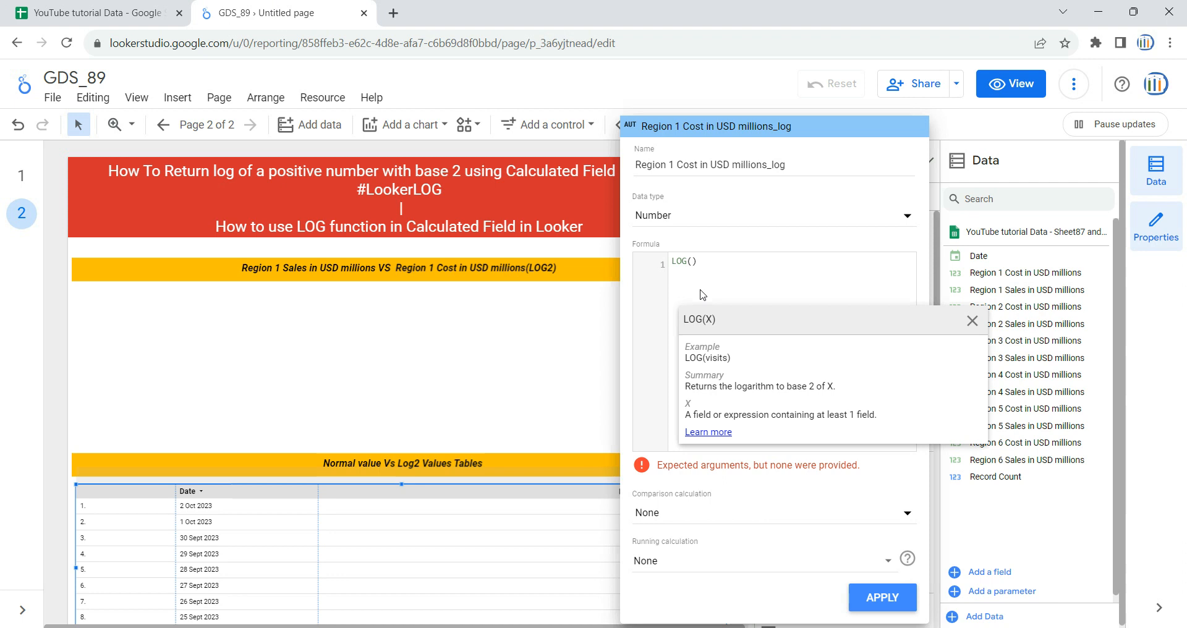
{"action": "type", "text": "region"}
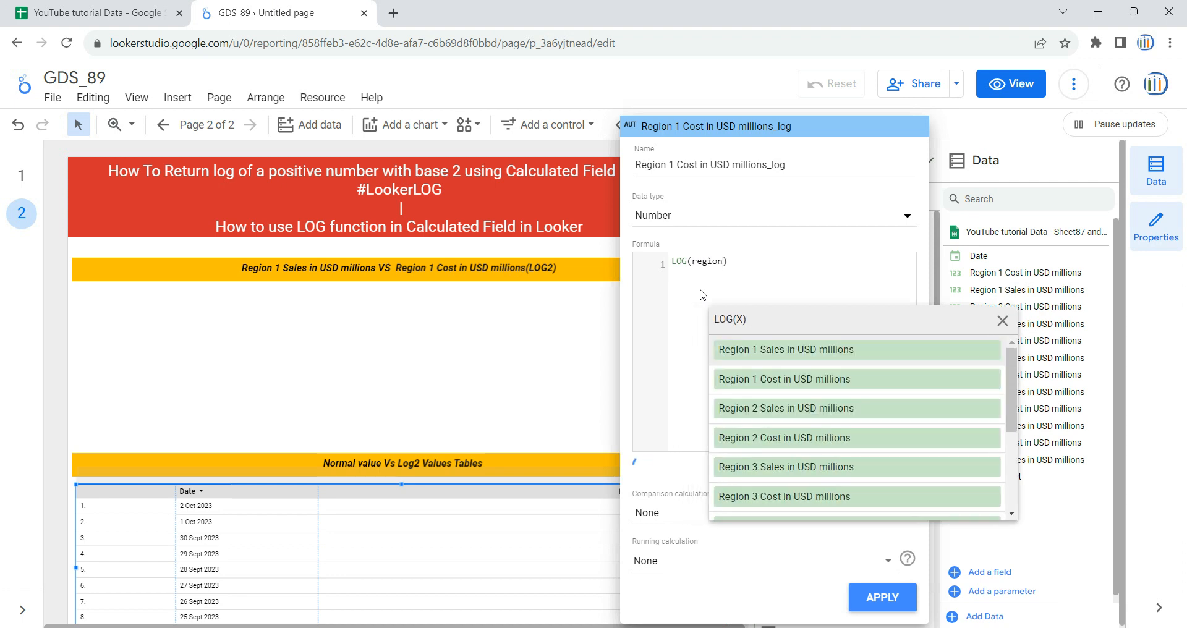
{"action": "left_click", "coordinate": [803, 384]}
{"action": "left_click", "coordinate": [785, 344]}
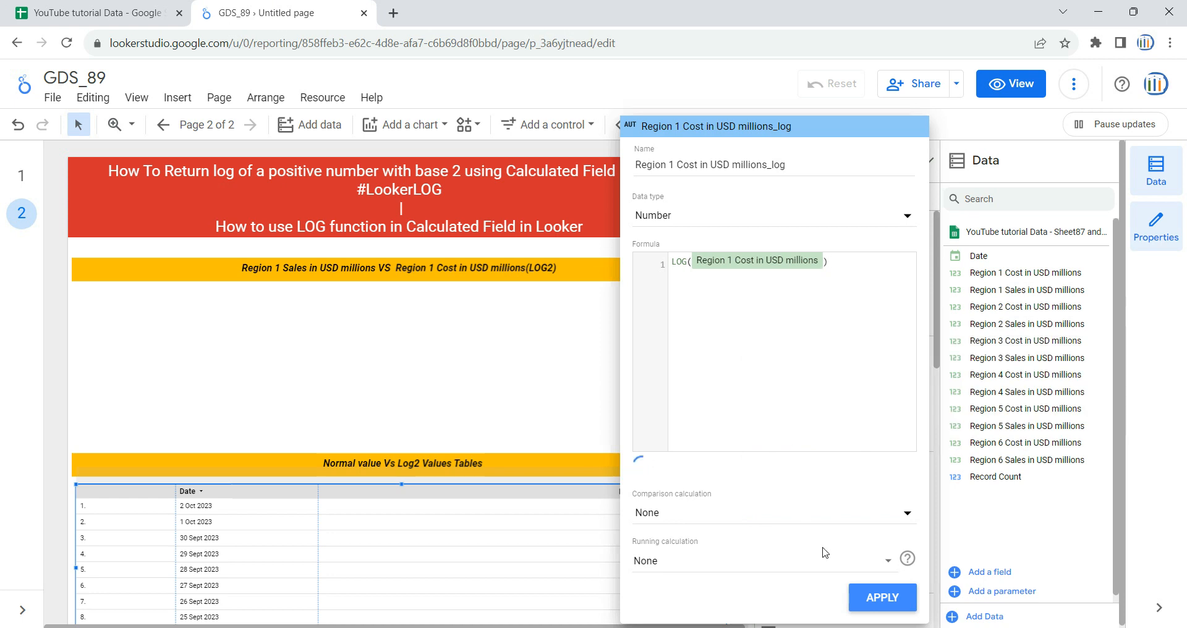
{"action": "left_click", "coordinate": [884, 603]}
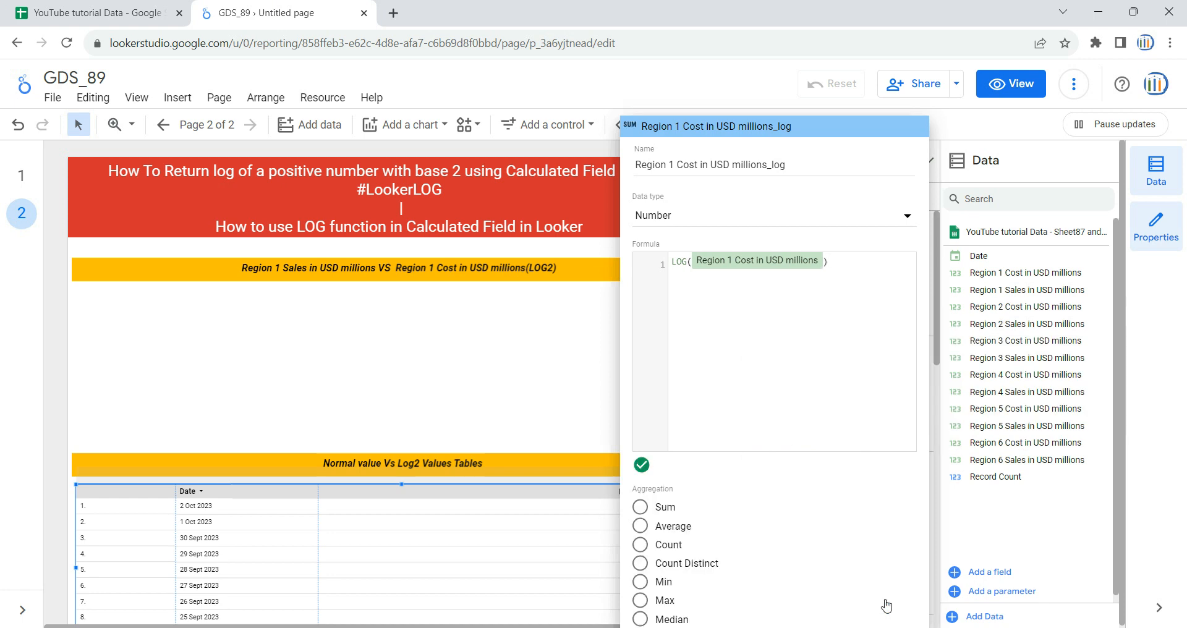
Step: Narrow the table's Region 1 Cost in USD millions column and set the table label font size to 16px
{"action": "left_click", "coordinate": [56, 469]}
{"action": "left_click_drag", "start_coordinate": [676, 522], "coordinate": [449, 542]}
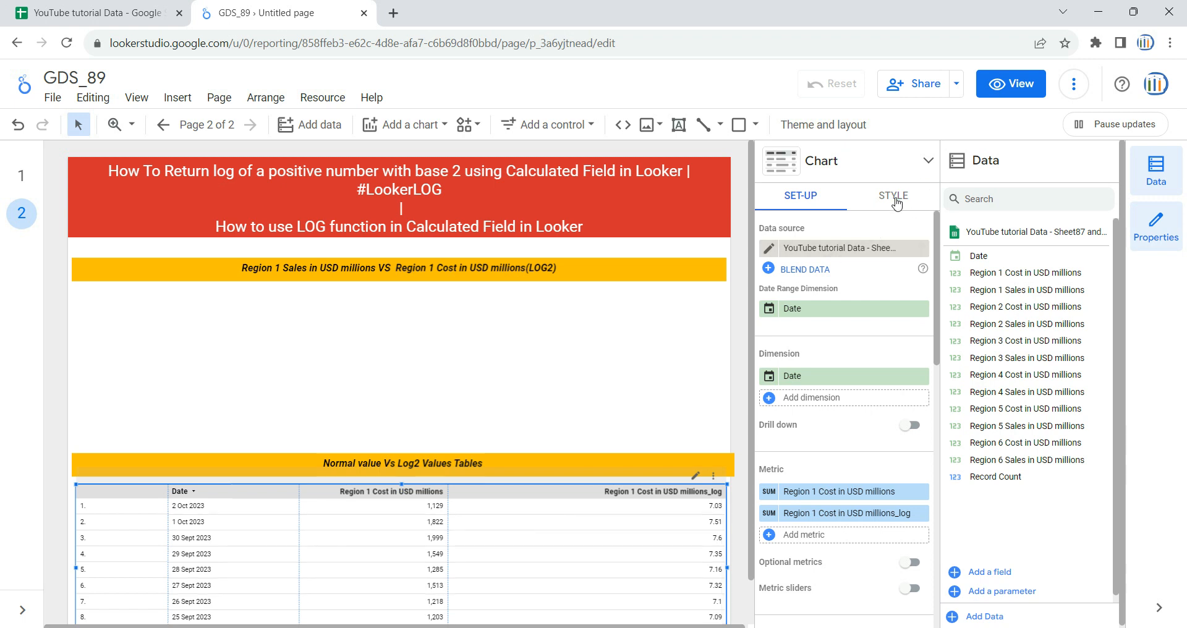
{"action": "left_click", "coordinate": [896, 203]}
{"action": "scroll", "coordinate": [871, 369], "scroll_direction": "down", "scroll_amount": 2}
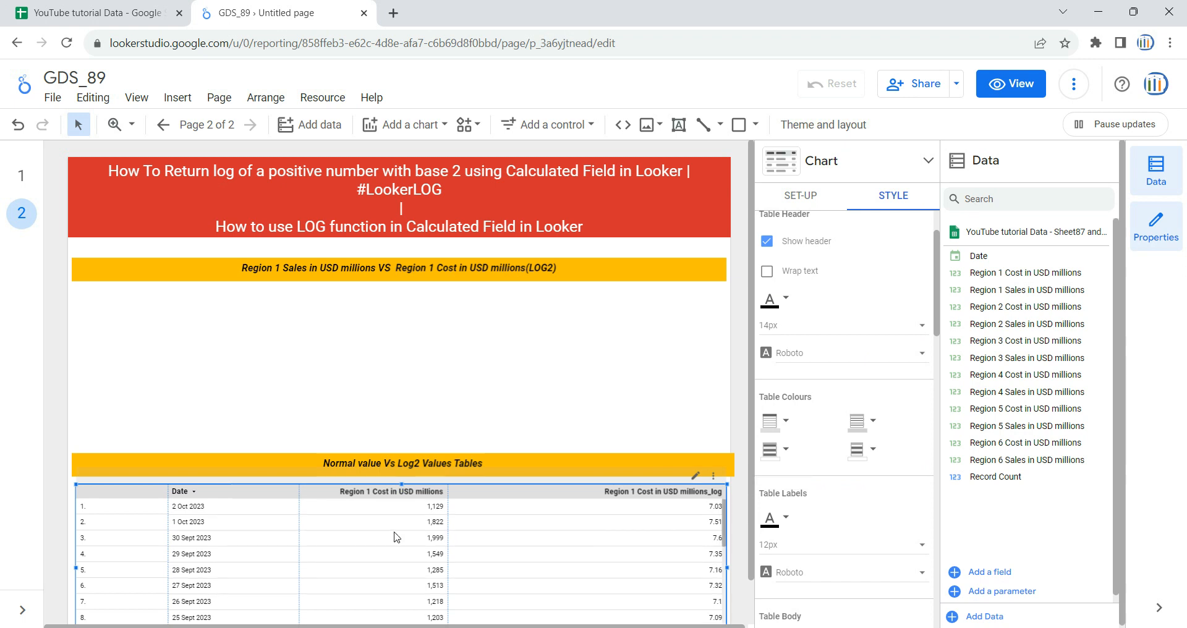
{"action": "scroll", "coordinate": [811, 408], "scroll_direction": "down", "scroll_amount": 3}
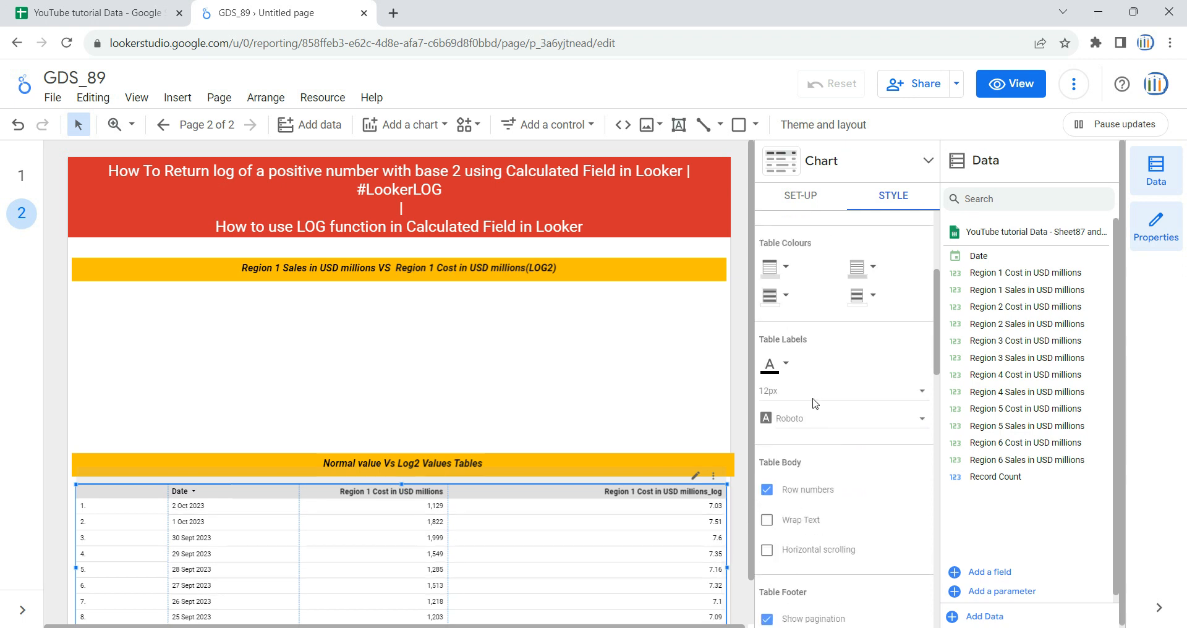
{"action": "scroll", "coordinate": [810, 404], "scroll_direction": "down", "scroll_amount": 3}
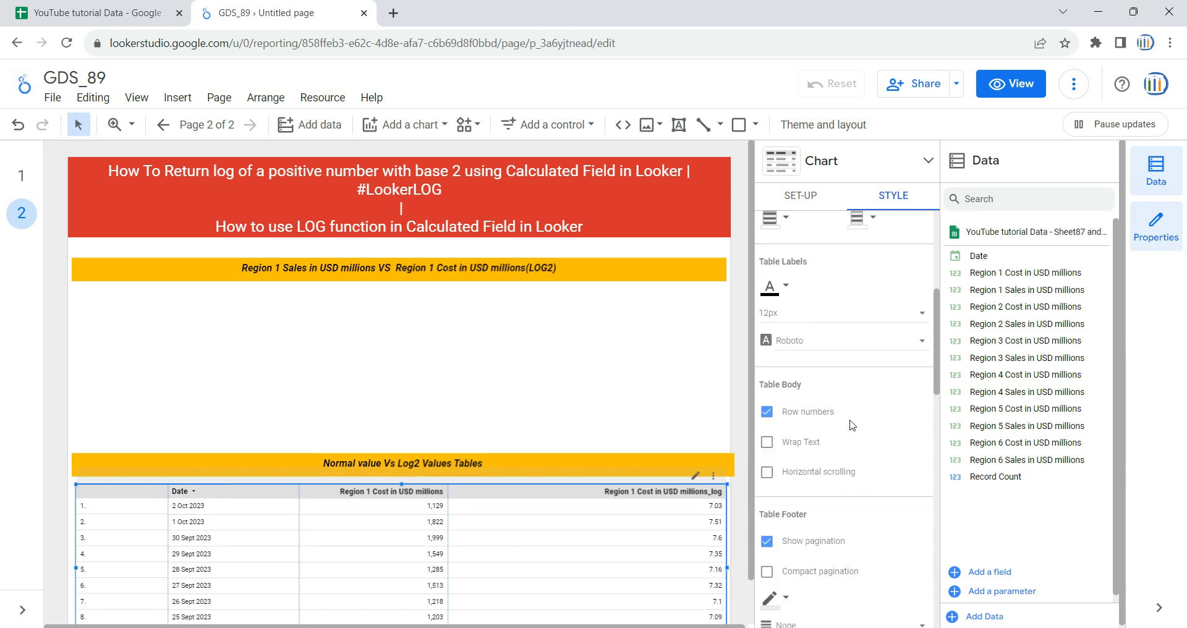
{"action": "scroll", "coordinate": [816, 405], "scroll_direction": "up", "scroll_amount": 4}
{"action": "left_click", "coordinate": [825, 469]}
{"action": "left_click", "coordinate": [827, 543]}
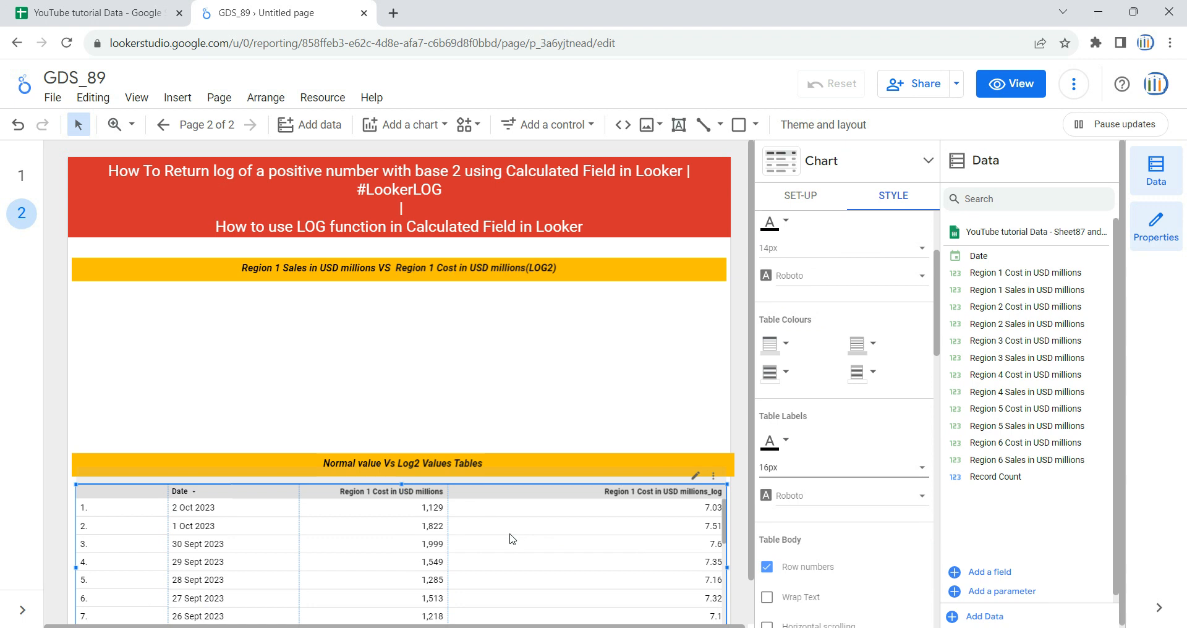
{"action": "left_click", "coordinate": [515, 376]}
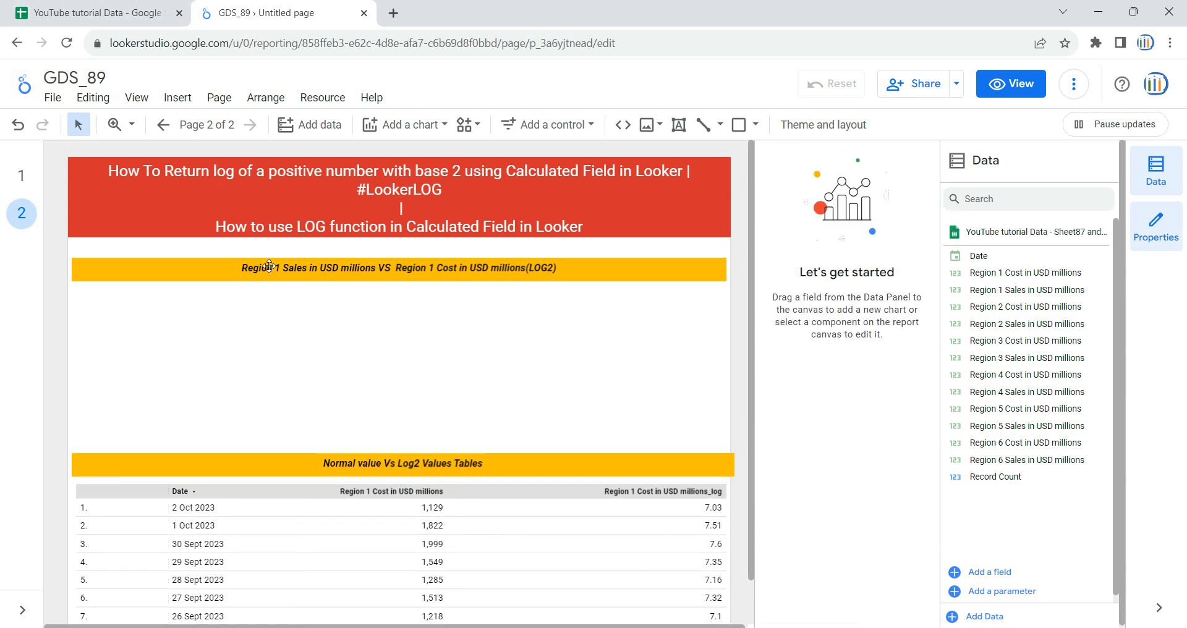
Step: Review the sales and cost log chart on page 1, and examine the Region 1 Sales in USD millions column in the source spreadsheet
{"action": "left_click", "coordinate": [21, 176]}
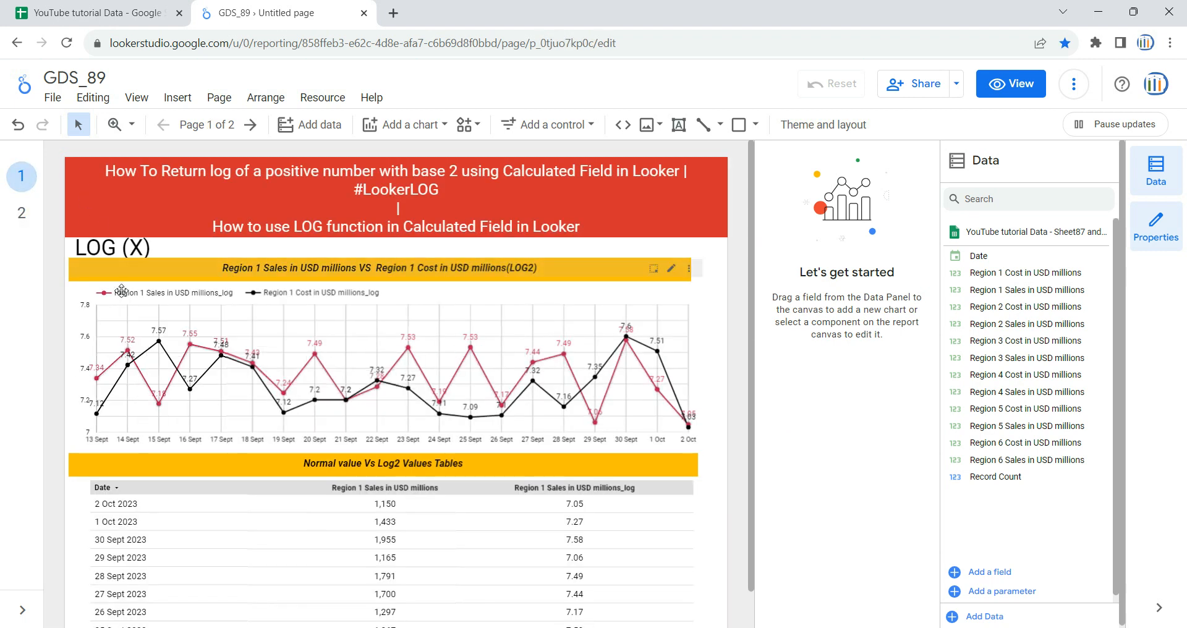
{"action": "left_click", "coordinate": [22, 212]}
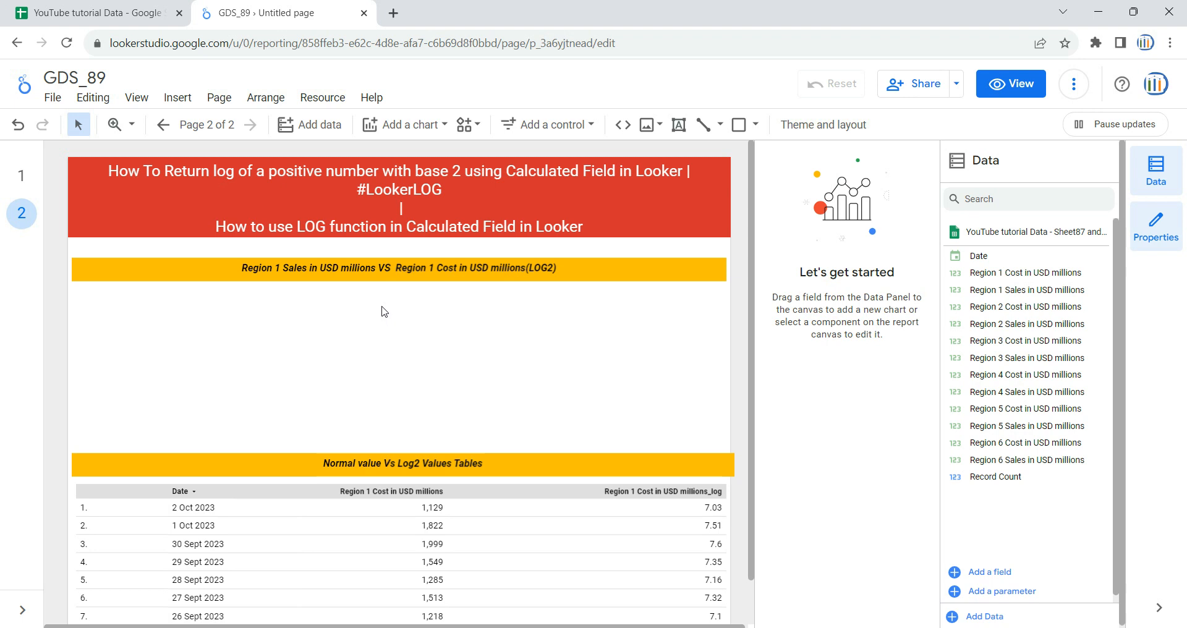
{"action": "left_click", "coordinate": [92, 12]}
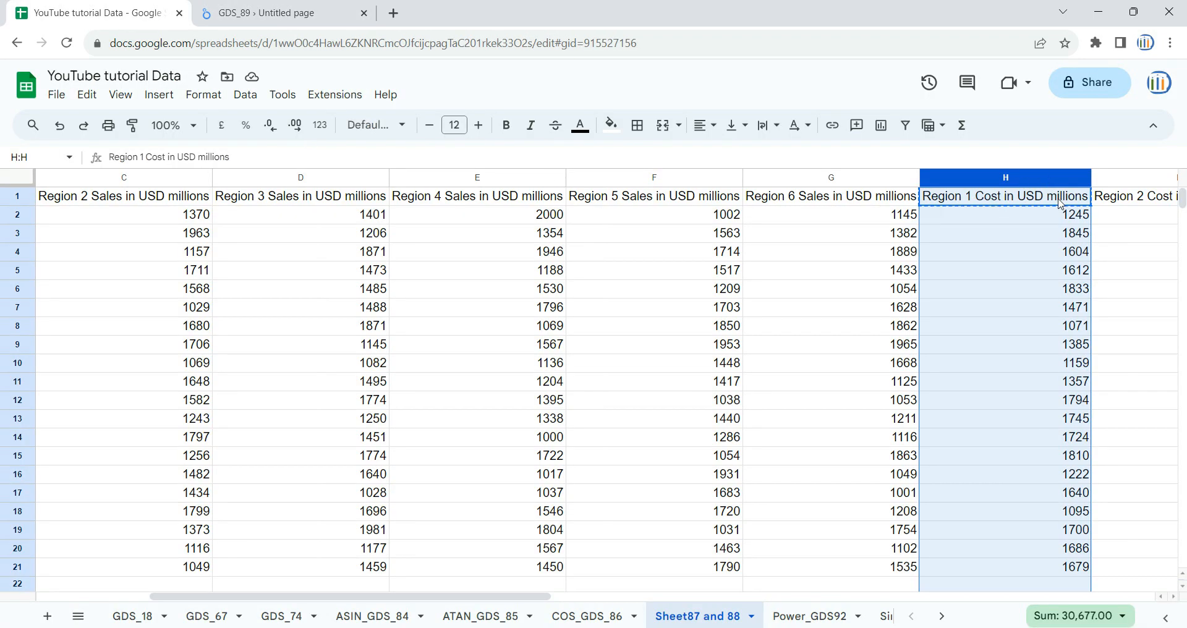
{"action": "left_click_drag", "start_coordinate": [431, 597], "coordinate": [318, 597]}
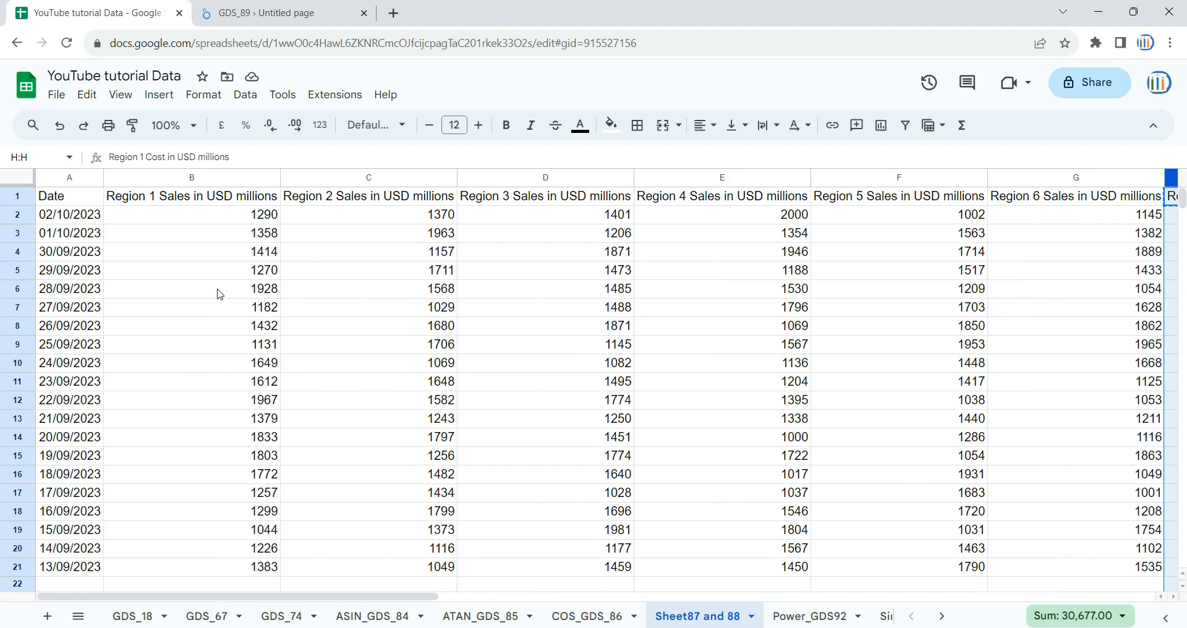
Step: Add a time series chart below the Region 1 Sales VS Region 1 Cost (LOG2) banner and widen it to nearly the banner's full width
{"action": "left_click", "coordinate": [219, 178]}
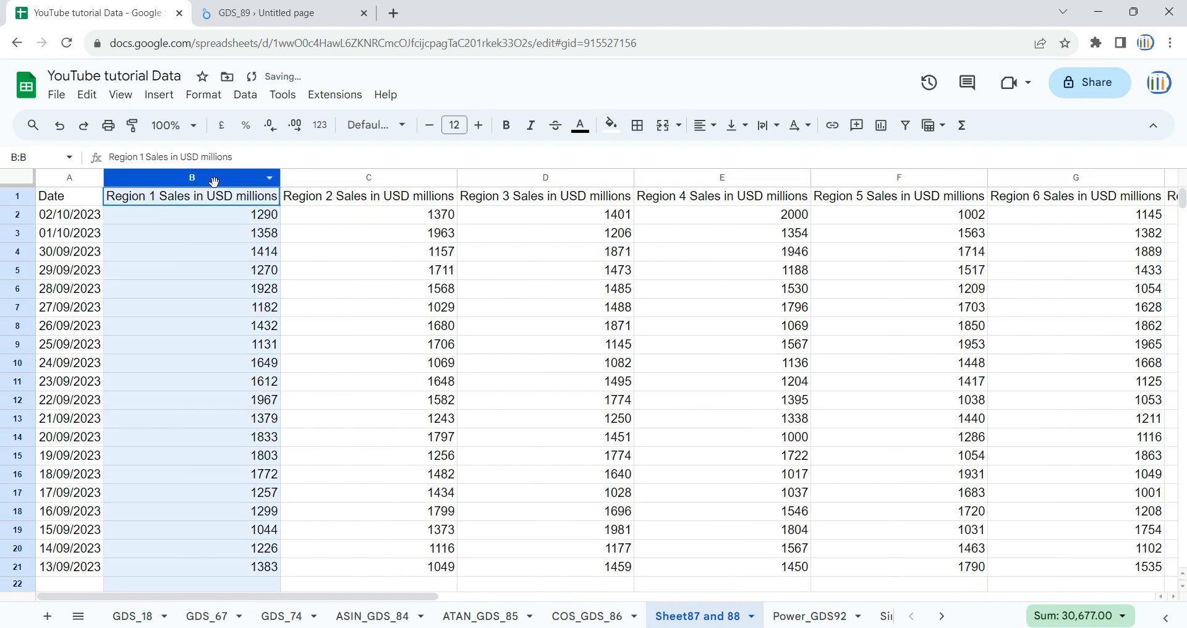
{"action": "key", "text": "ctrl+Tab"}
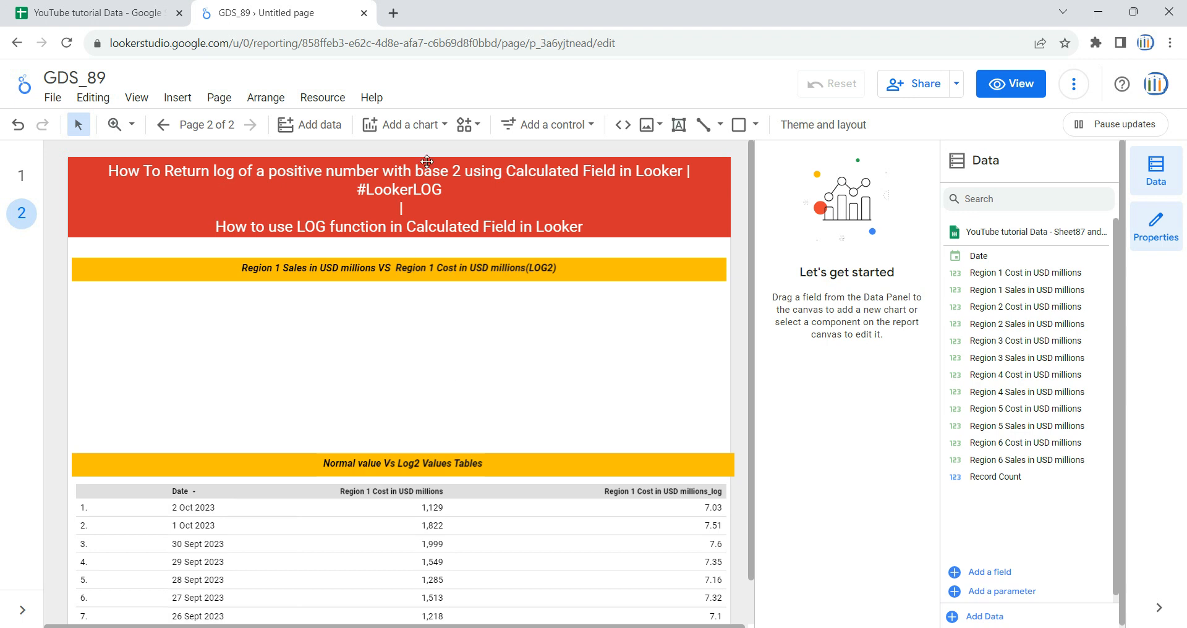
{"action": "left_click", "coordinate": [436, 128]}
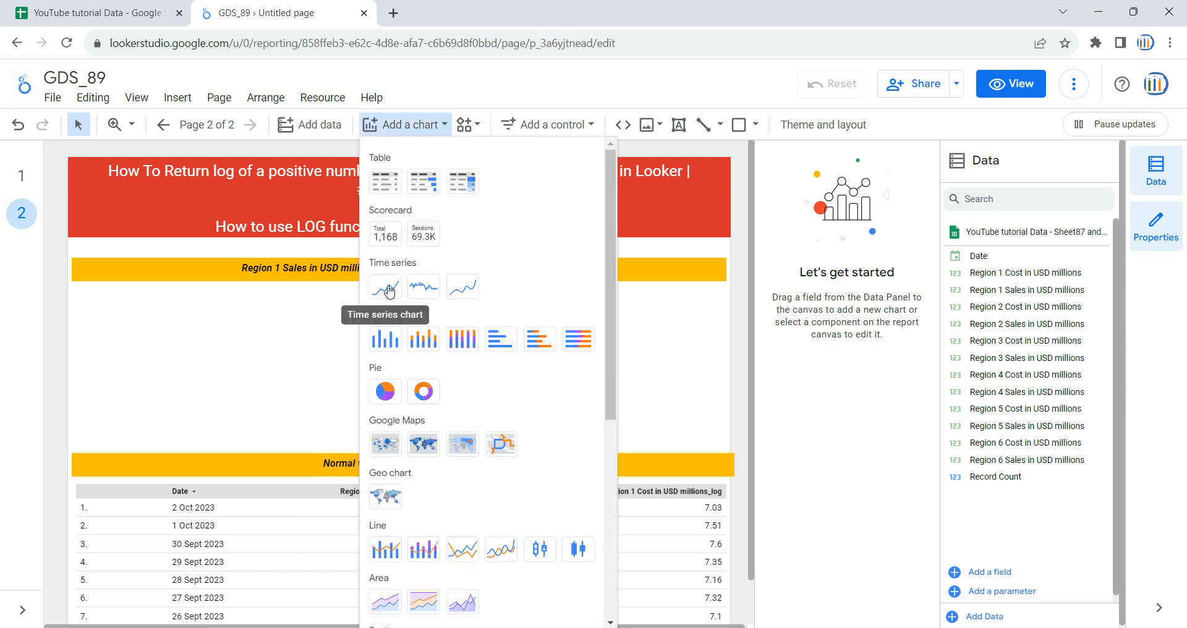
{"action": "left_click", "coordinate": [388, 291]}
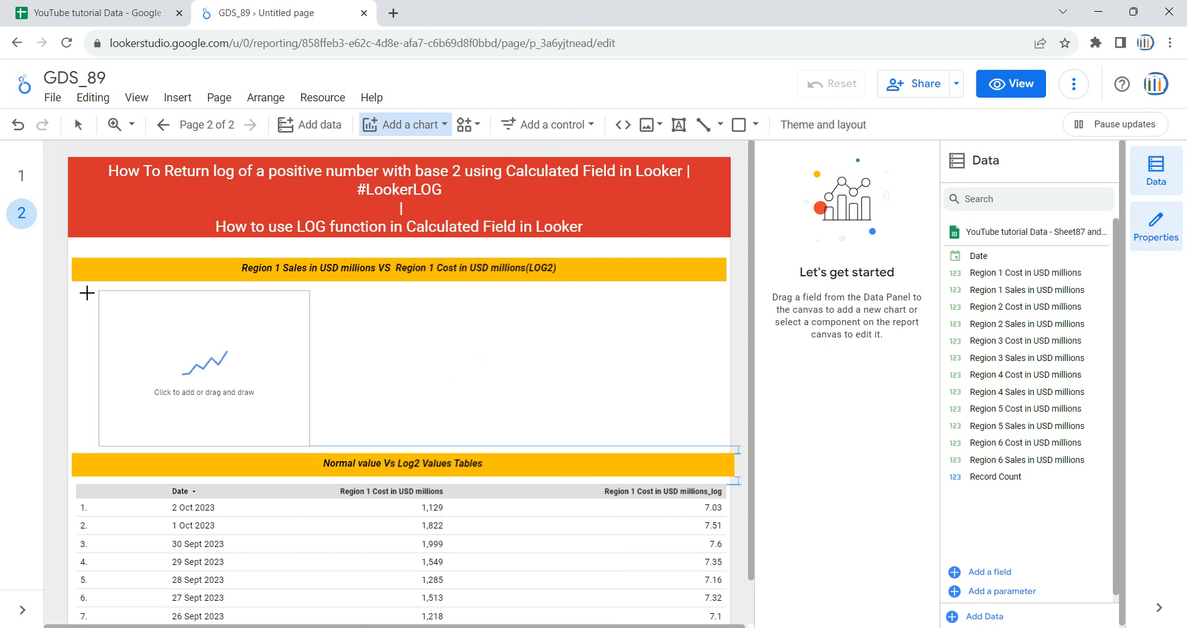
{"action": "left_click_drag", "start_coordinate": [72, 286], "coordinate": [293, 456]}
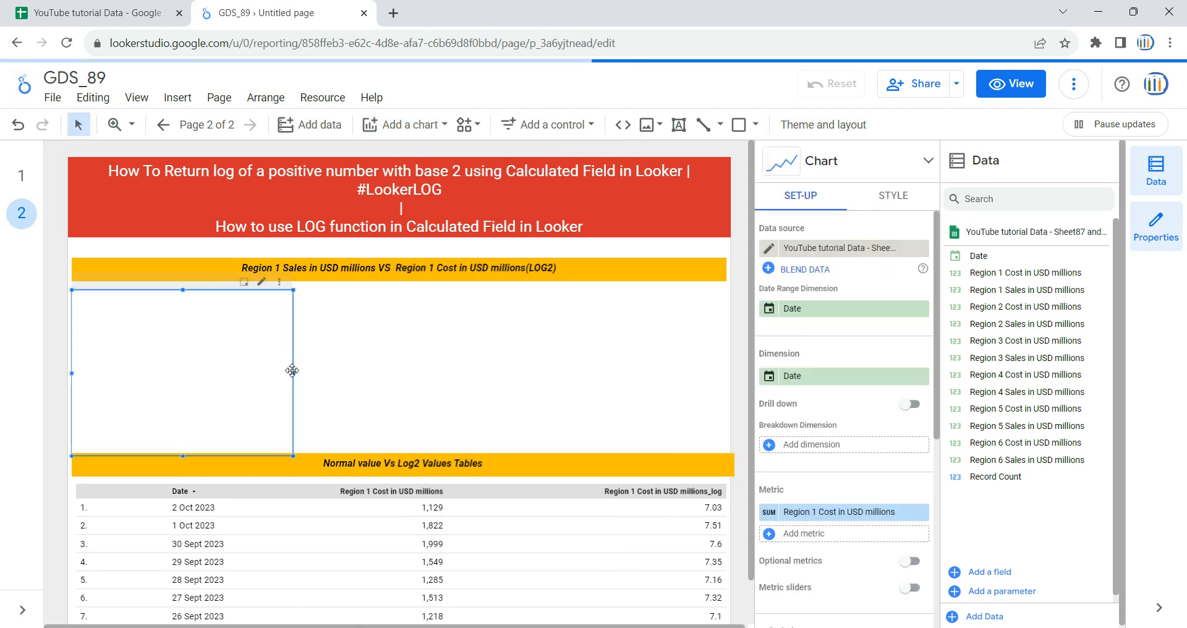
{"action": "left_click_drag", "start_coordinate": [293, 374], "coordinate": [722, 374]}
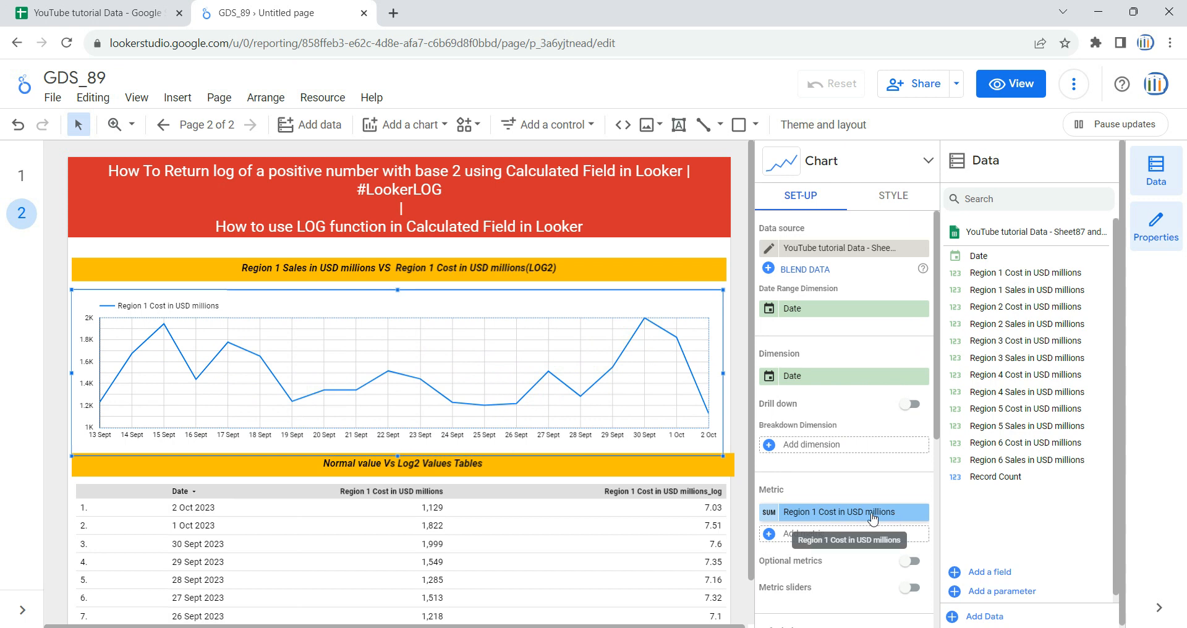
Step: Check the chart's available metric fields and locate the Region 1 Cost in USD millions column in the source spreadsheet
{"action": "left_click", "coordinate": [852, 517]}
{"action": "scroll", "coordinate": [853, 494], "scroll_direction": "down", "scroll_amount": 5}
{"action": "scroll", "coordinate": [856, 527], "scroll_direction": "up", "scroll_amount": 5}
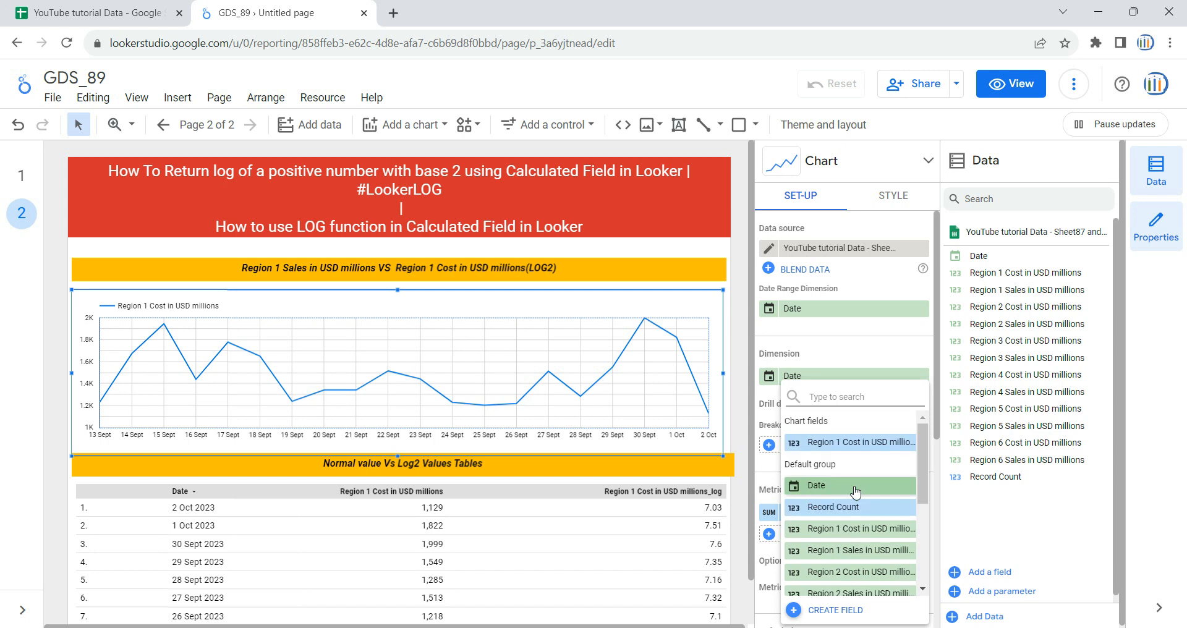
{"action": "left_click", "coordinate": [93, 12]}
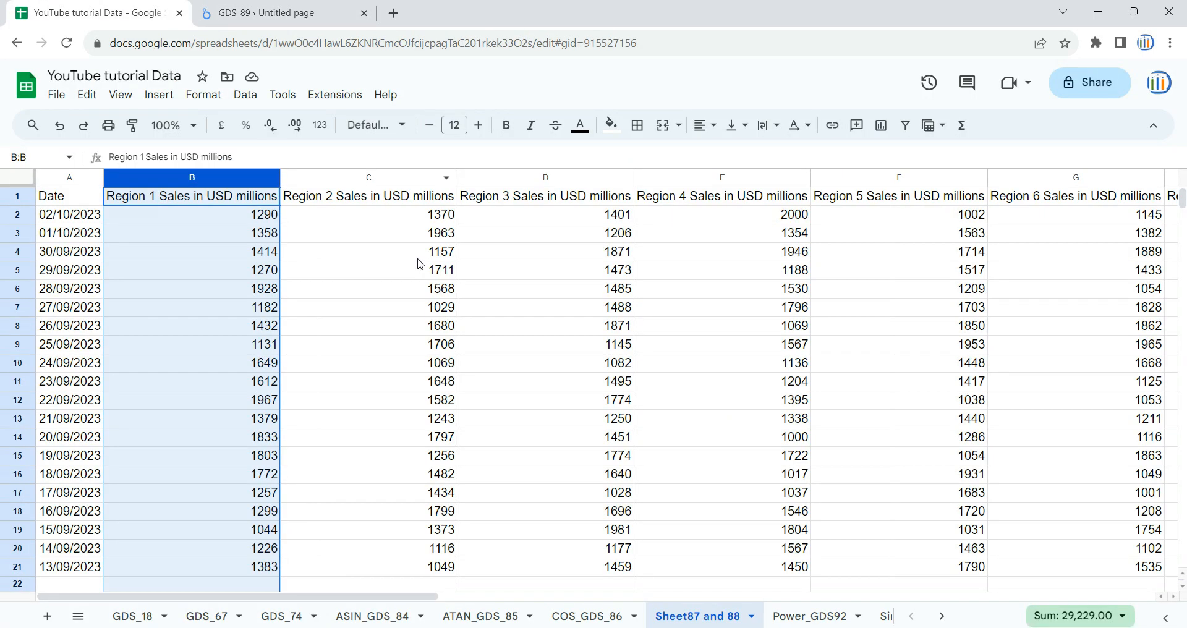
{"action": "left_click_drag", "start_coordinate": [369, 597], "coordinate": [662, 604]}
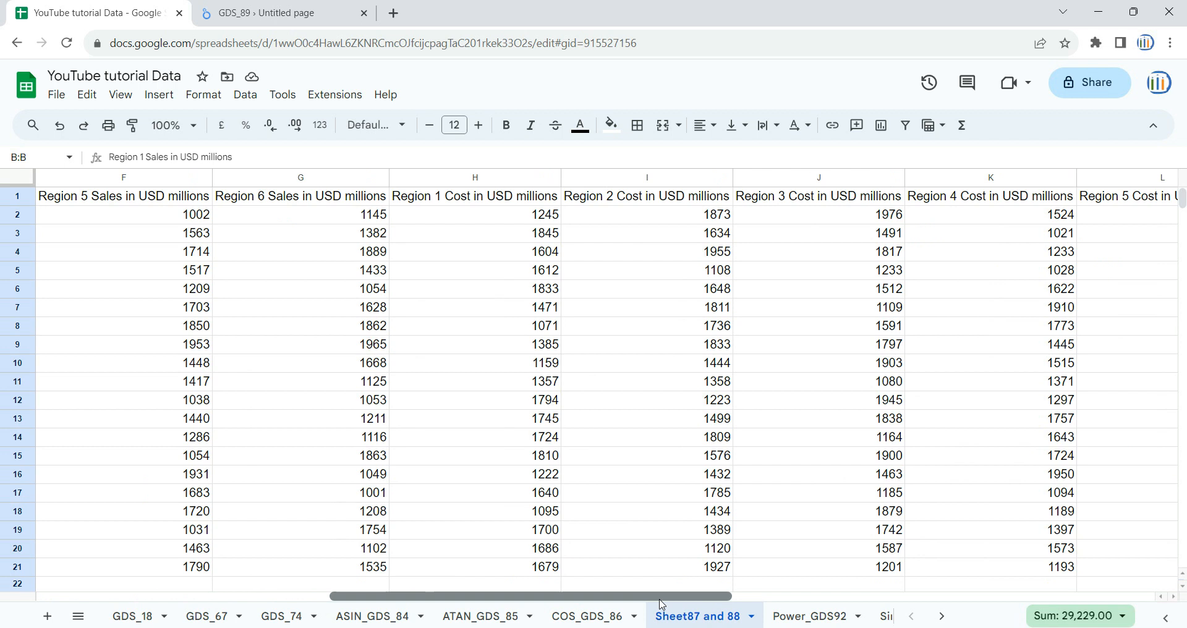
{"action": "left_click", "coordinate": [445, 177]}
{"action": "left_click", "coordinate": [278, 12]}
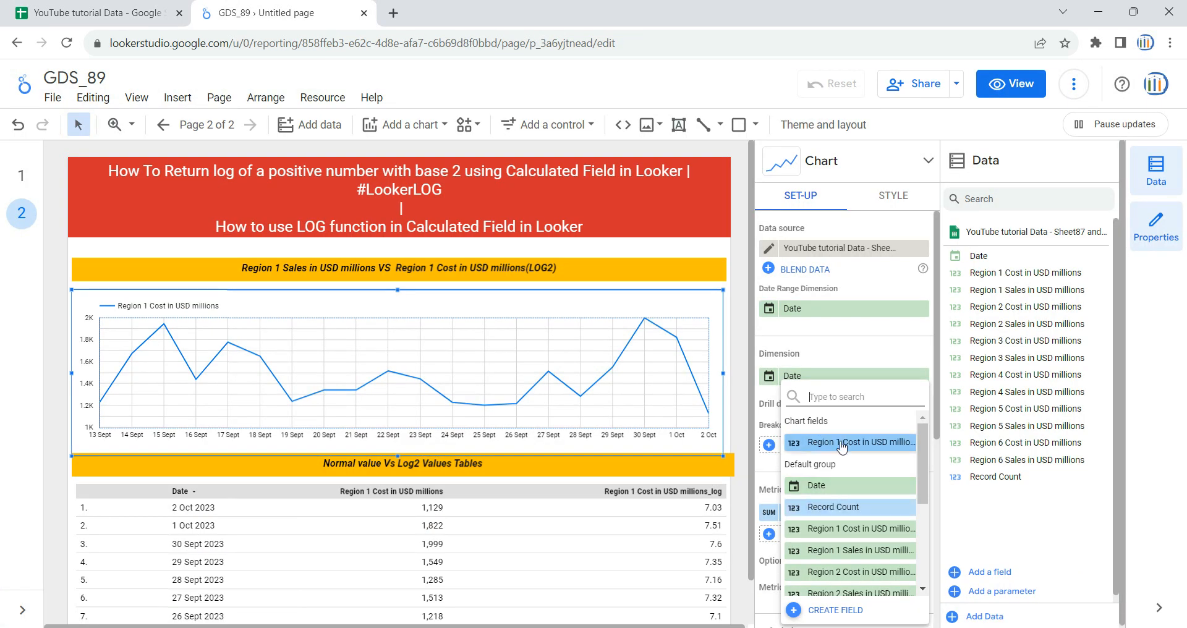
{"action": "left_click", "coordinate": [979, 495]}
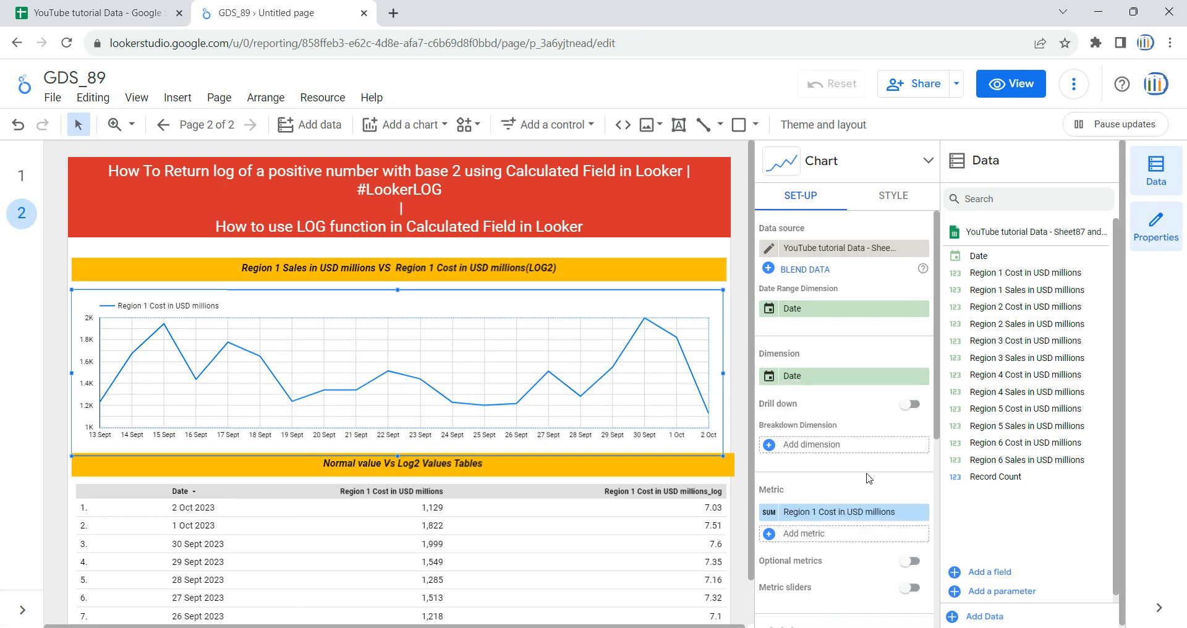
Step: Add Region 1 Sales in USD millions as a chart metric and remove the Region 1 Cost in USD millions metric
{"action": "left_click", "coordinate": [798, 541]}
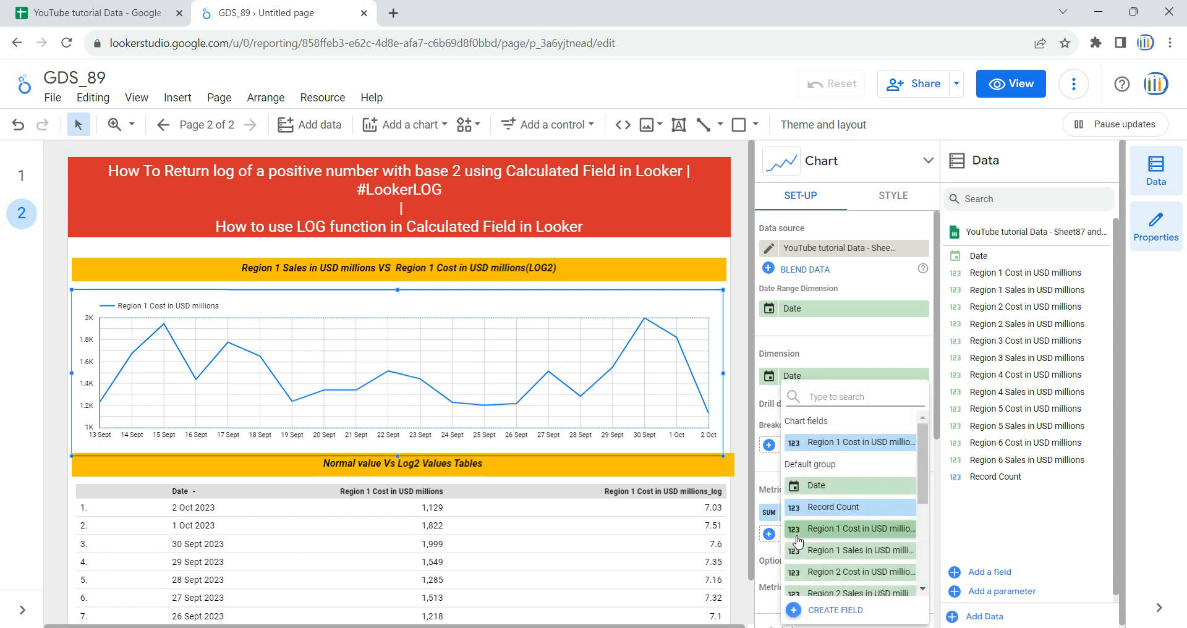
{"action": "left_click", "coordinate": [860, 551]}
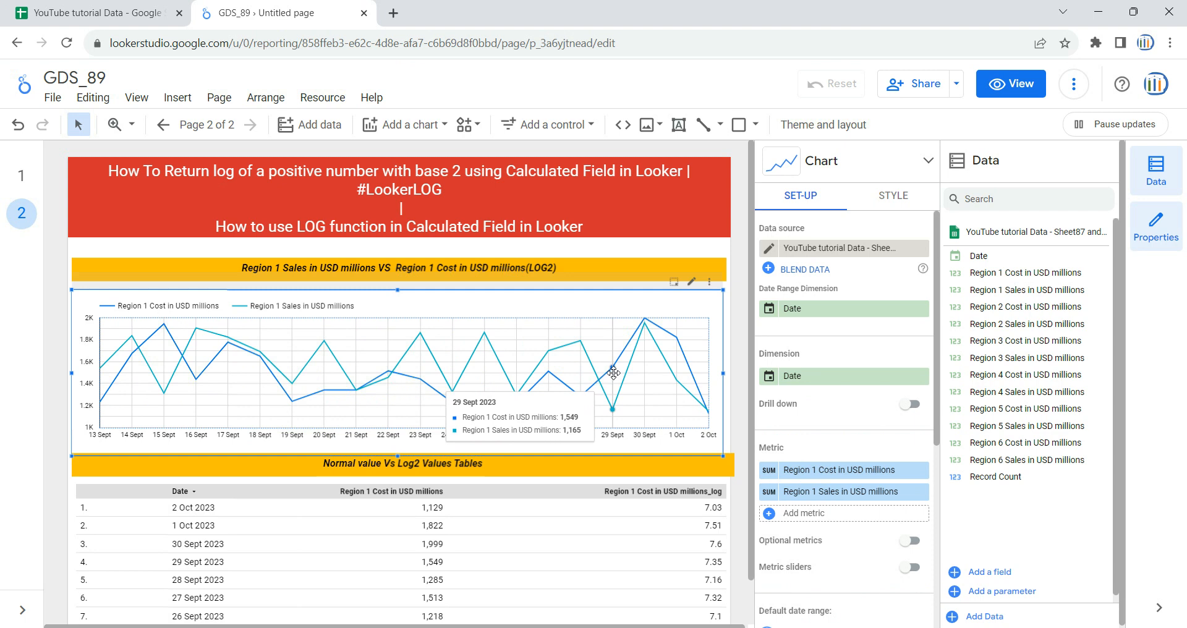
{"action": "left_click", "coordinate": [38, 10]}
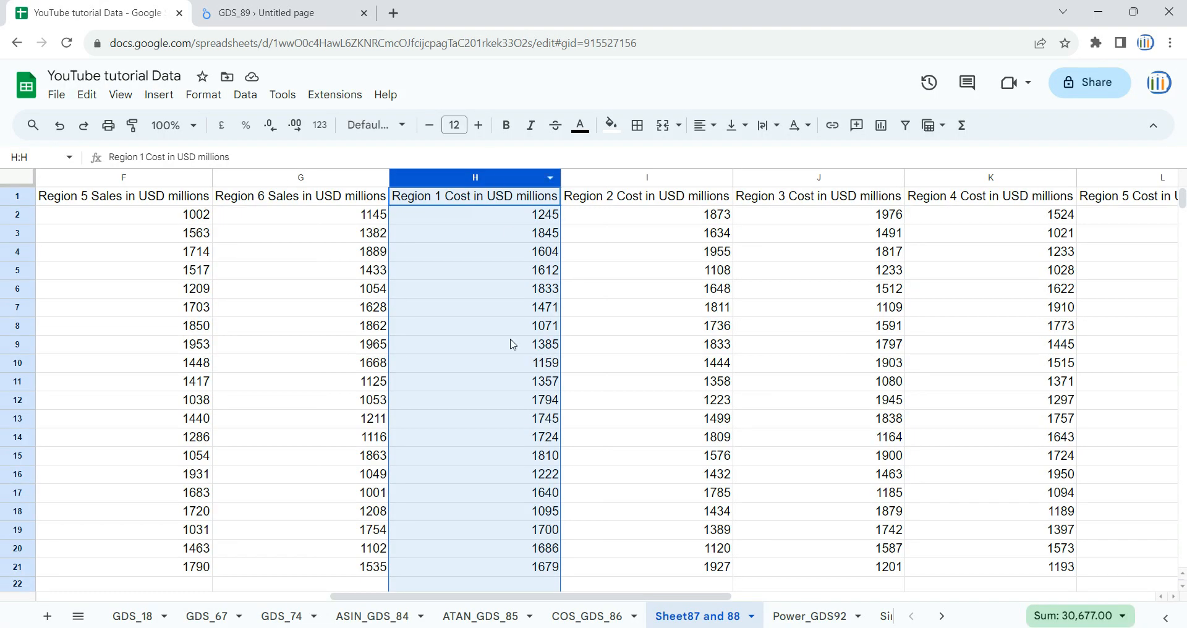
{"action": "left_click", "coordinate": [287, 13]}
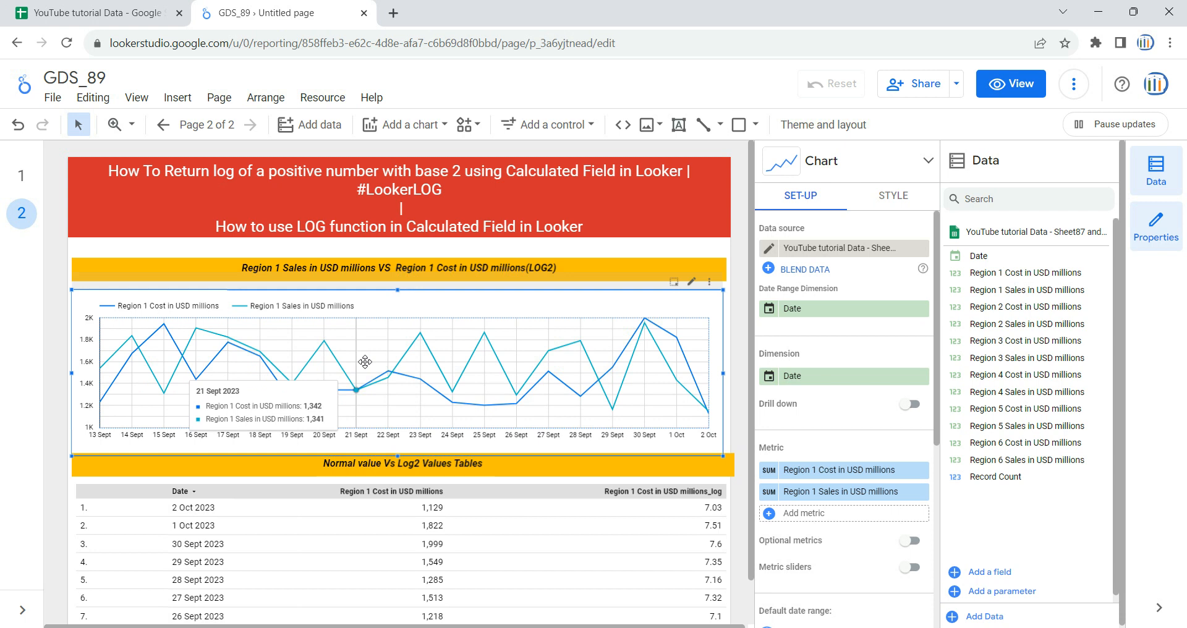
{"action": "left_click", "coordinate": [921, 470]}
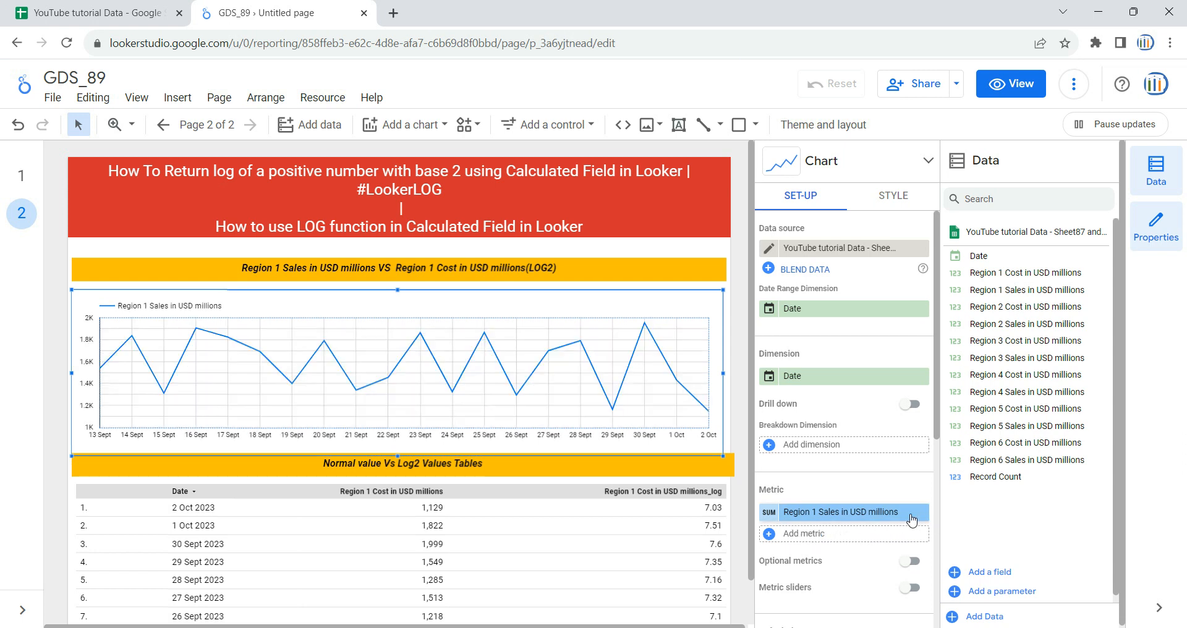
Step: Create a calculated metric for the chart named "Region 1 Cost in USD millions_log", copying the base name from the spreadsheet header
{"action": "left_click", "coordinate": [844, 541]}
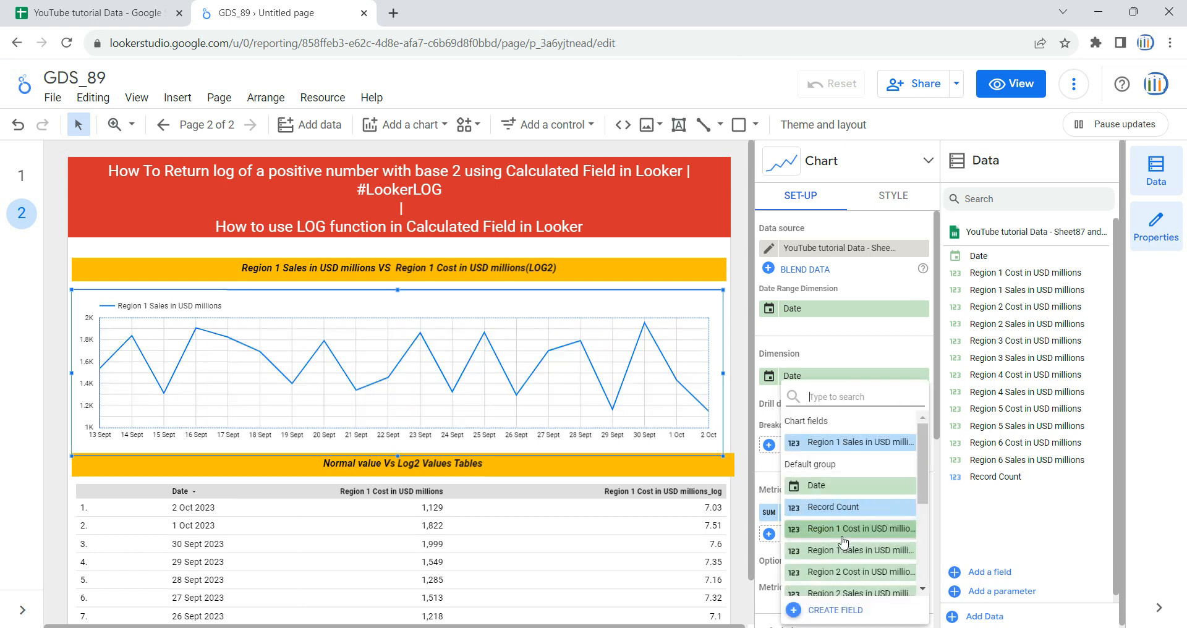
{"action": "left_click", "coordinate": [973, 540]}
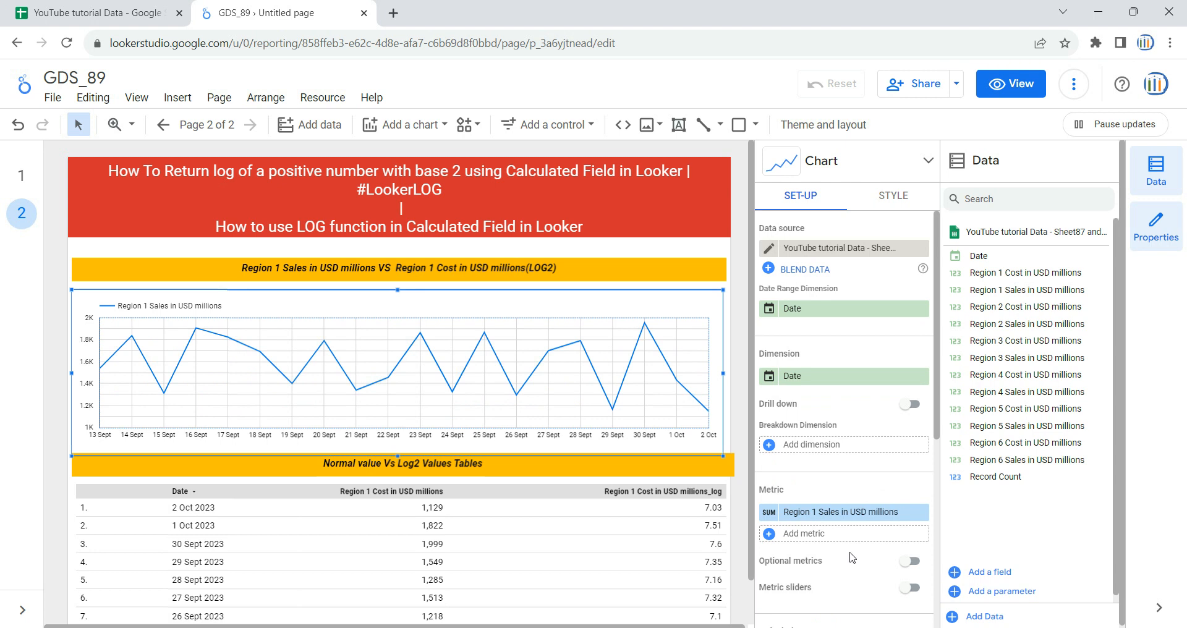
{"action": "left_click", "coordinate": [802, 539]}
{"action": "left_click", "coordinate": [828, 610]}
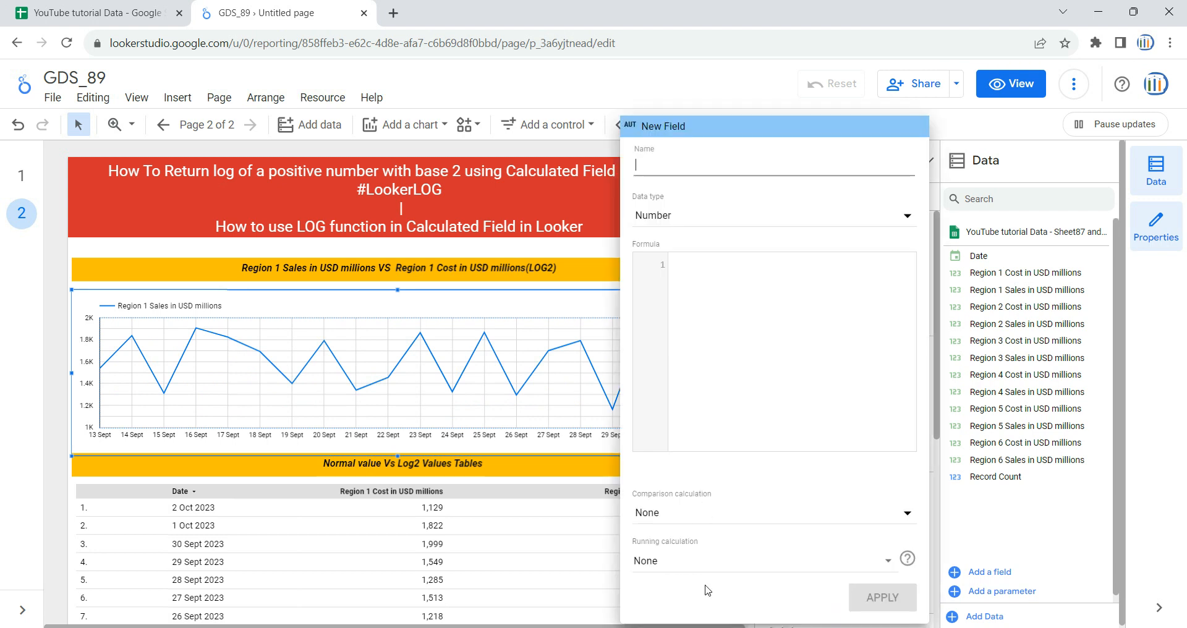
{"action": "left_click", "coordinate": [91, 7]}
{"action": "left_click", "coordinate": [538, 199]}
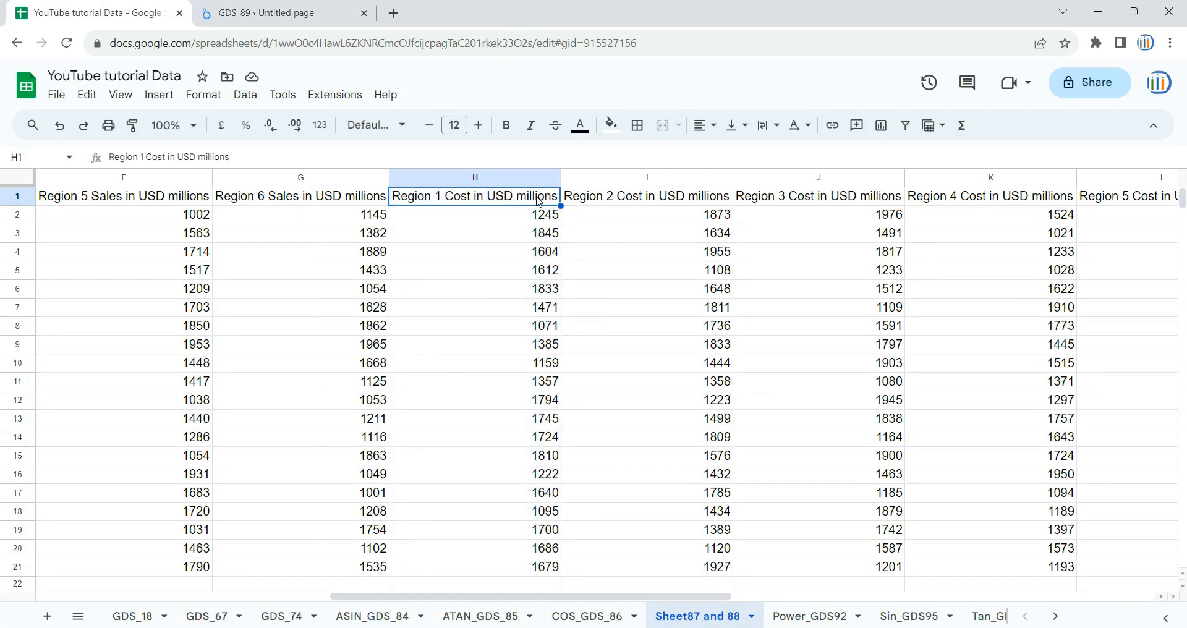
{"action": "left_click", "coordinate": [260, 12]}
{"action": "left_click", "coordinate": [691, 163]}
{"action": "type", "text": "Region 1 Cost in USD millions"}
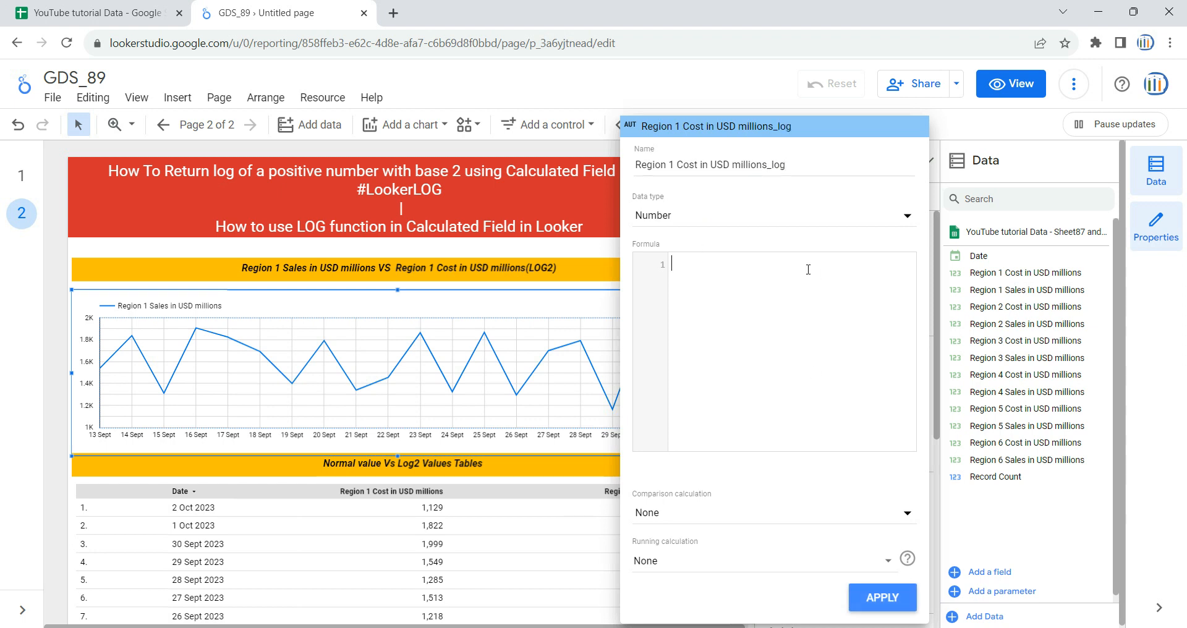
Step: Set the field's formula to LOG(Region 1 Cost in USD millions), apply it, and remove the chart's Region 1 Sales in USD millions metric
{"action": "type", "text": "log"}
{"action": "key", "text": "Return"}
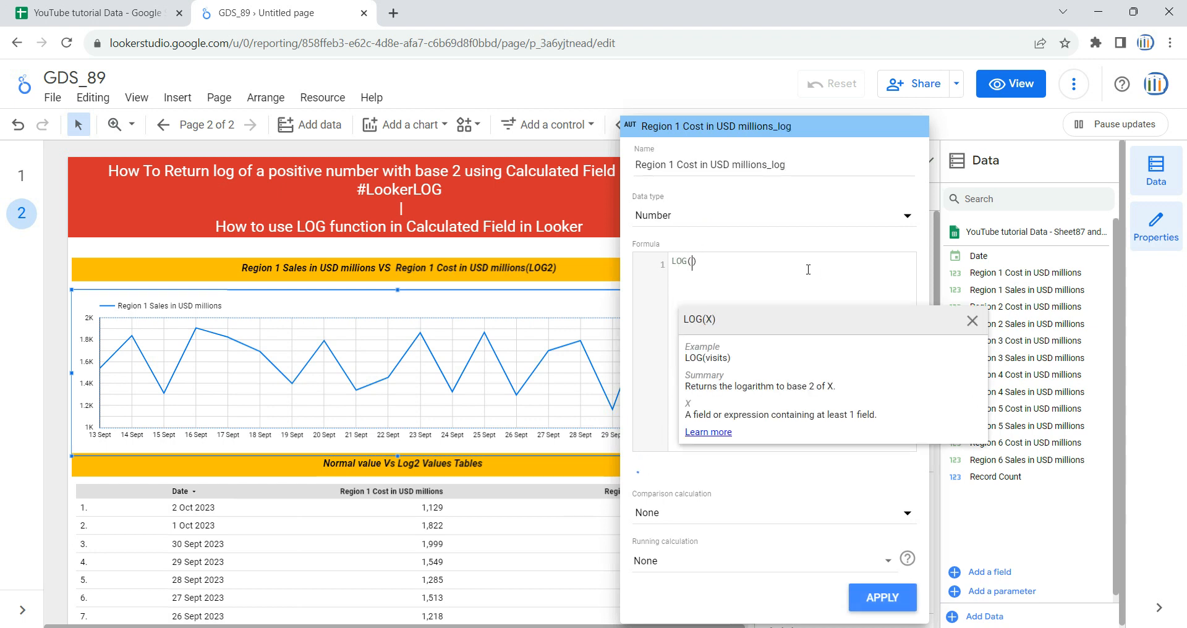
{"action": "type", "text": "Region 1 Cost in USD millions"}
{"action": "left_click", "coordinate": [855, 260]}
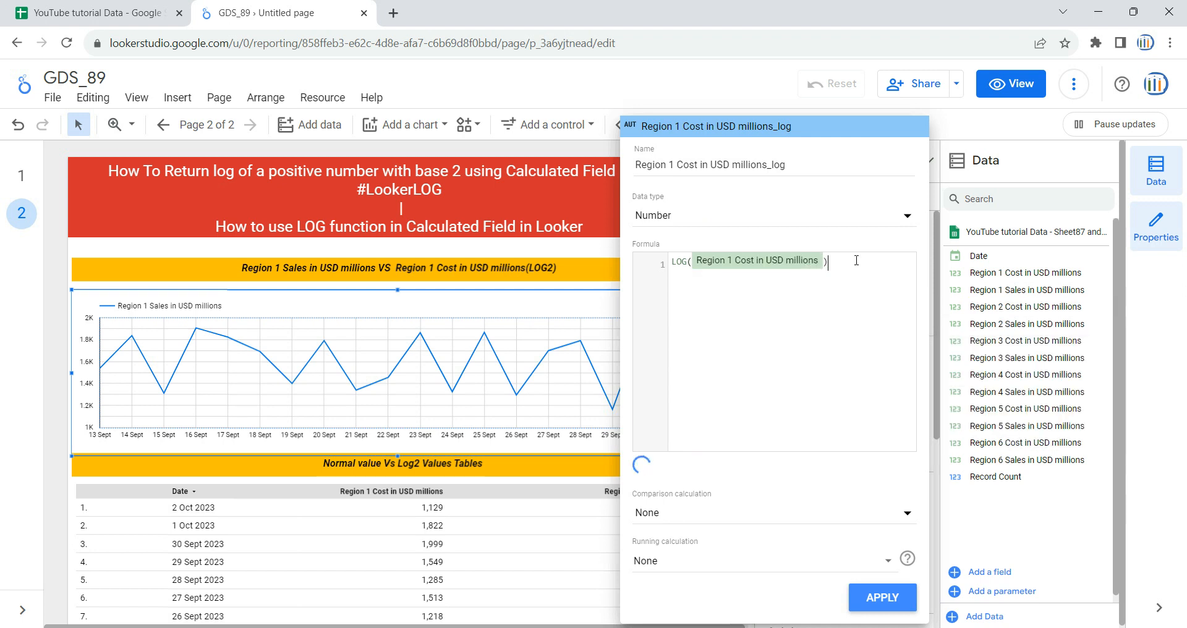
{"action": "left_click", "coordinate": [901, 598]}
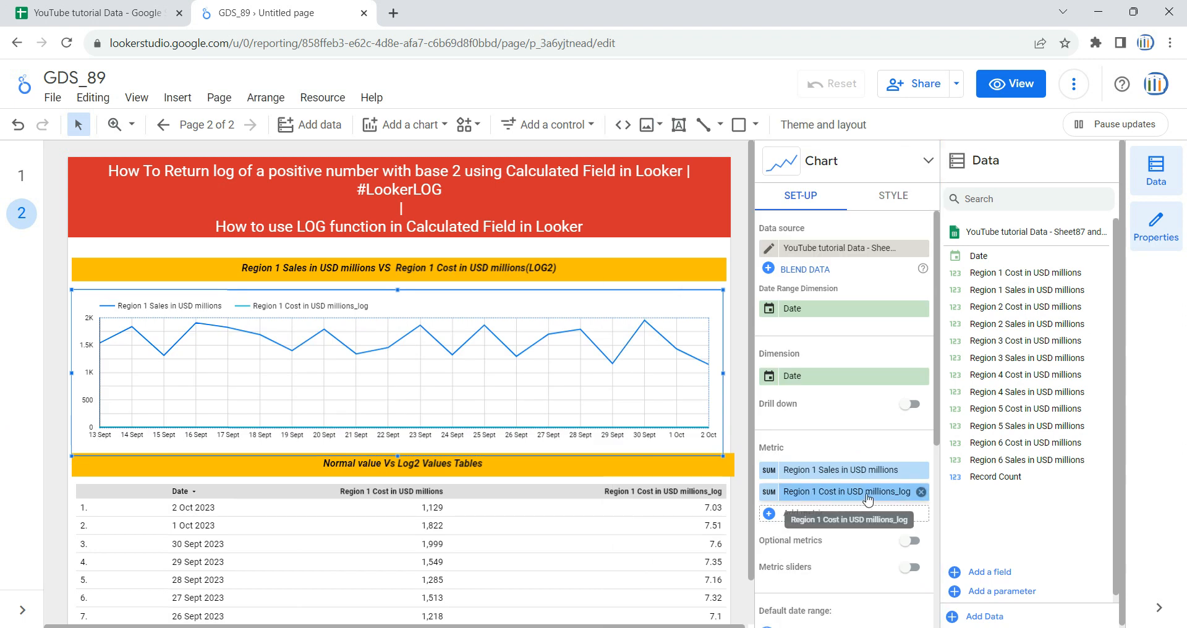
{"action": "left_click", "coordinate": [921, 471]}
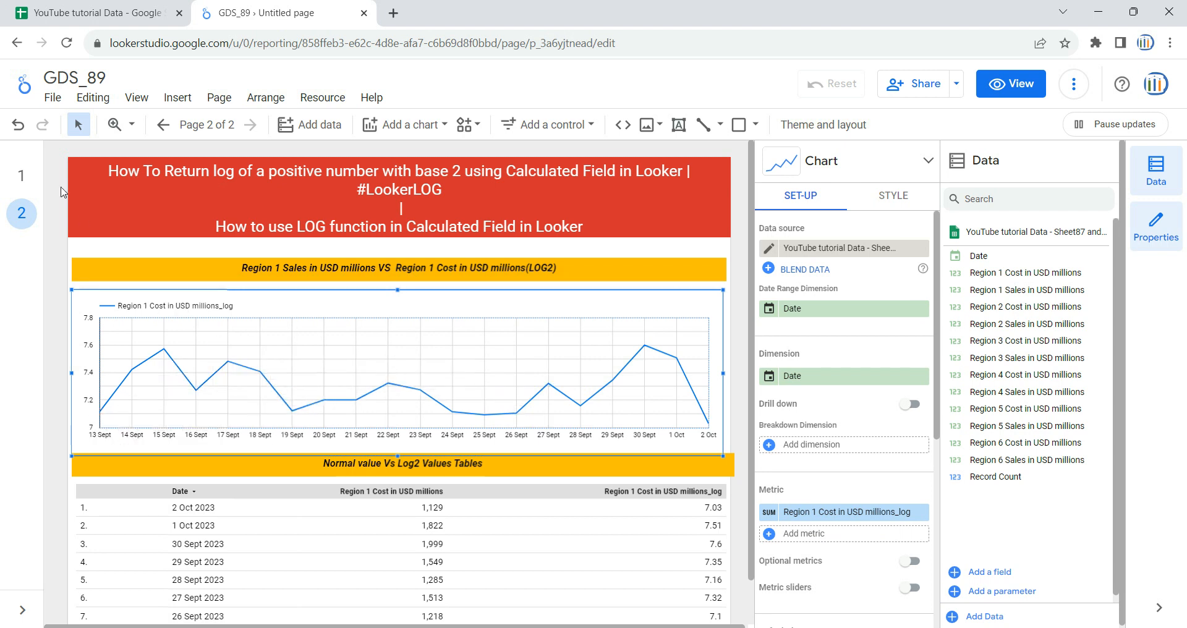
Step: Compare the new chart with the sales and cost log chart on page 1 and return to page 2
{"action": "left_click", "coordinate": [21, 176]}
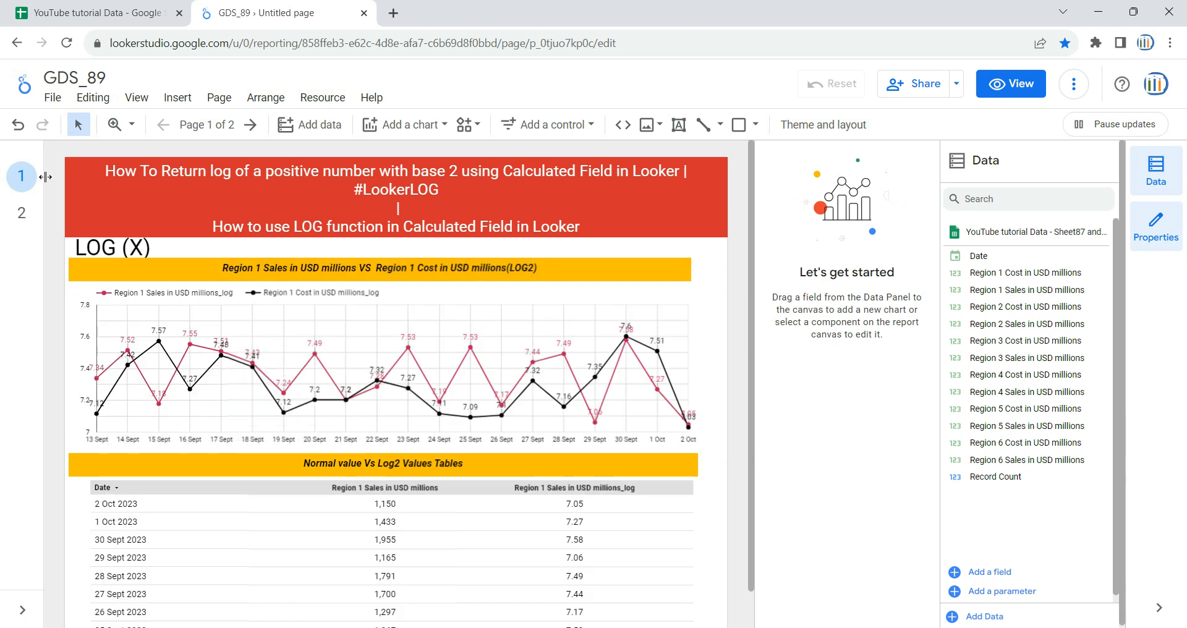
{"action": "left_click", "coordinate": [22, 212]}
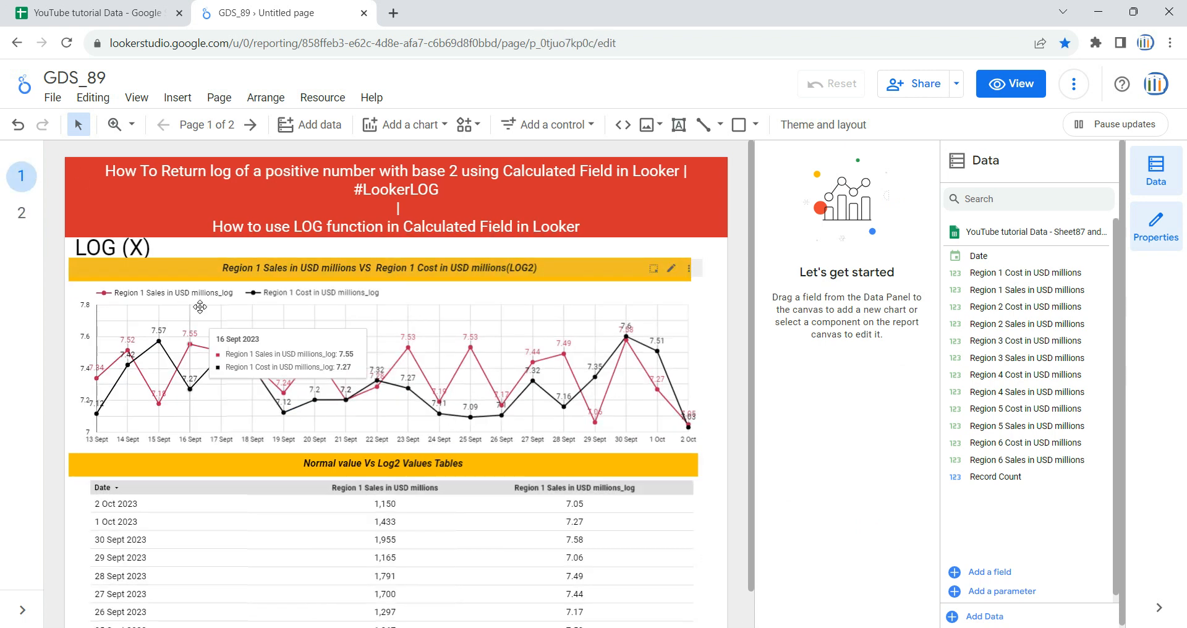
{"action": "left_click", "coordinate": [23, 216]}
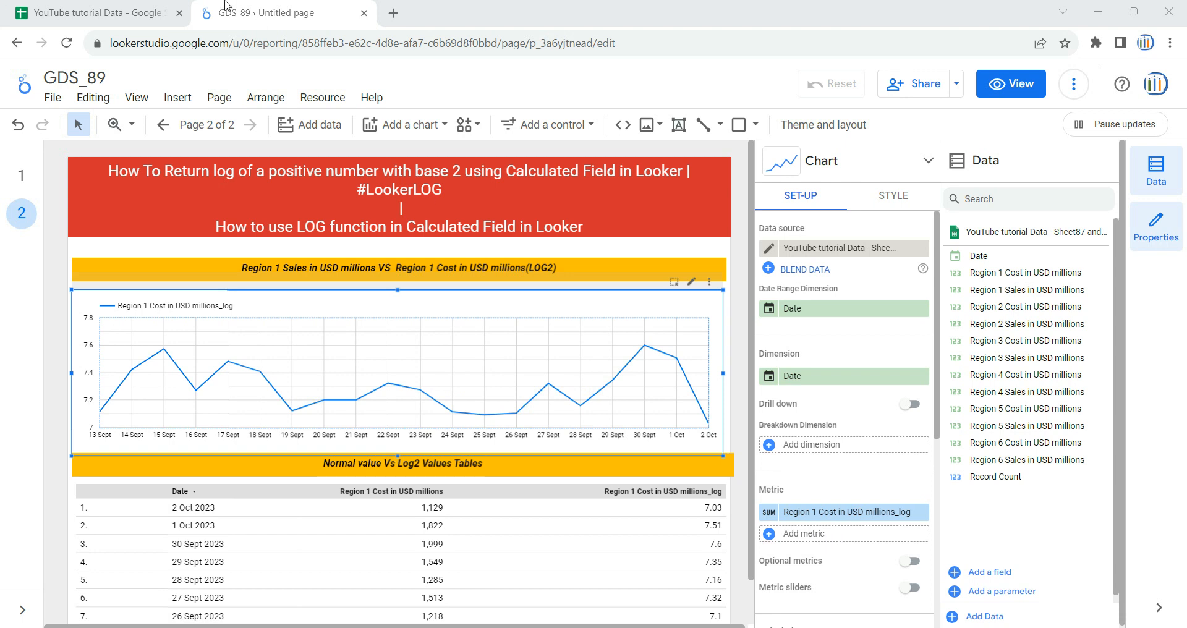
Step: Create another calculated chart metric named "Region 1 Sales in USD millions_log", copying the base name from the spreadsheet header
{"action": "left_click", "coordinate": [122, 9]}
{"action": "left_click_drag", "start_coordinate": [625, 596], "coordinate": [332, 595]}
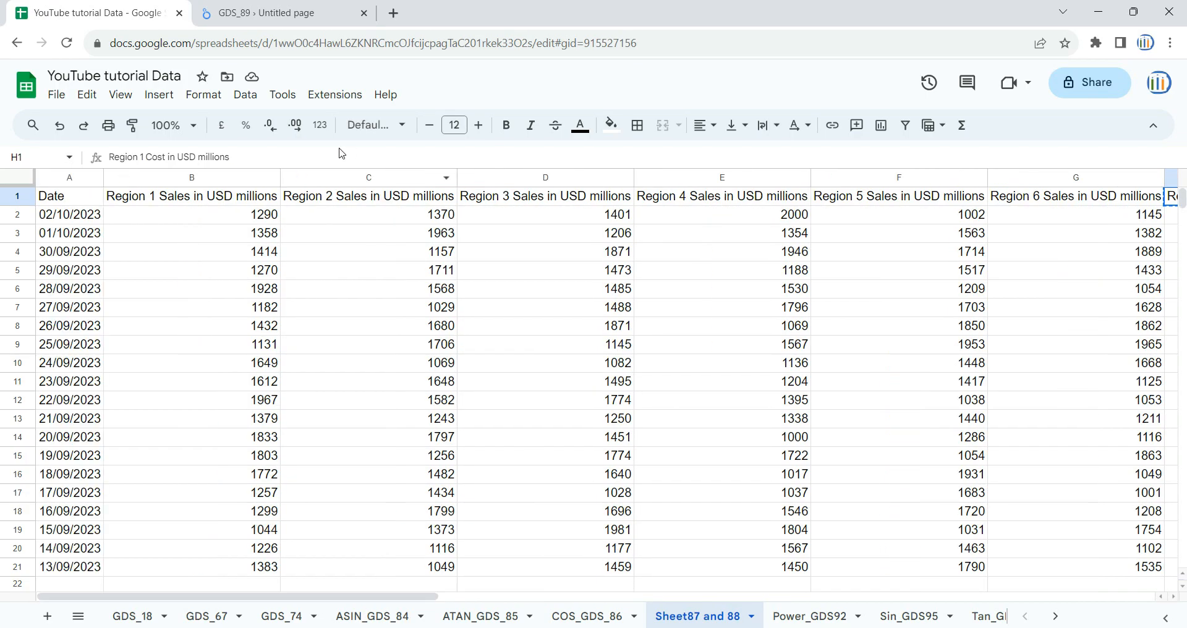
{"action": "left_click", "coordinate": [241, 182]}
{"action": "left_click", "coordinate": [322, 12]}
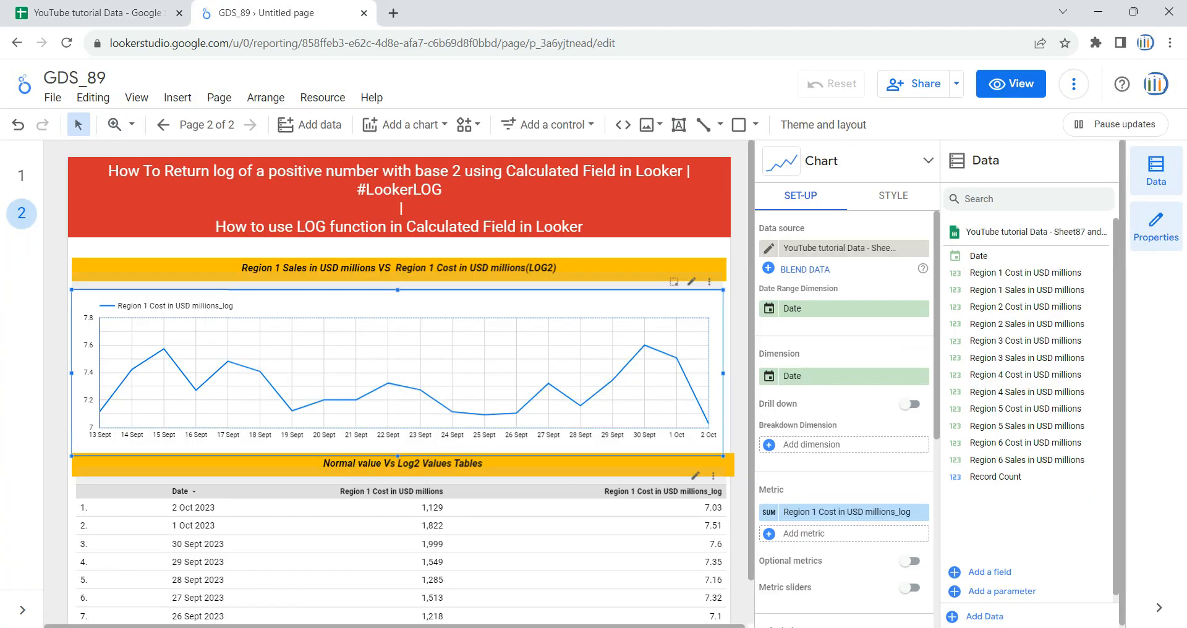
{"action": "left_click", "coordinate": [817, 535]}
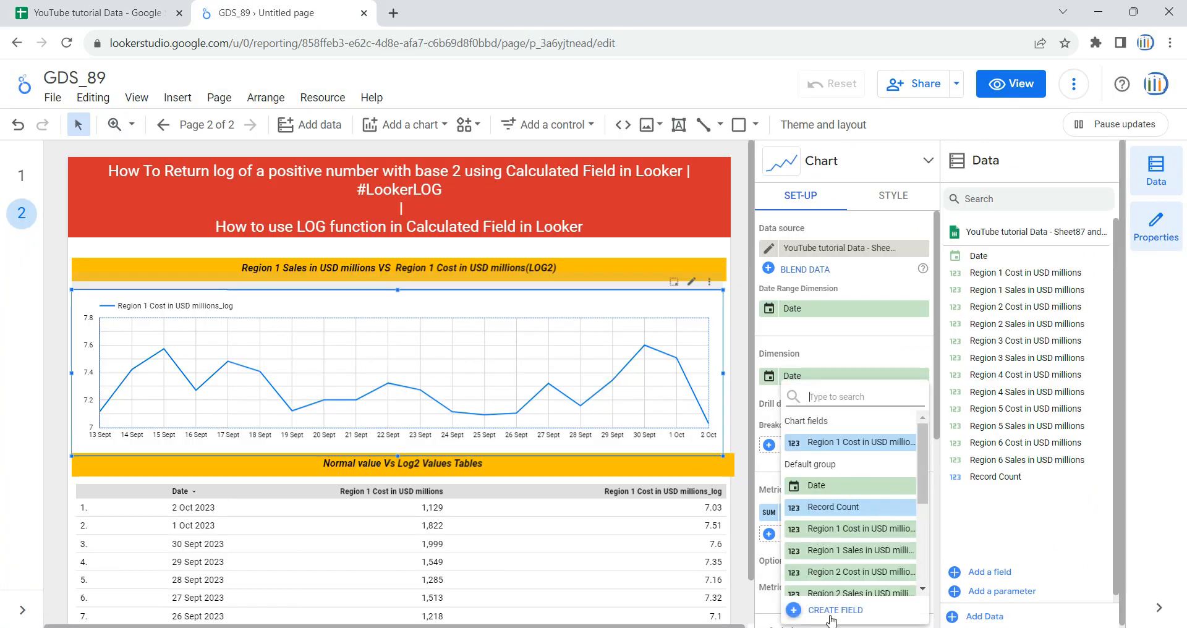
{"action": "left_click", "coordinate": [836, 610]}
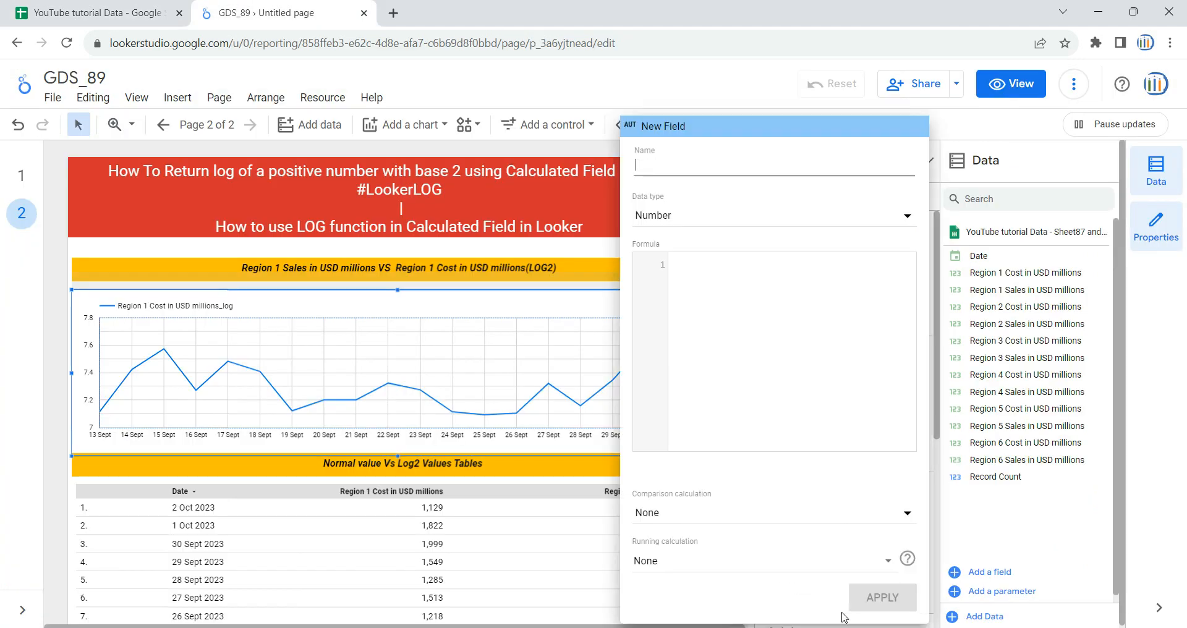
{"action": "left_click", "coordinate": [116, 5]}
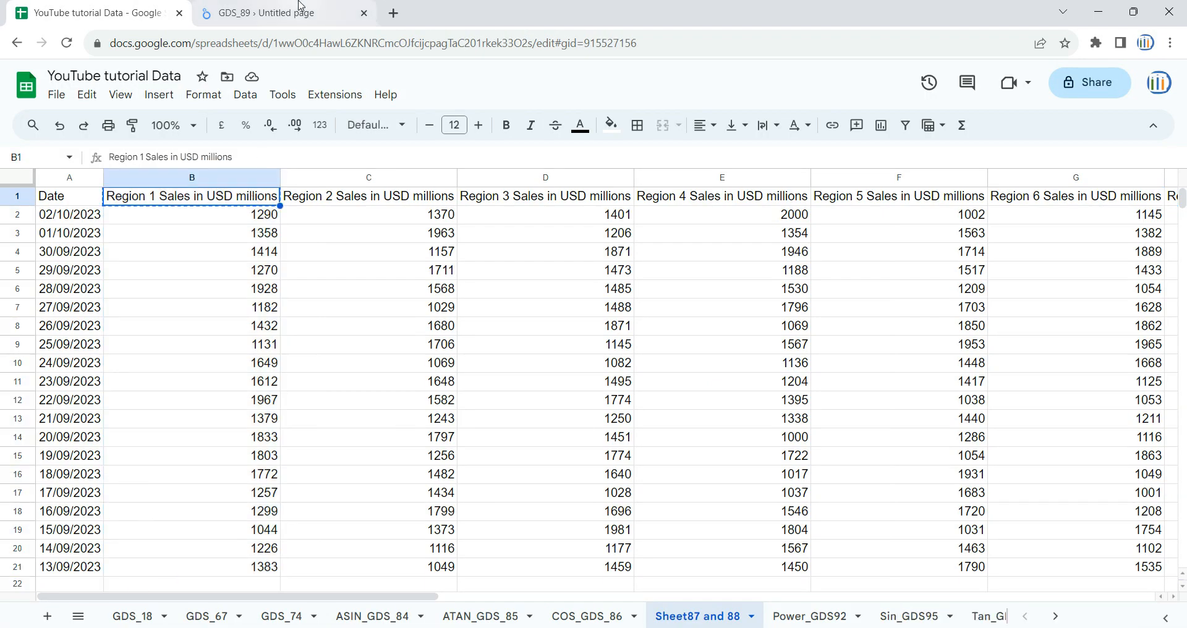
{"action": "left_click", "coordinate": [301, 8]}
{"action": "type", "text": "Region 1 Sales in USD millions"}
{"action": "type", "text": "_log"}
Step: Set the new metric's formula to LOG(Region 1 Sales in USD millions) and apply it to the chart
{"action": "left_click", "coordinate": [762, 278]}
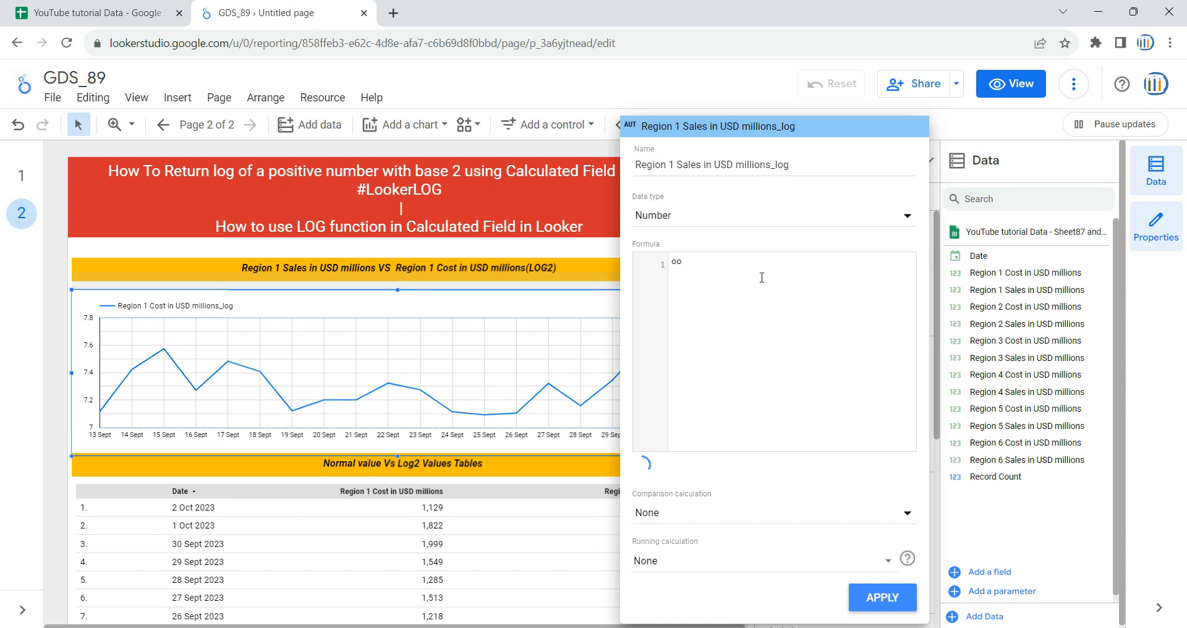
{"action": "type", "text": "log"}
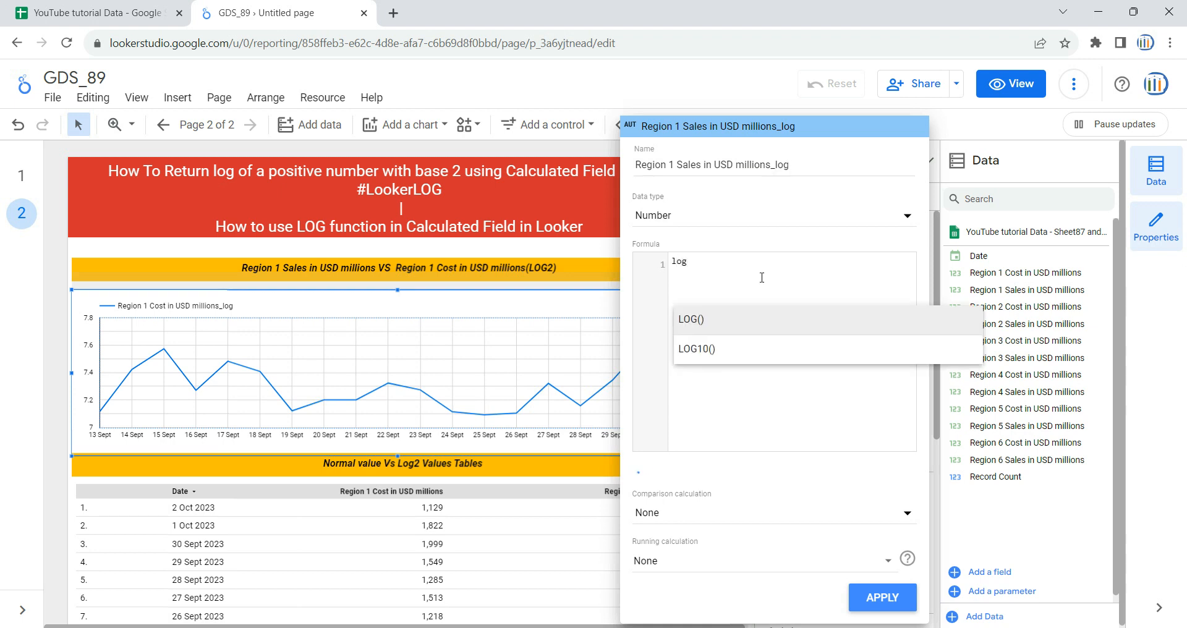
{"action": "key", "text": "Return"}
{"action": "type", "text": "Region 1 Sales in USD millions"}
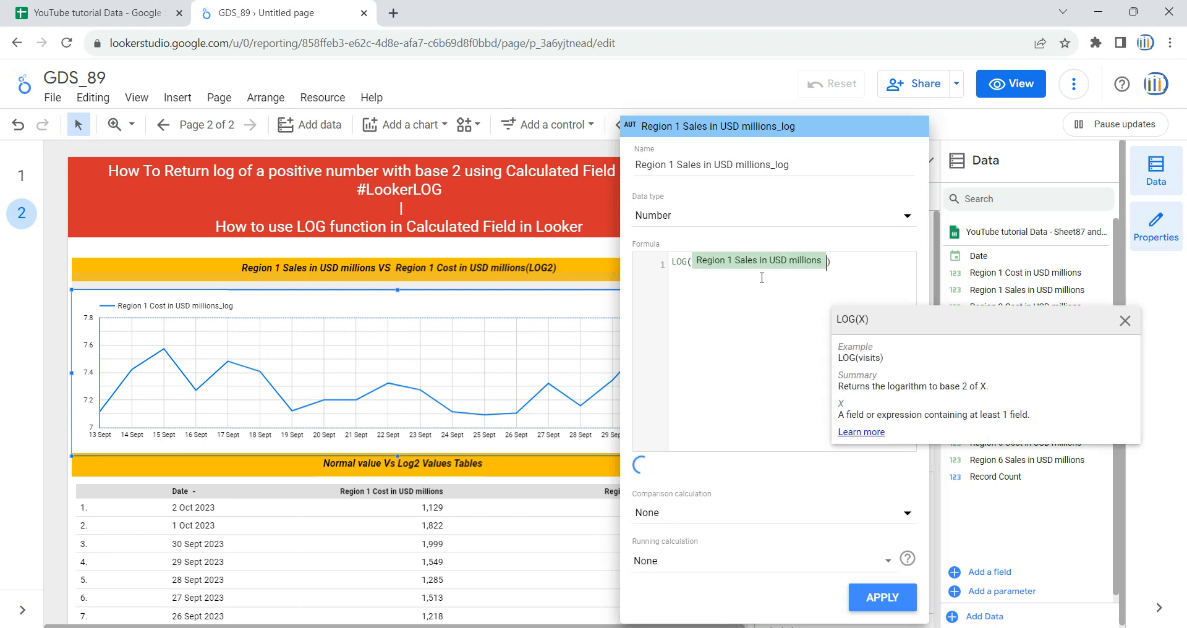
{"action": "left_click", "coordinate": [853, 257]}
{"action": "left_click", "coordinate": [882, 599]}
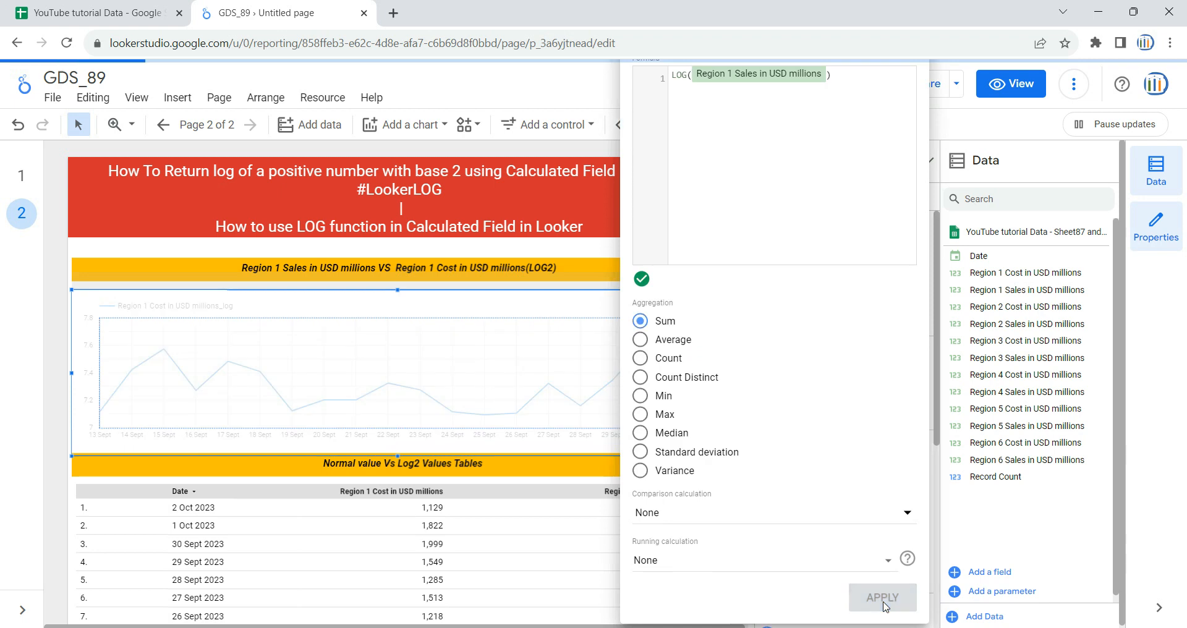
{"action": "left_click", "coordinate": [48, 379]}
Step: Examine the chart's daily sales and cost log values and check the Region 1 Sales source column in the spreadsheet
{"action": "mouse_move", "coordinate": [105, 385]}
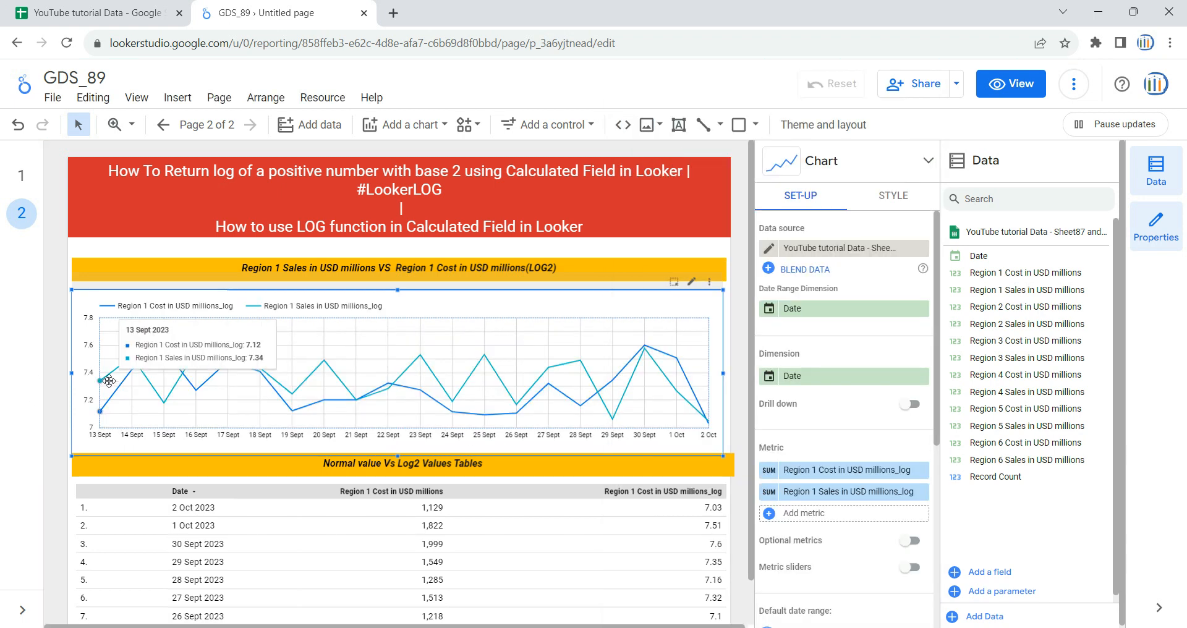
{"action": "left_click", "coordinate": [93, 13]}
{"action": "left_click", "coordinate": [202, 184]}
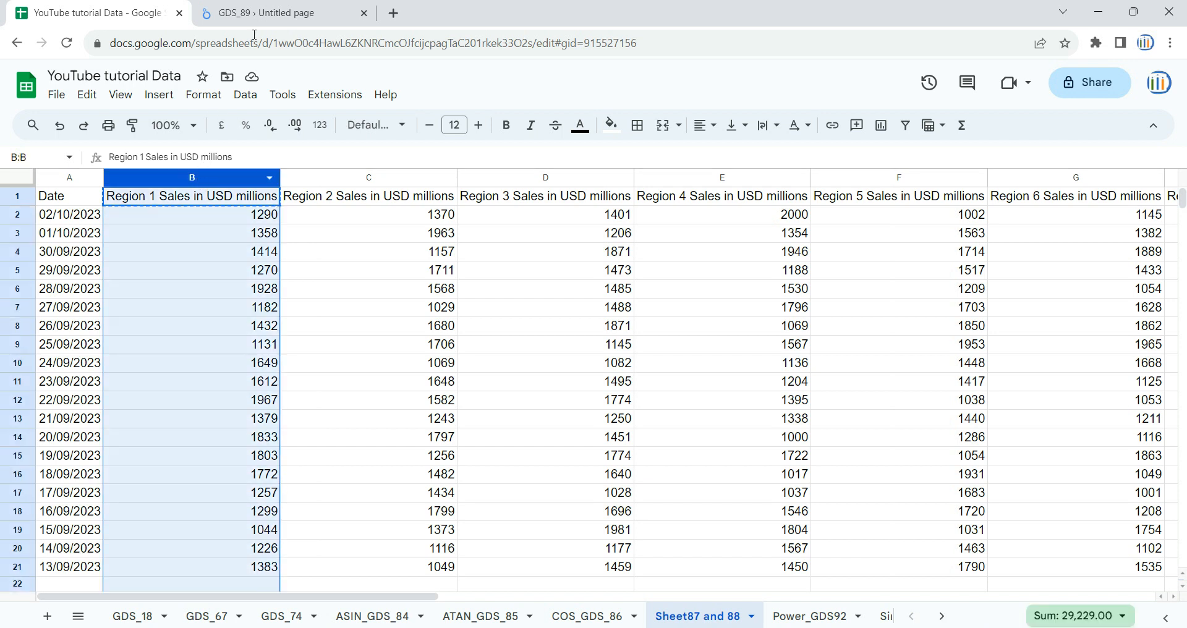
{"action": "left_click", "coordinate": [269, 13]}
{"action": "mouse_move", "coordinate": [207, 371]}
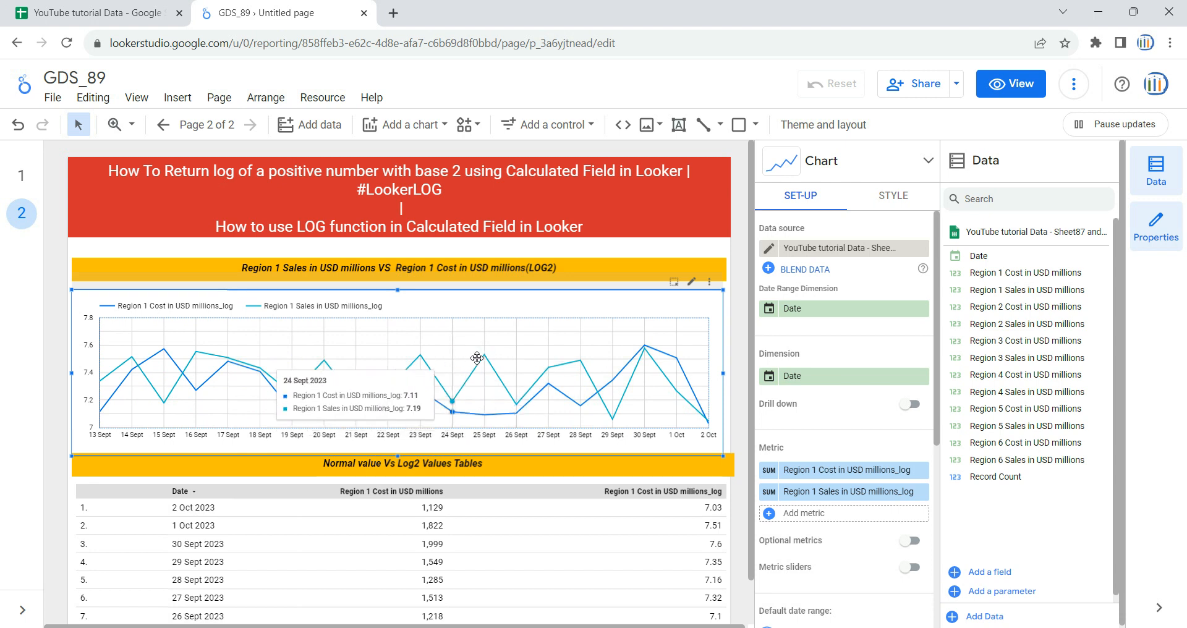
{"action": "mouse_move", "coordinate": [552, 365]}
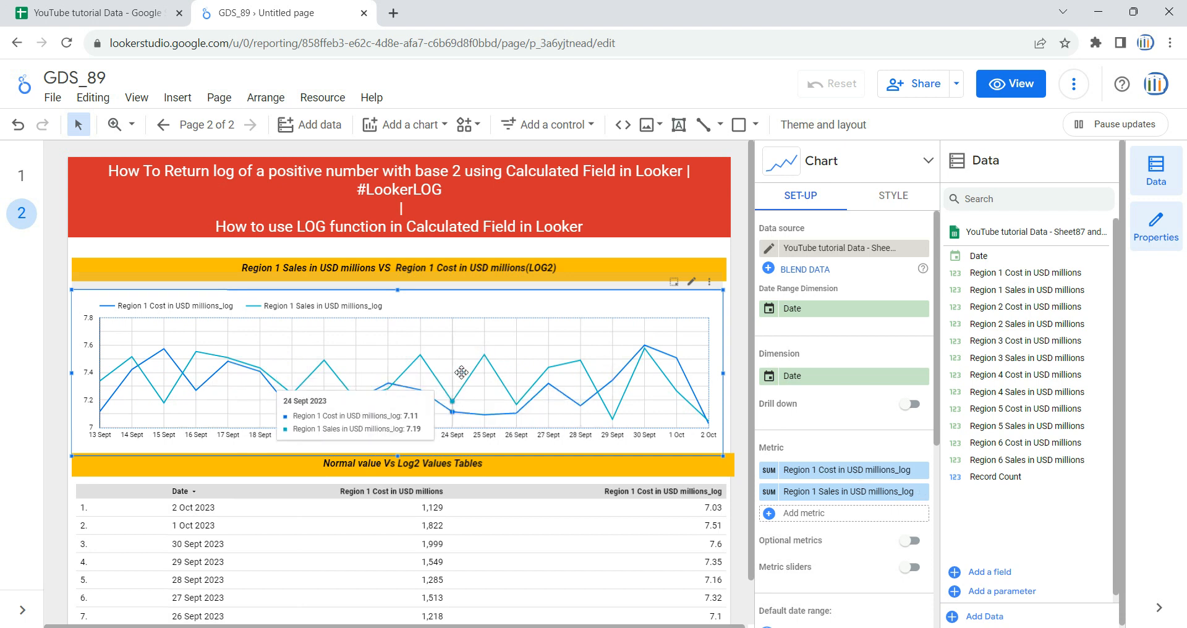
{"action": "mouse_move", "coordinate": [485, 369]}
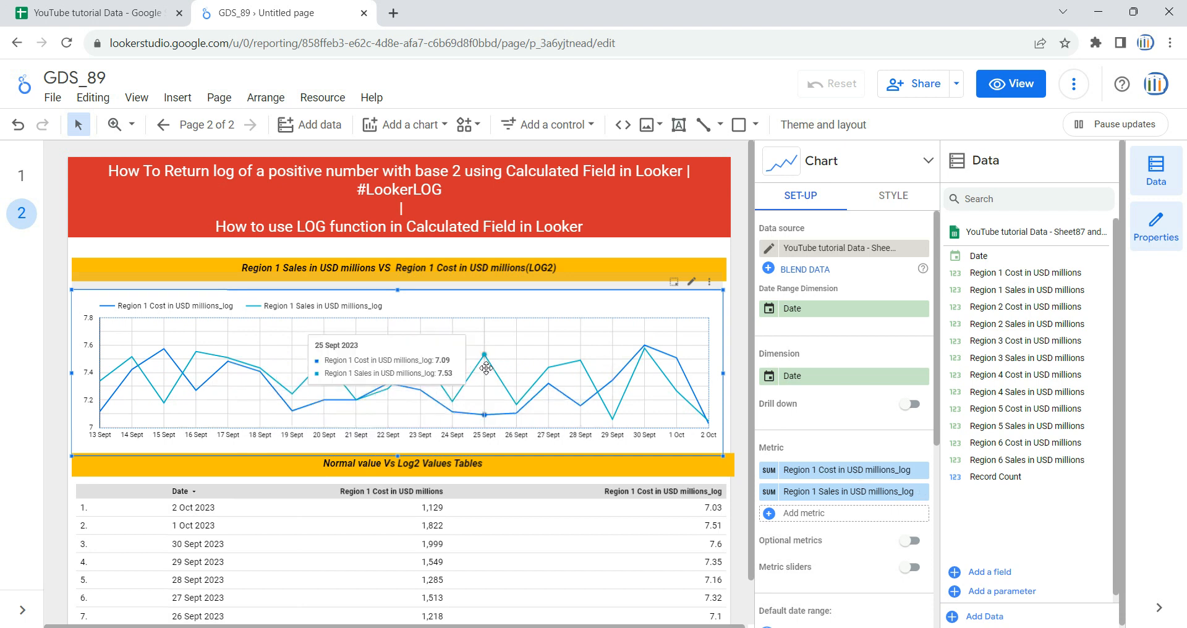
{"action": "mouse_move", "coordinate": [340, 359]}
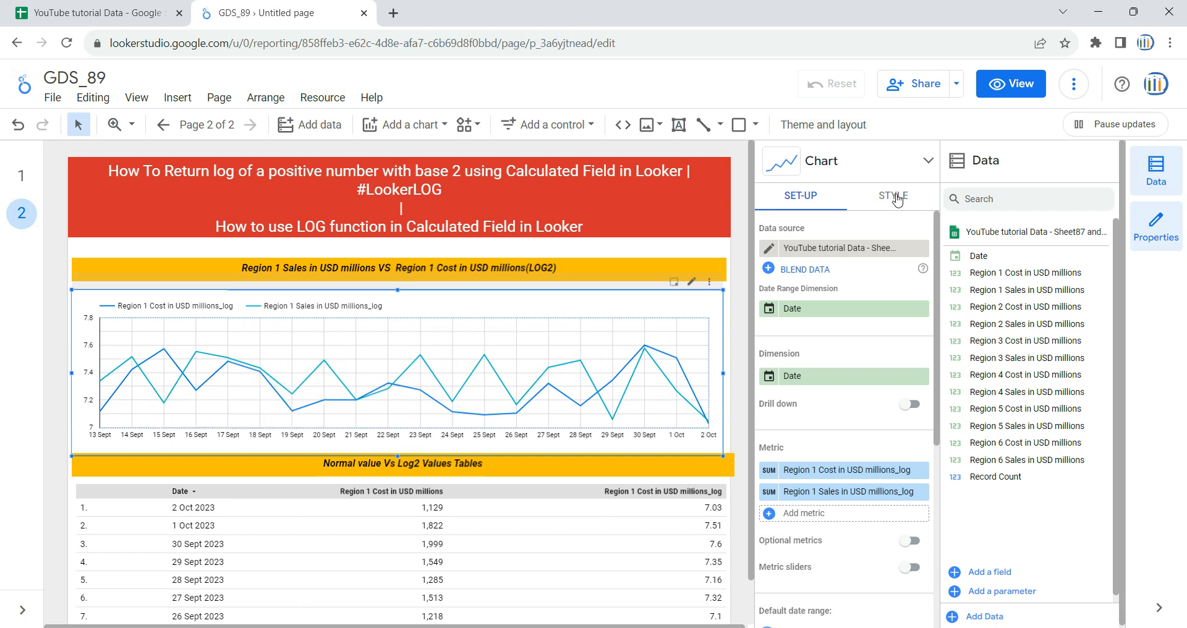
Step: Style the chart's Region 1 Cost log series with line weight 4, a dark pink colour, points and data labels
{"action": "left_click", "coordinate": [894, 196]}
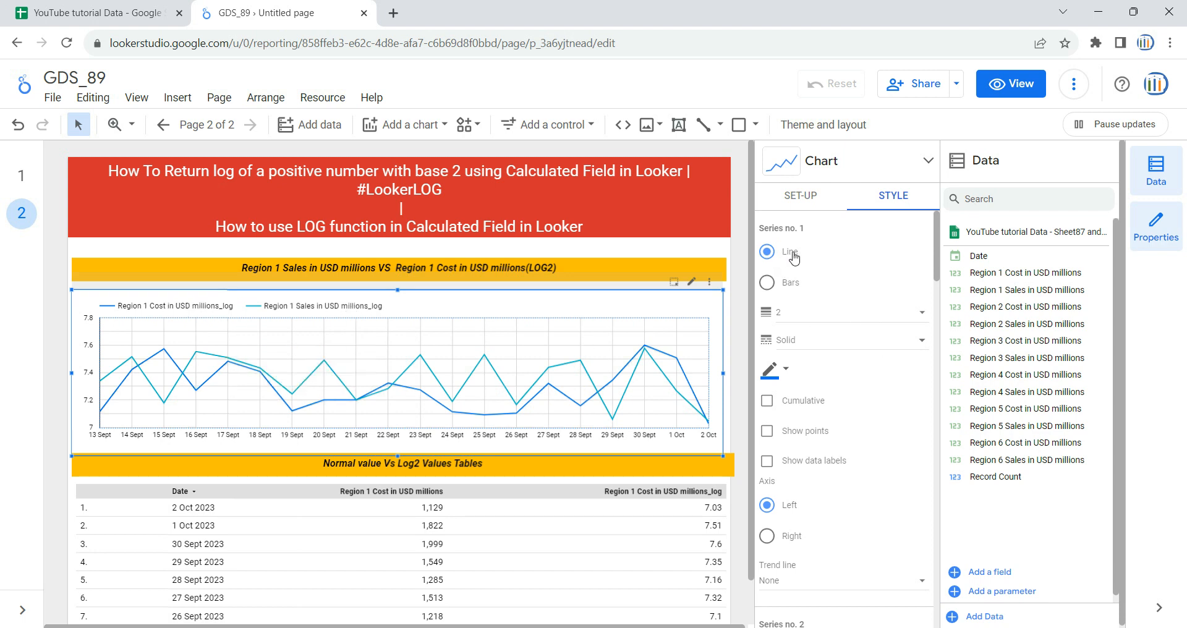
{"action": "left_click", "coordinate": [815, 314]}
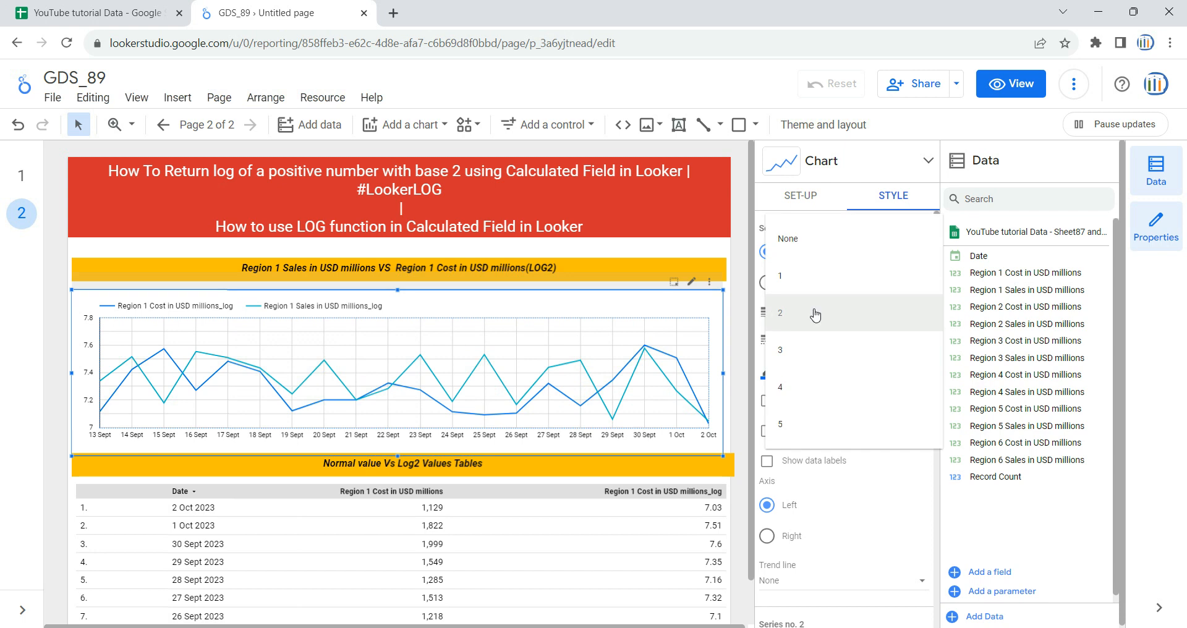
{"action": "left_click", "coordinate": [822, 388]}
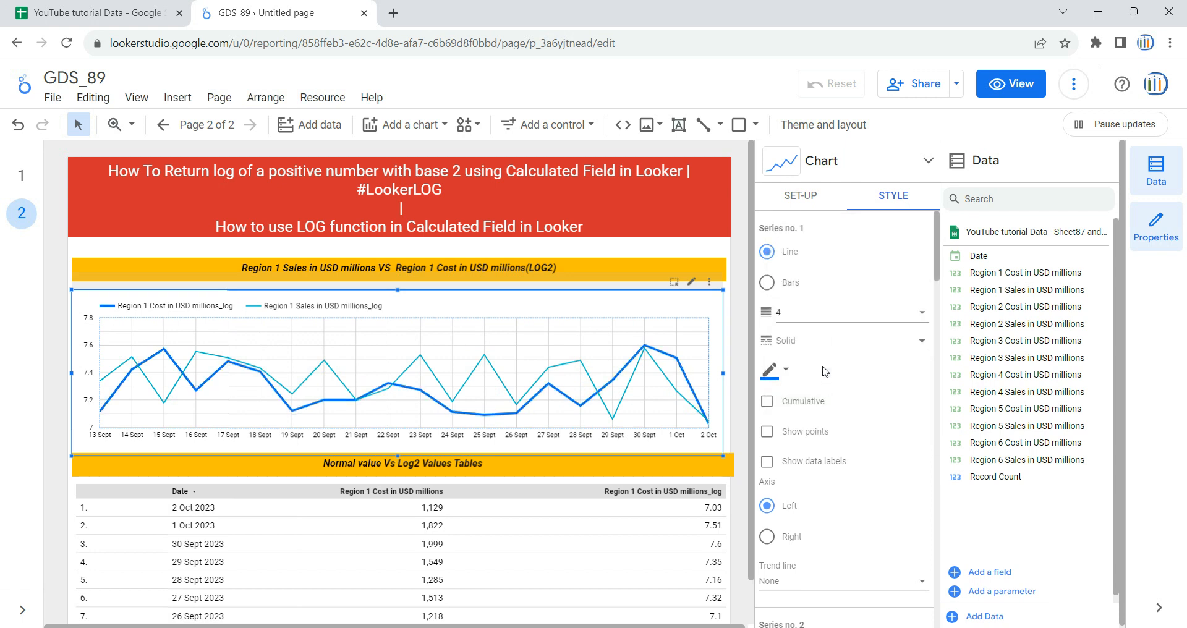
{"action": "left_click", "coordinate": [773, 378]}
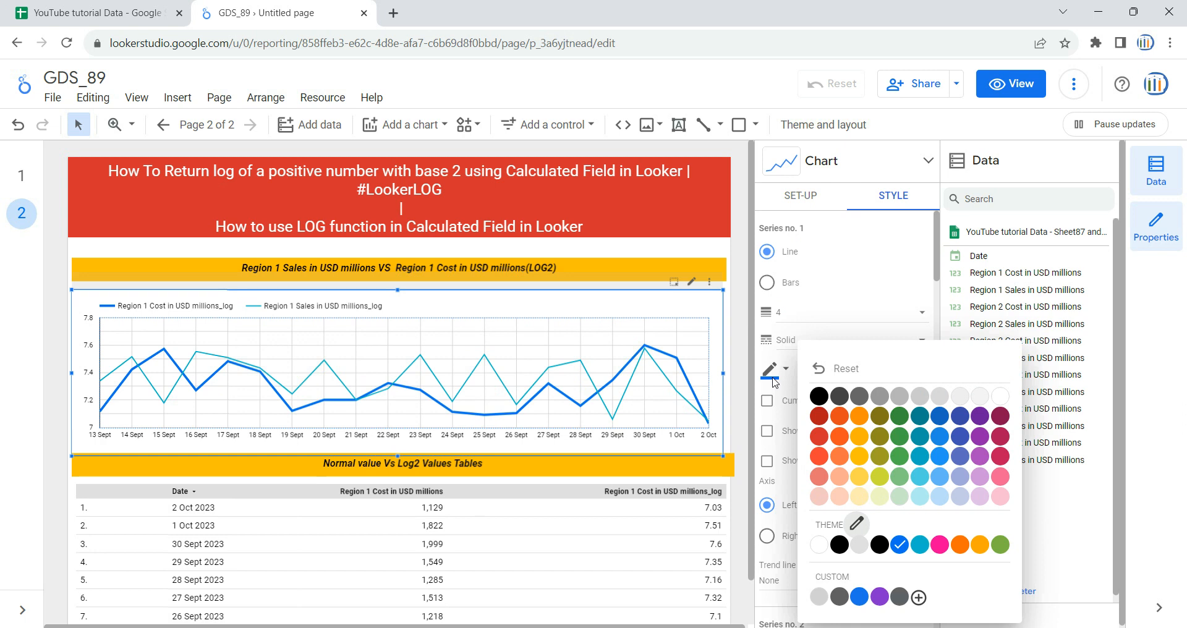
{"action": "left_click", "coordinate": [994, 462]}
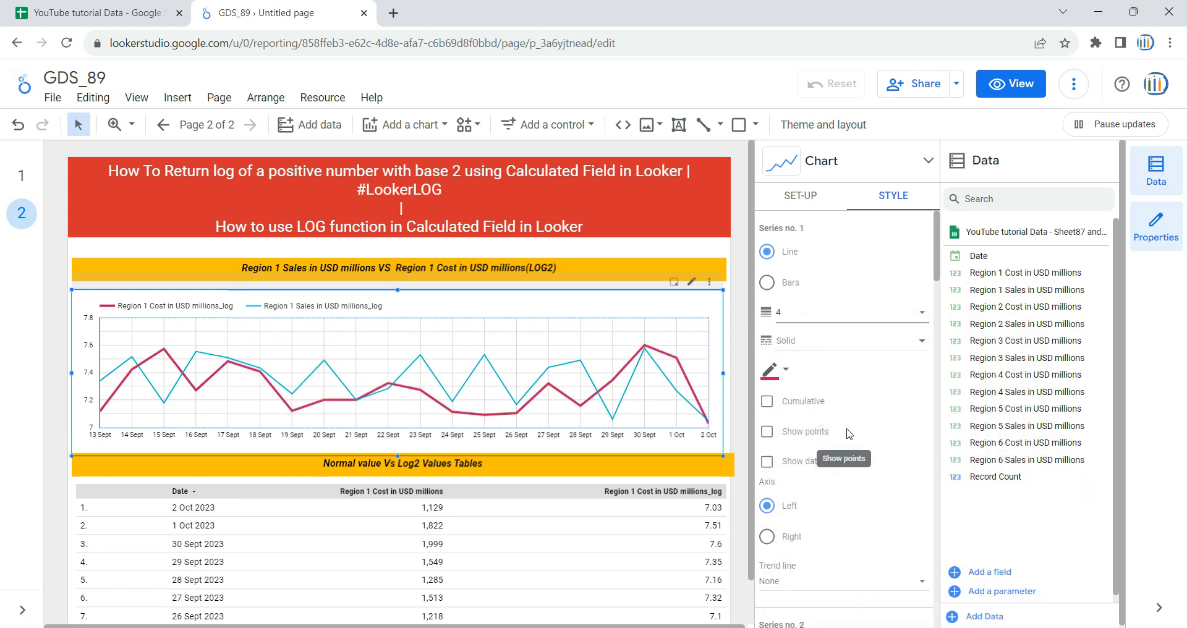
{"action": "left_click", "coordinate": [796, 438]}
{"action": "left_click", "coordinate": [785, 463]}
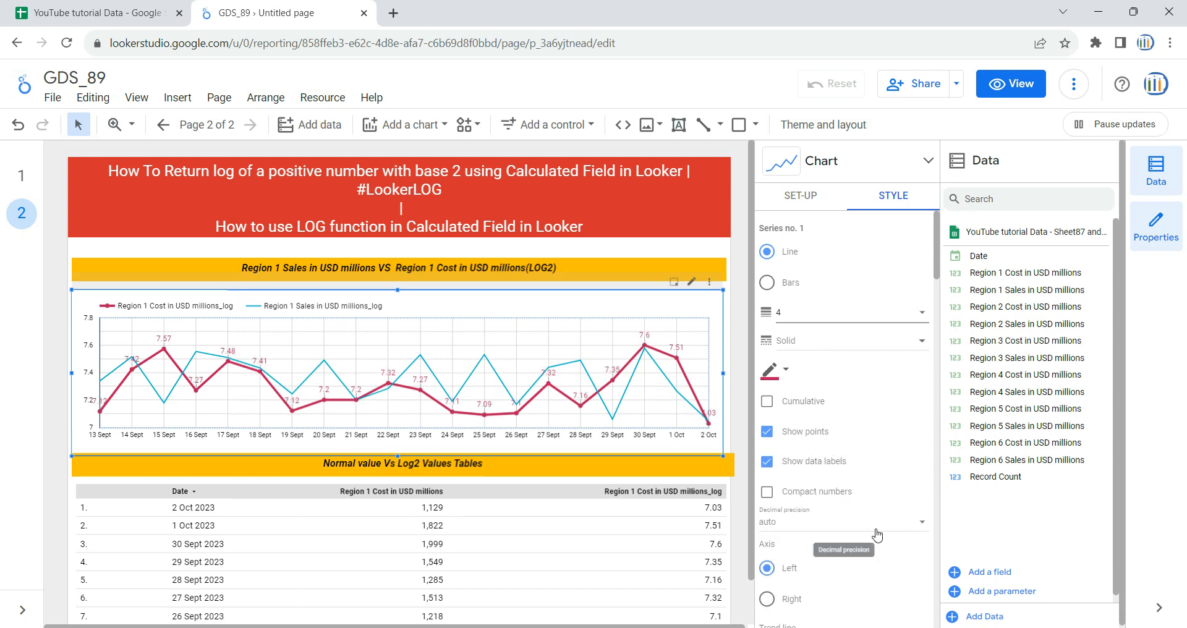
Step: Style the chart's Region 1 Sales log series with line weight 4, points, data labels and a black colour
{"action": "scroll", "coordinate": [864, 515], "scroll_direction": "down", "scroll_amount": 3}
{"action": "scroll", "coordinate": [865, 514], "scroll_direction": "down", "scroll_amount": 3}
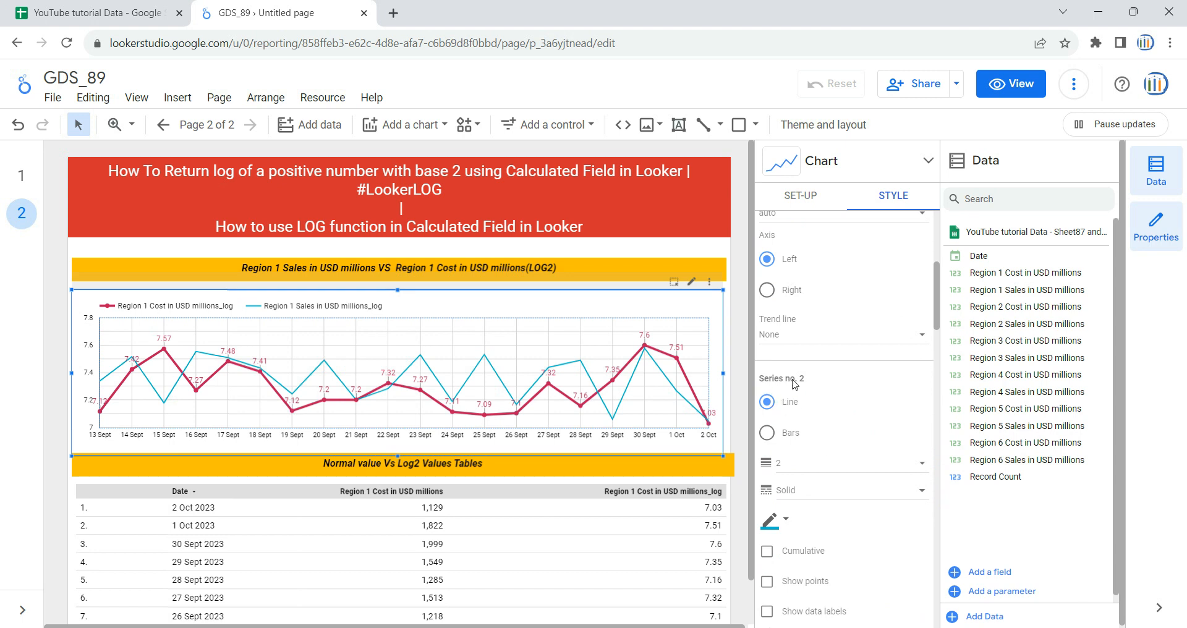
{"action": "left_click", "coordinate": [813, 470]}
{"action": "left_click", "coordinate": [816, 534]}
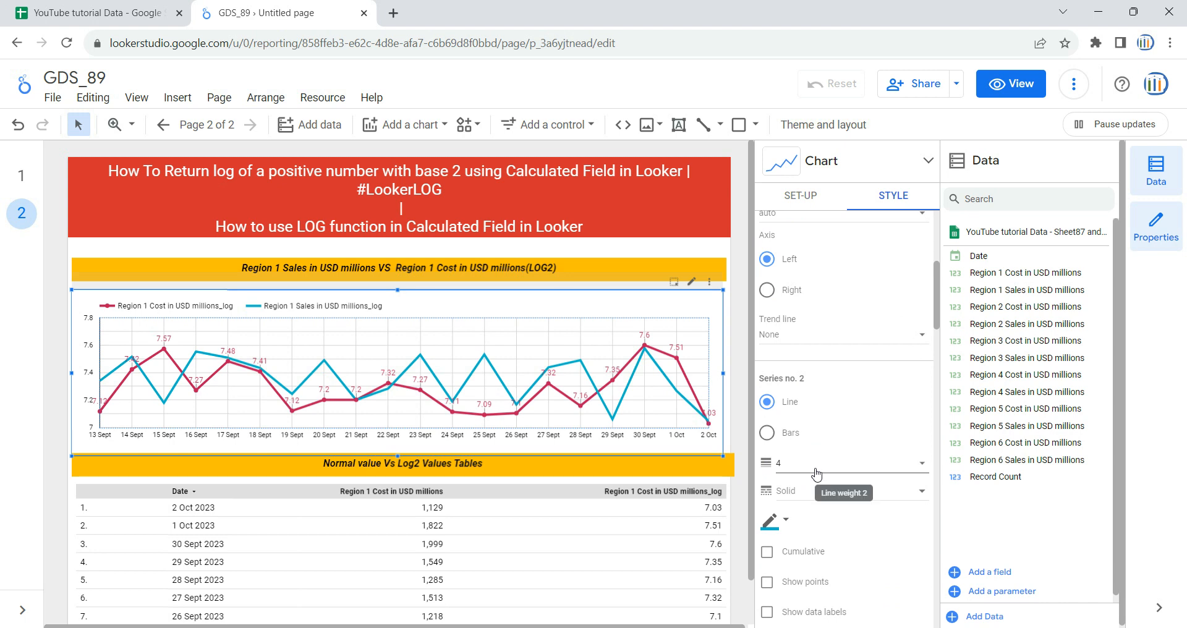
{"action": "scroll", "coordinate": [803, 479], "scroll_direction": "down", "scroll_amount": 1}
{"action": "left_click", "coordinate": [796, 510]}
{"action": "left_click", "coordinate": [810, 536]}
{"action": "scroll", "coordinate": [881, 529], "scroll_direction": "down", "scroll_amount": 1}
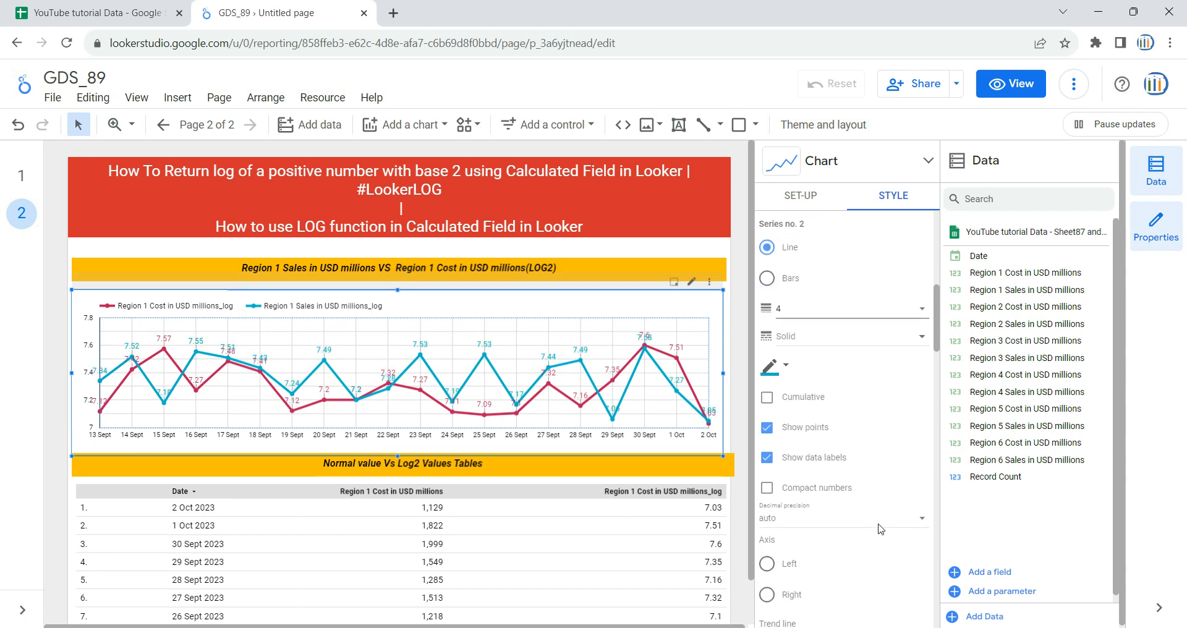
{"action": "scroll", "coordinate": [859, 519], "scroll_direction": "up", "scroll_amount": 1}
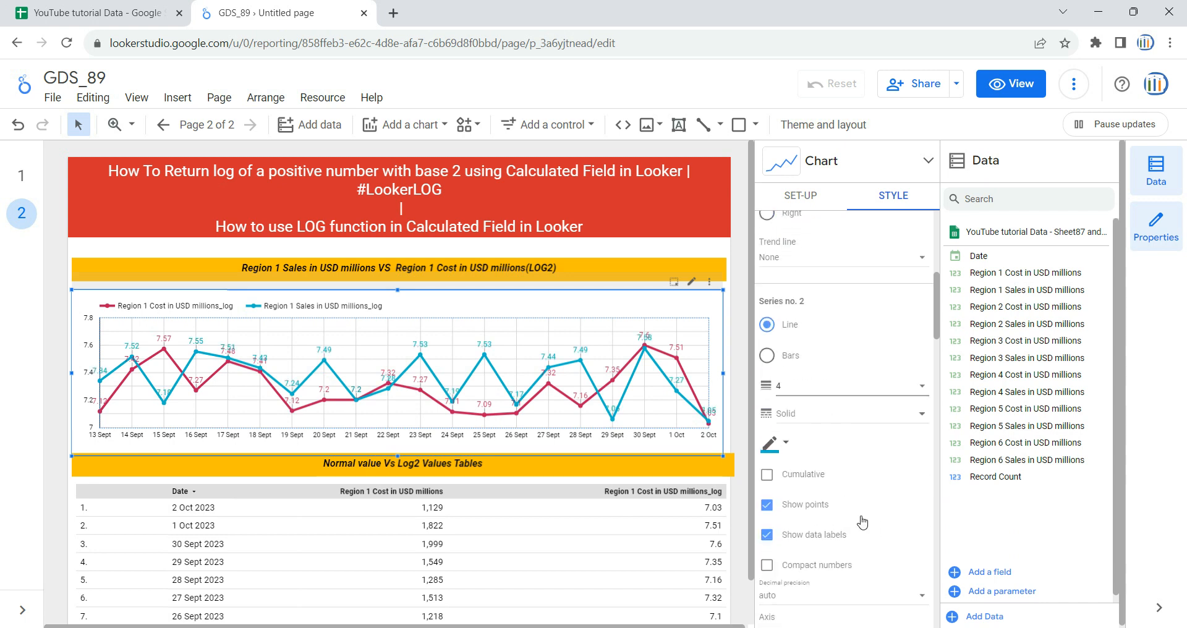
{"action": "left_click", "coordinate": [778, 444]}
{"action": "left_click", "coordinate": [820, 399]}
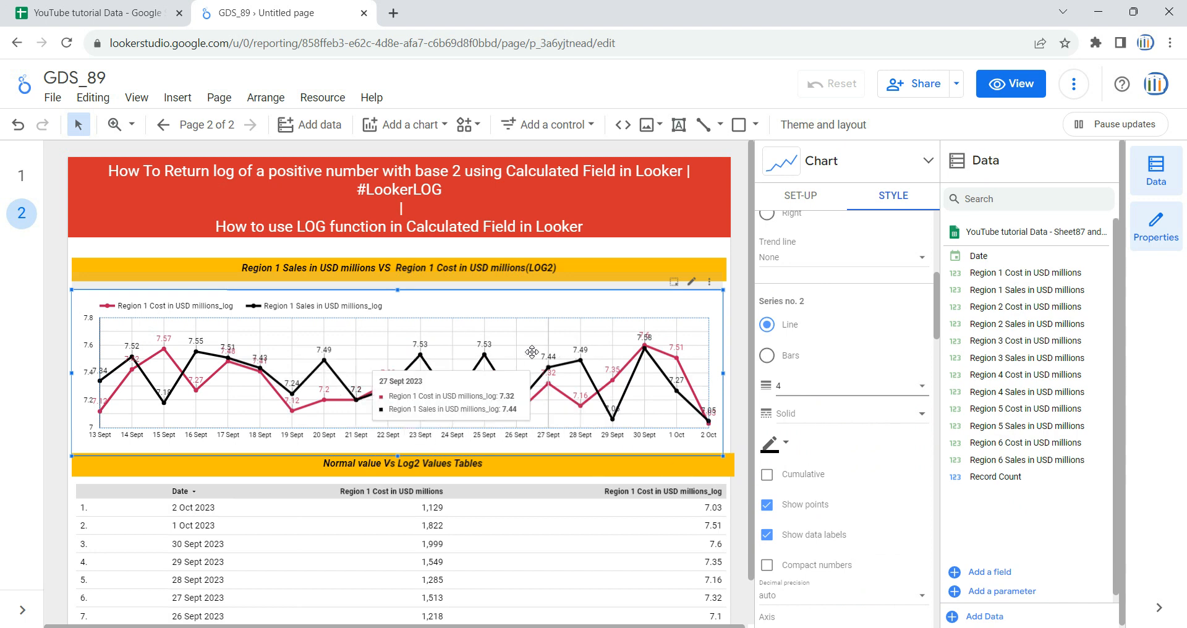
Step: Compare the styled chart with the original on page 1 and return to page 2
{"action": "left_click", "coordinate": [24, 177]}
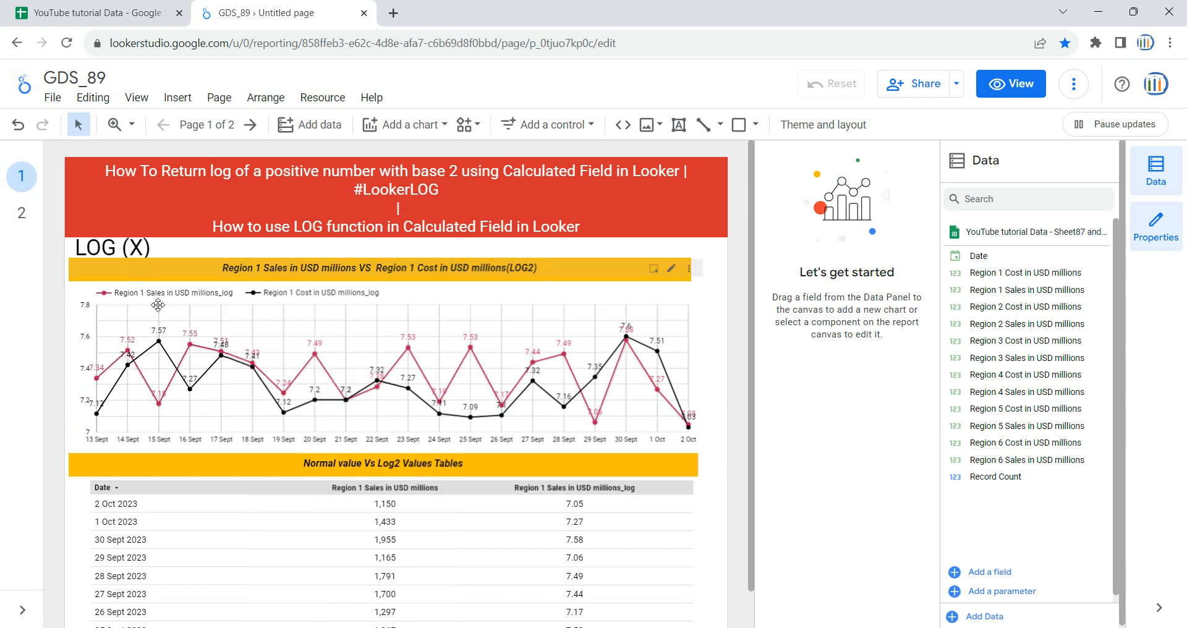
{"action": "left_click", "coordinate": [24, 213]}
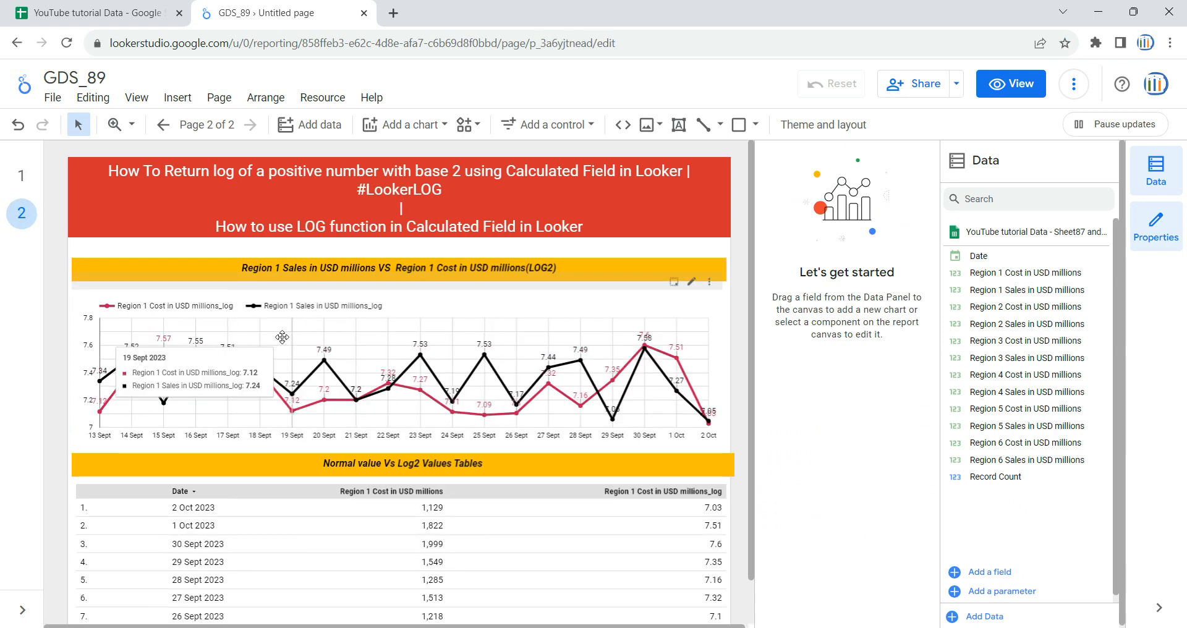